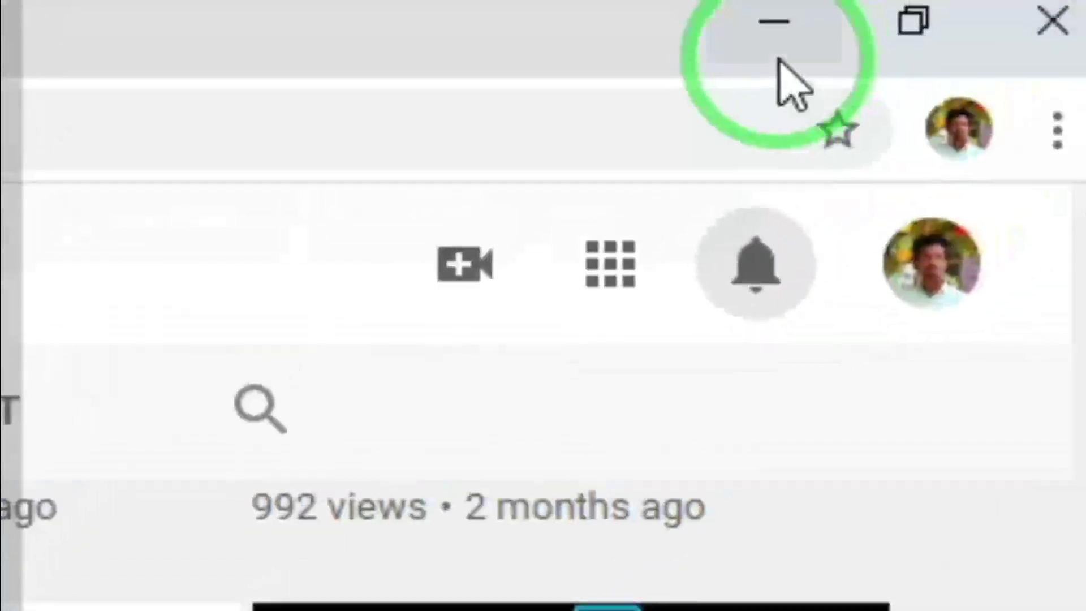
Switch from the browser to the Master.psd portrait in Photoshop
left_click(763, 45)
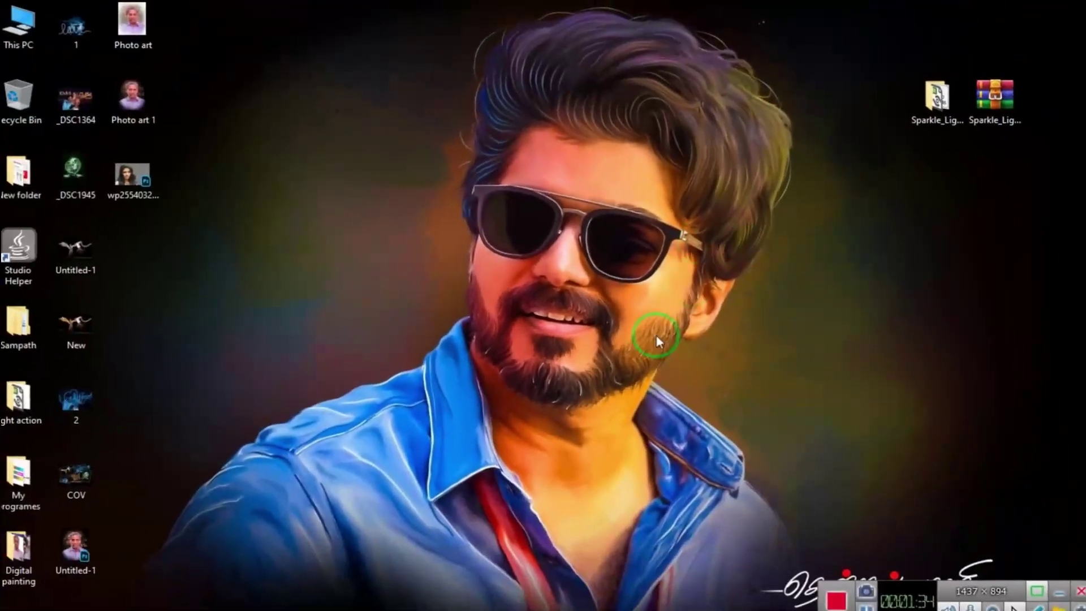
left_click(525, 610)
left_click_drag(544, 298, 422, 317)
left_click_drag(469, 260, 453, 281)
left_click_drag(368, 242, 396, 266)
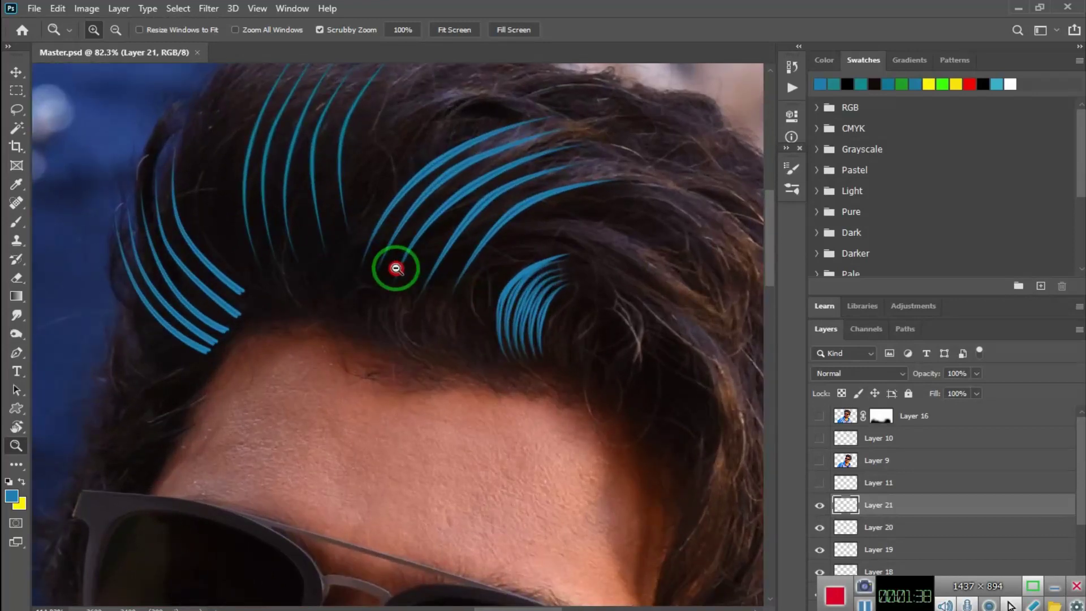
left_click_drag(553, 310, 470, 262)
mouse_move(586, 383)
left_mouse_down()
mouse_move(517, 274)
mouse_move(484, 286)
left_mouse_up()
Set up the Smudge tool with the three-dot brush at size 25 and select the image of Layer 1 copy
key("r")
right_click(427, 235)
left_click(370, 246)
key("bracketright")
key("bracketright")
left_click_drag(530, 203, 478, 237)
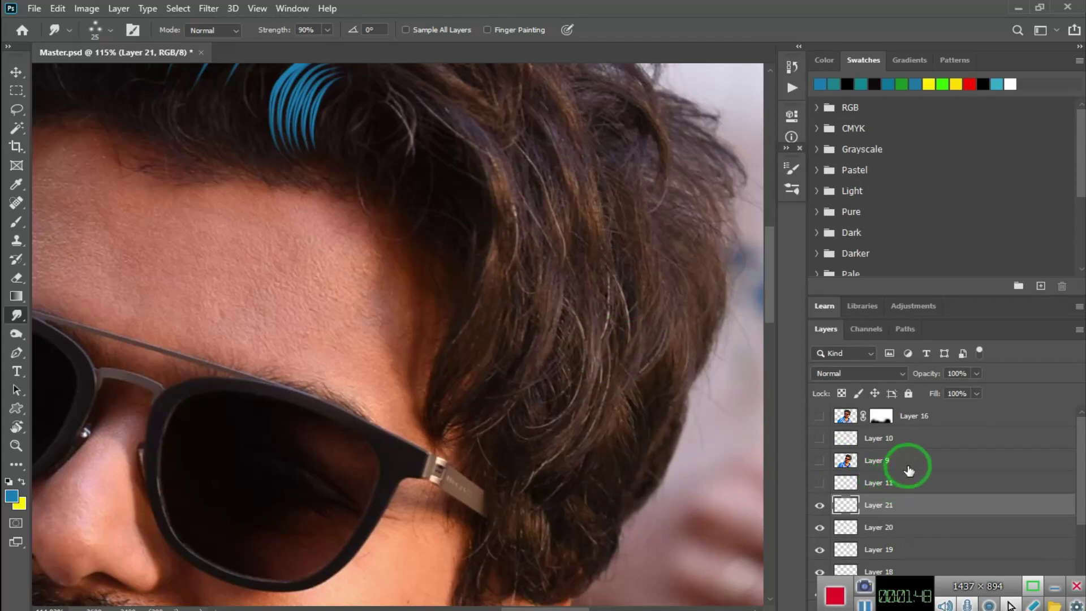
scroll(909, 471, "down", 3)
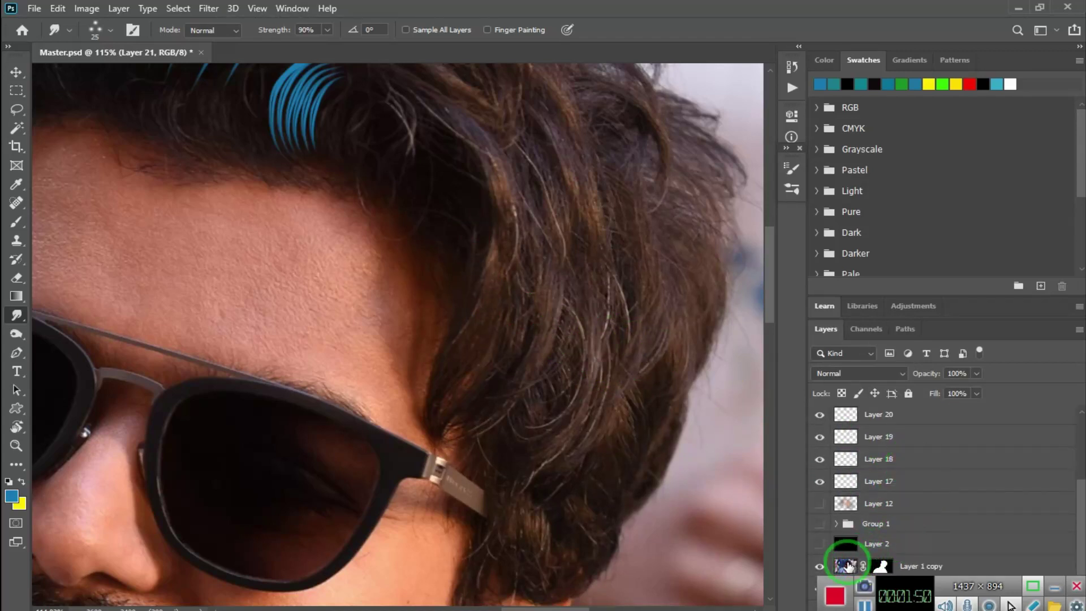
left_click(846, 566)
Smudge the side hair above the sunglasses' temple on Layer 1 copy in long curved strokes that follow the hair flow
mouse_move(543, 341)
left_mouse_down()
mouse_move(543, 213)
mouse_move(465, 358)
mouse_move(487, 233)
mouse_move(452, 244)
left_mouse_up()
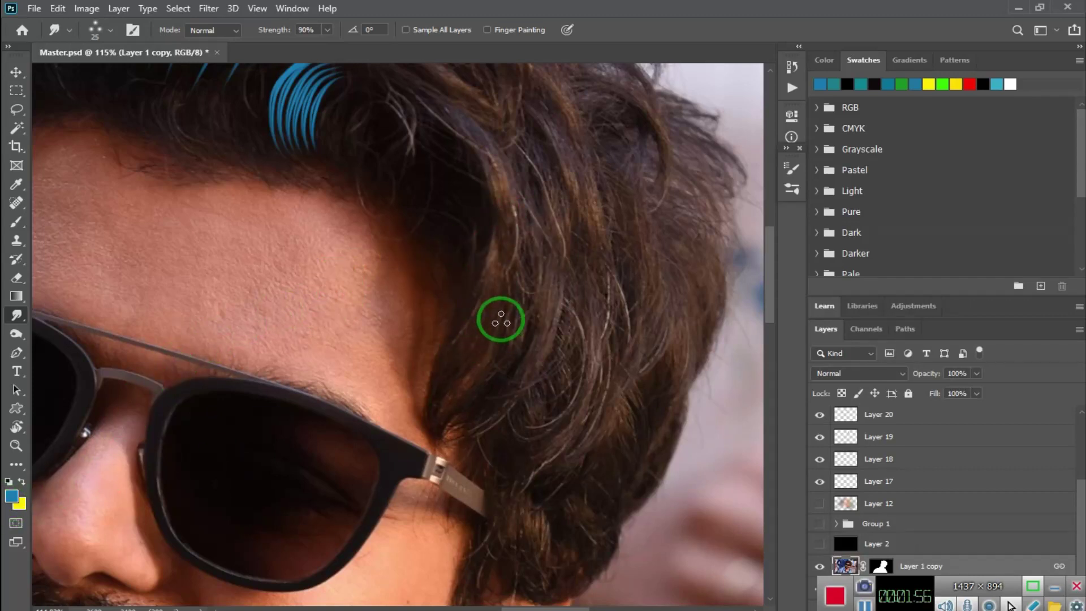
mouse_move(487, 323)
left_mouse_down()
mouse_move(504, 256)
mouse_move(502, 204)
left_mouse_up()
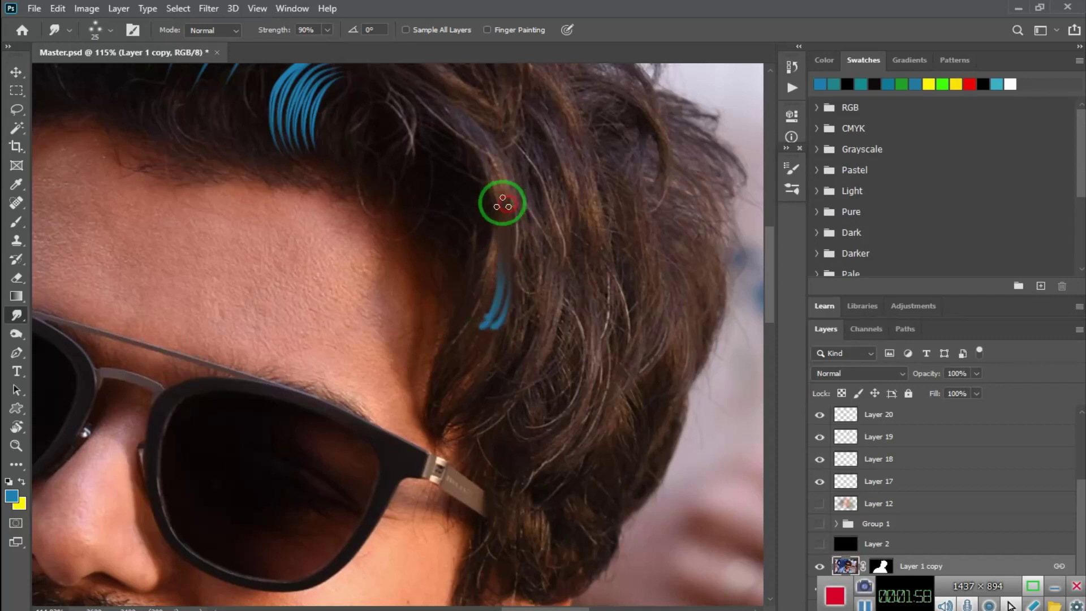
mouse_move(493, 252)
left_mouse_down()
mouse_move(493, 306)
mouse_move(432, 398)
left_mouse_up()
left_click_drag(503, 337, 517, 223)
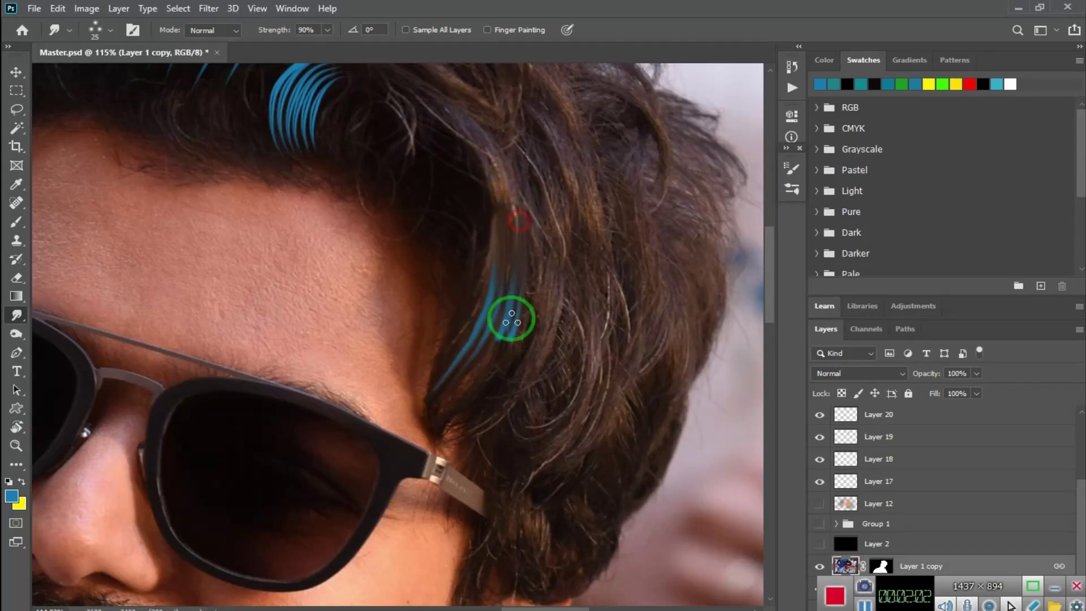
left_click_drag(508, 331, 443, 402)
mouse_move(557, 226)
left_mouse_down()
mouse_move(541, 322)
mouse_move(455, 417)
left_mouse_up()
mouse_move(574, 226)
left_mouse_down()
mouse_move(564, 348)
mouse_move(560, 328)
mouse_move(477, 431)
left_mouse_up()
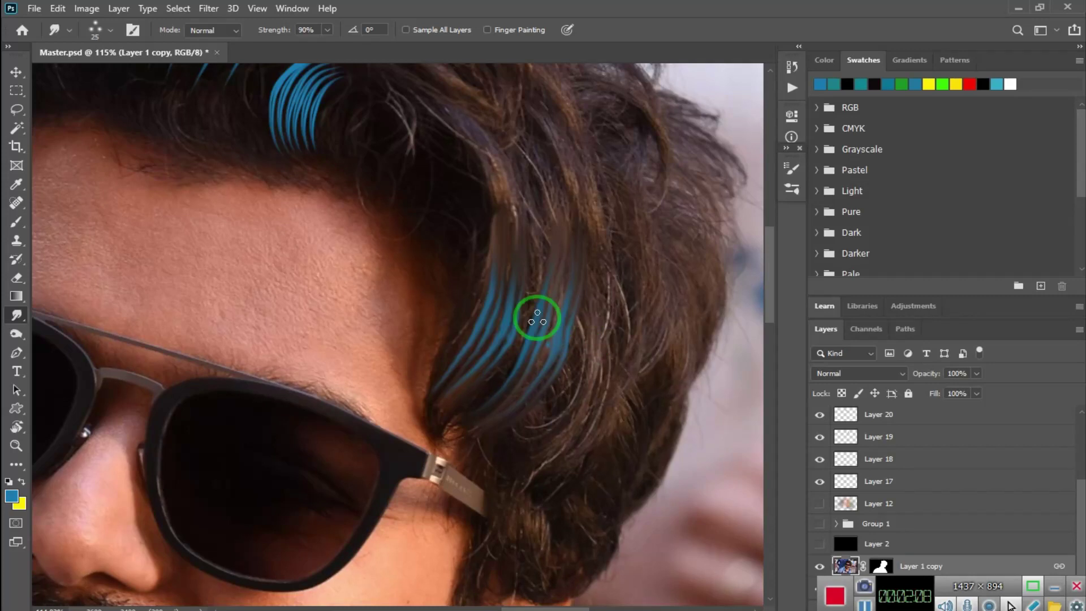
left_click_drag(521, 284, 607, 398)
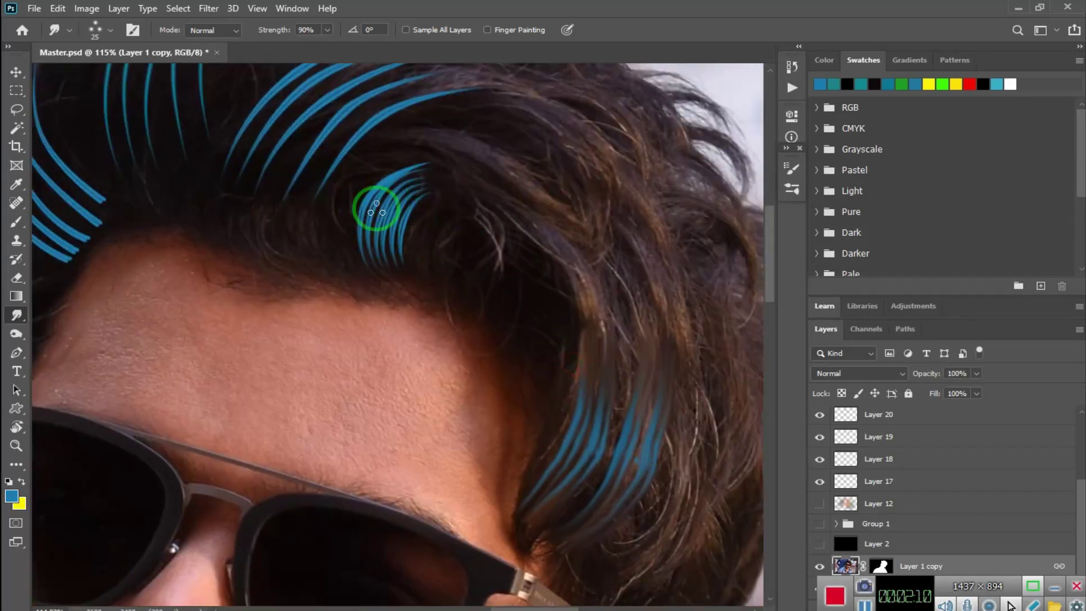
left_click_drag(441, 241, 421, 202)
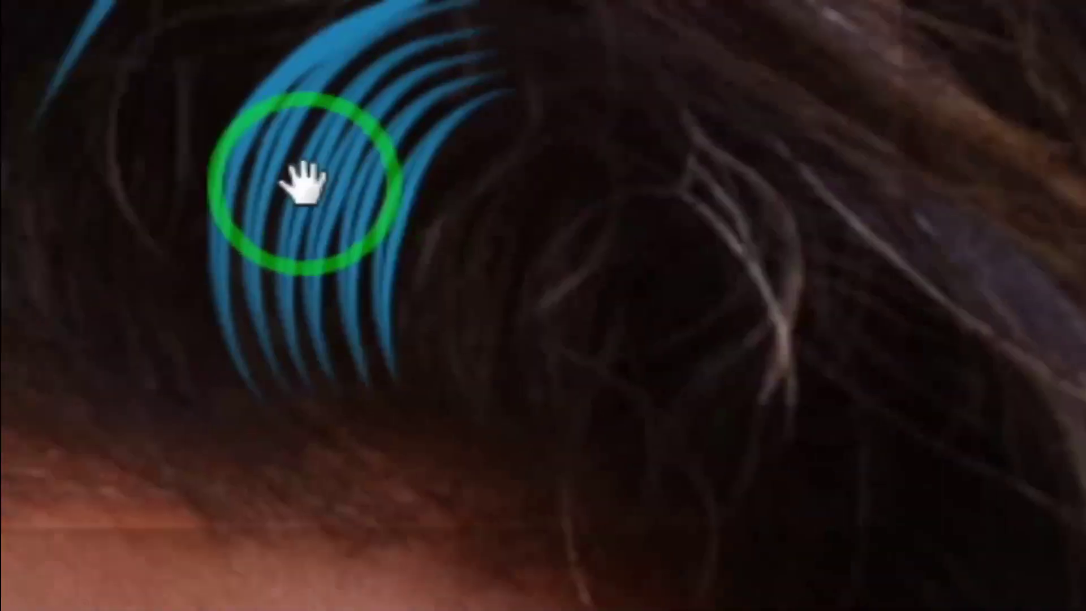
left_click_drag(303, 181, 598, 375)
left_click_drag(448, 306, 691, 438)
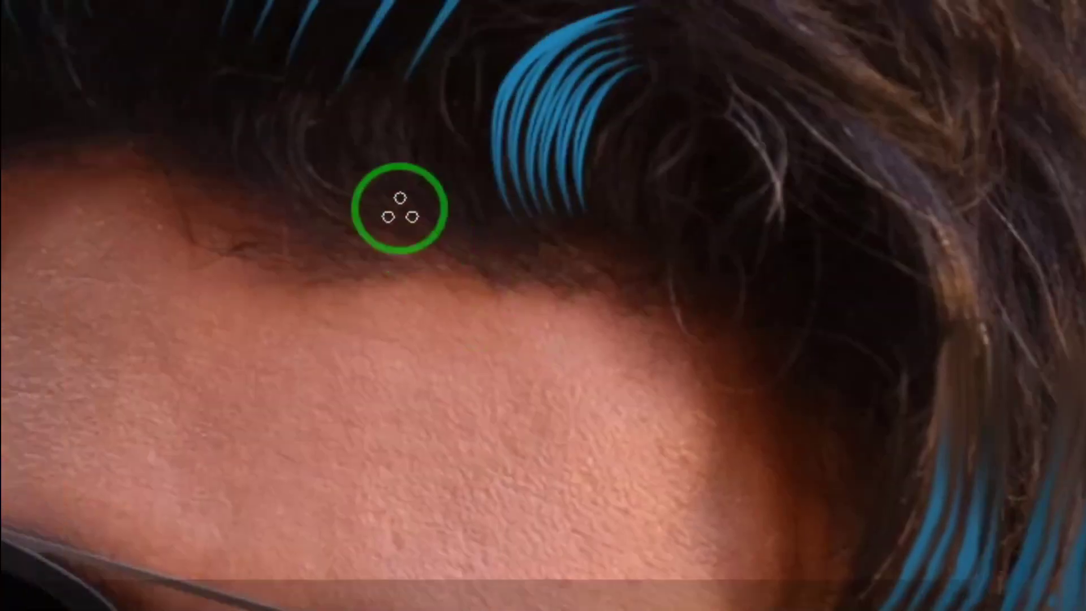
left_click_drag(400, 211, 735, 485)
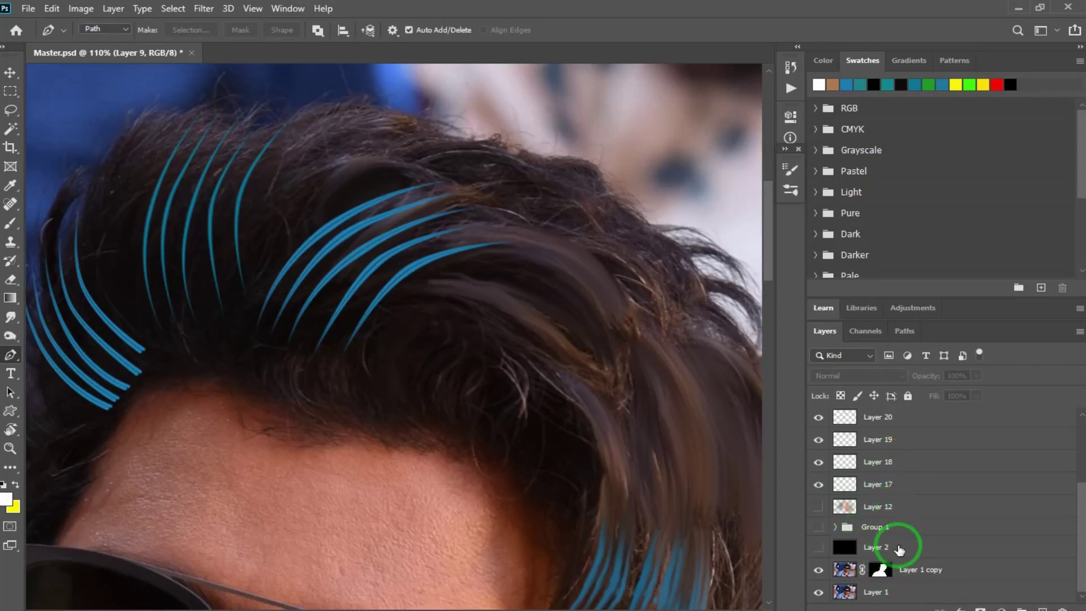
Add a new layer directly above Layer 1 copy and draw an open curved Pen path along the front hair lock
left_click(909, 571)
key("ctrl+shift+n")
key("Return")
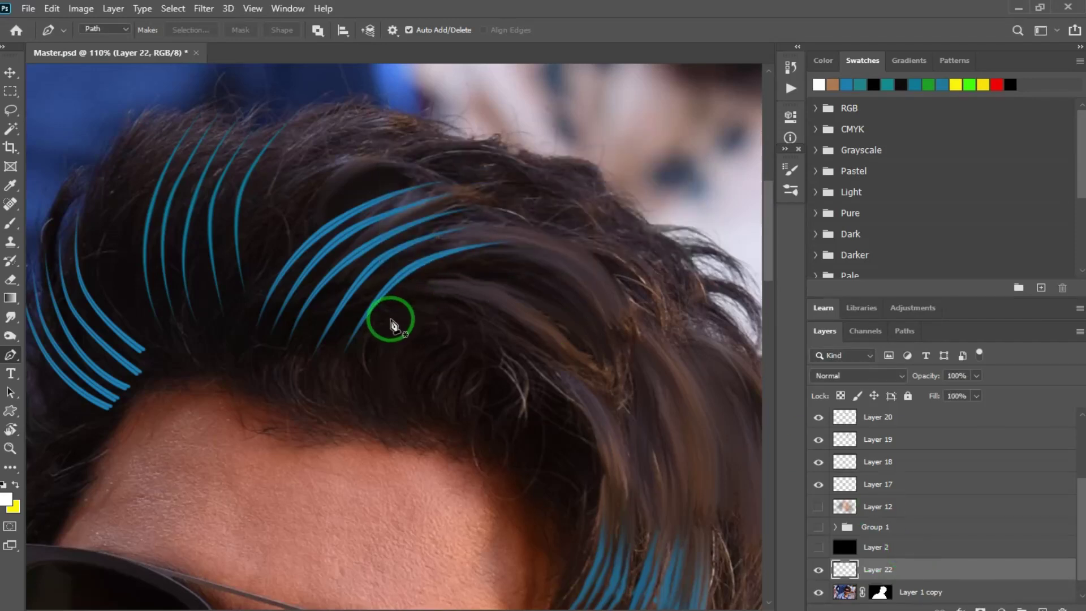
left_click_drag(394, 367, 488, 271)
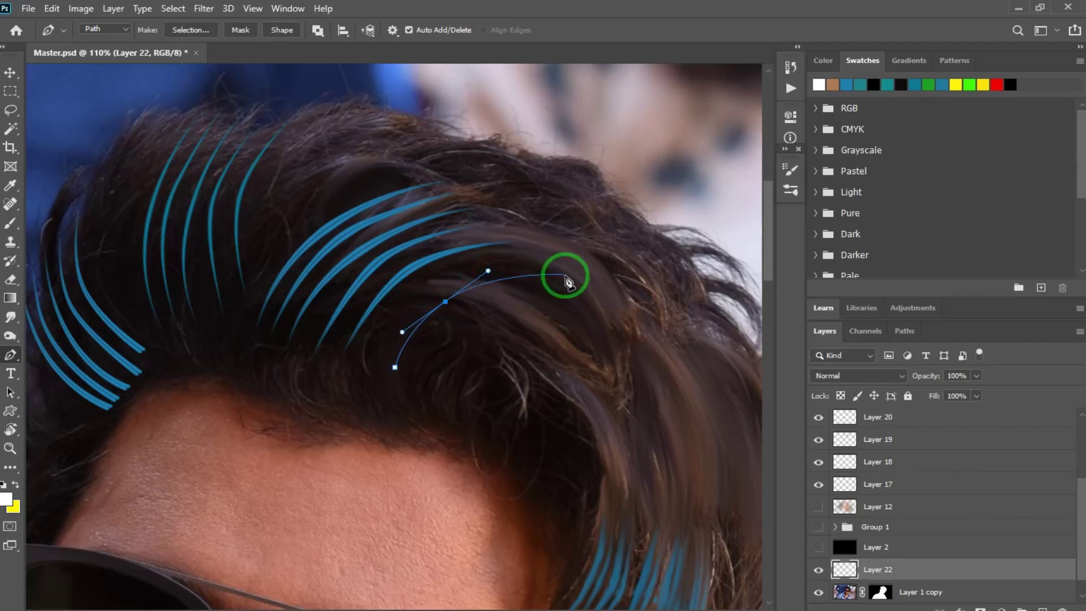
left_click(569, 282)
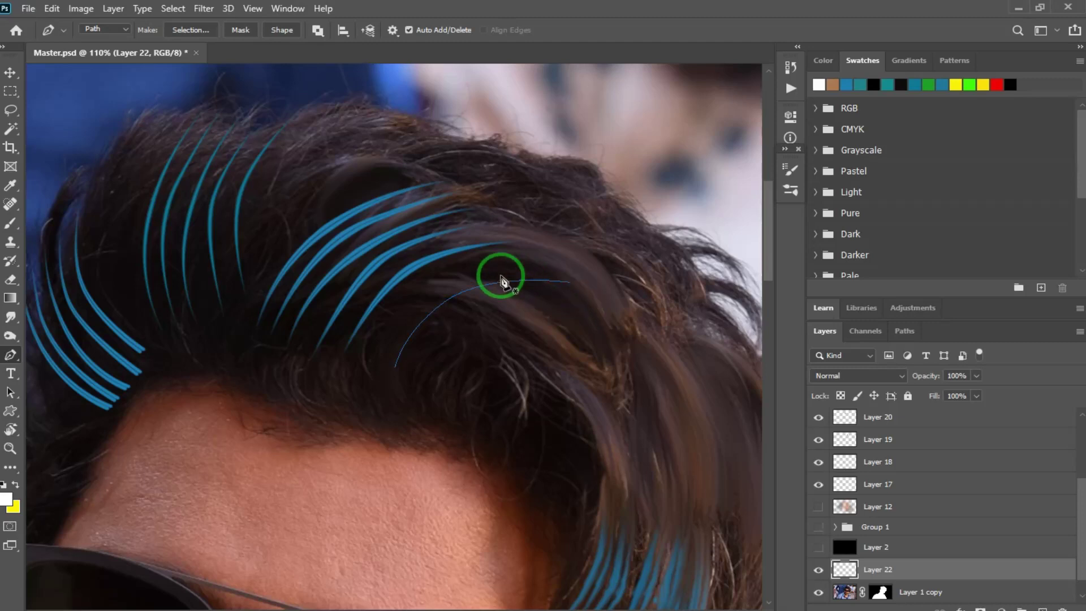
Choose the Hard Round 13 697 brush at 6 px for the Brush tool
key("z")
left_click_drag(480, 304, 433, 294)
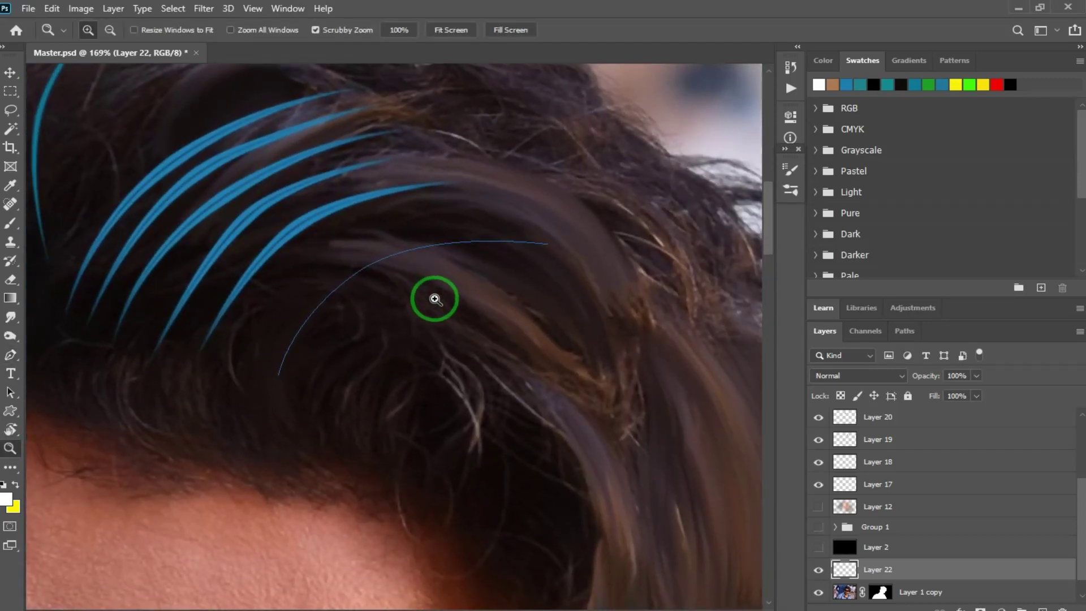
key("b")
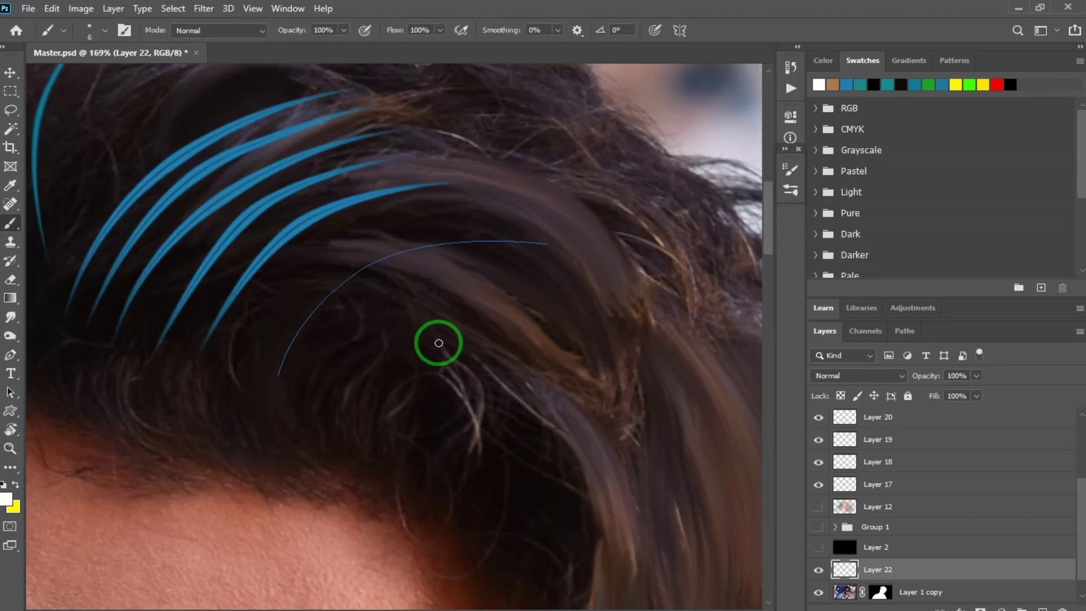
right_click(436, 342)
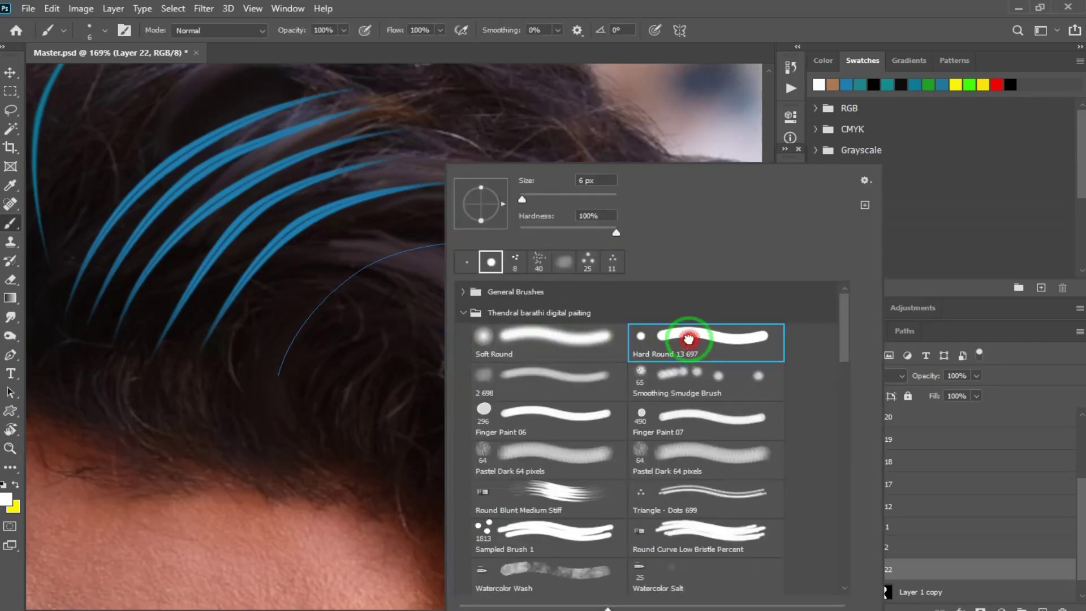
double_click(689, 338)
Reduce the brush size to 4 px and try white freehand strokes over the hair near the path, undoing each one
mouse_move(321, 405)
left_mouse_down()
mouse_move(342, 356)
mouse_move(452, 293)
mouse_move(498, 290)
left_mouse_up()
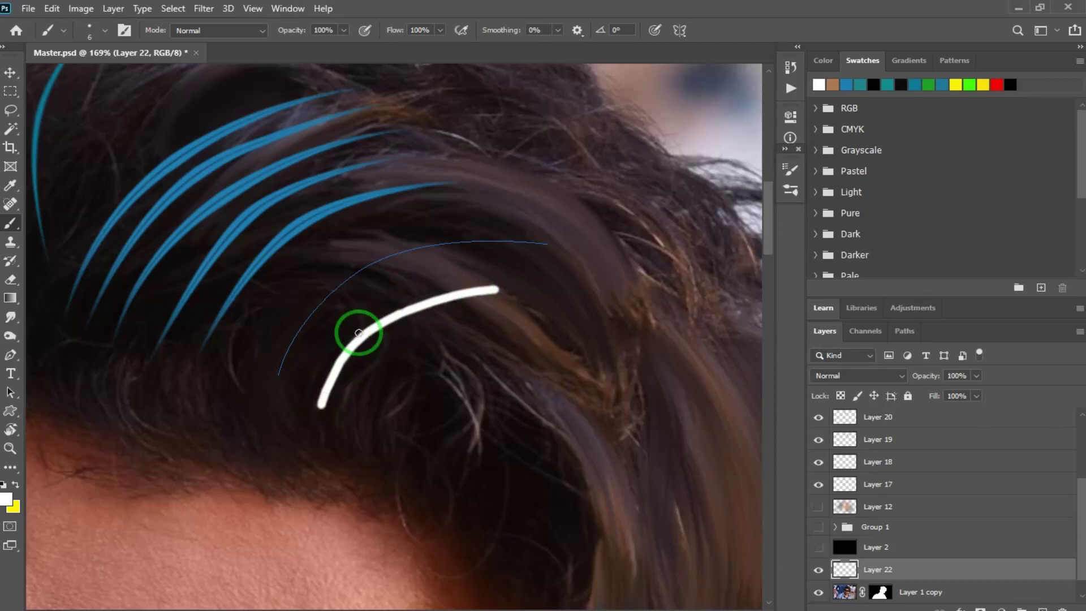
key("ctrl+z")
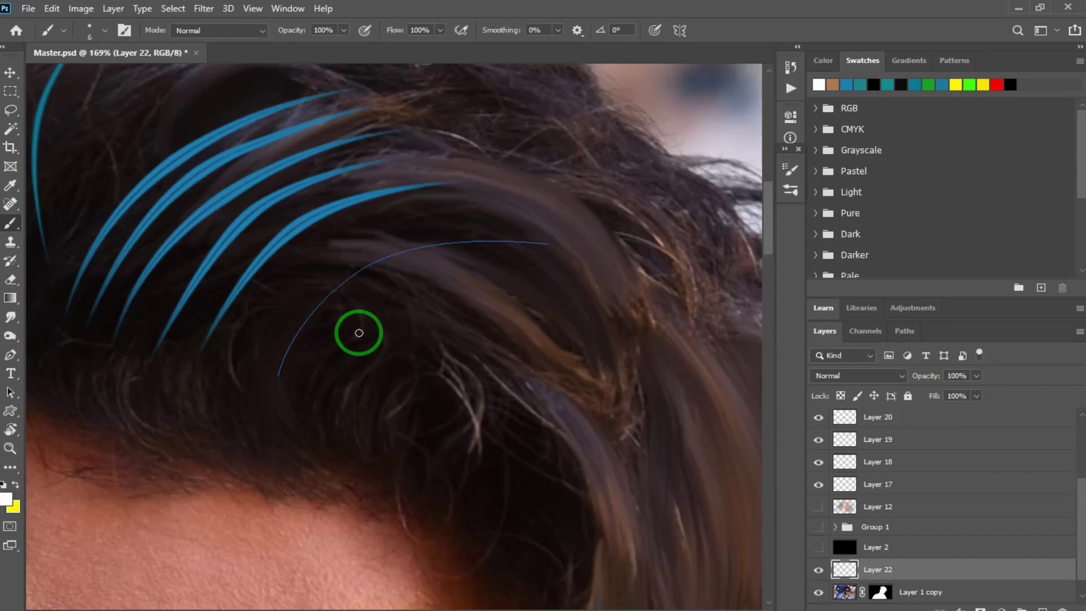
mouse_move(339, 377)
left_mouse_down()
mouse_move(351, 337)
mouse_move(415, 287)
mouse_move(519, 356)
mouse_move(547, 390)
left_mouse_up()
key("ctrl+z")
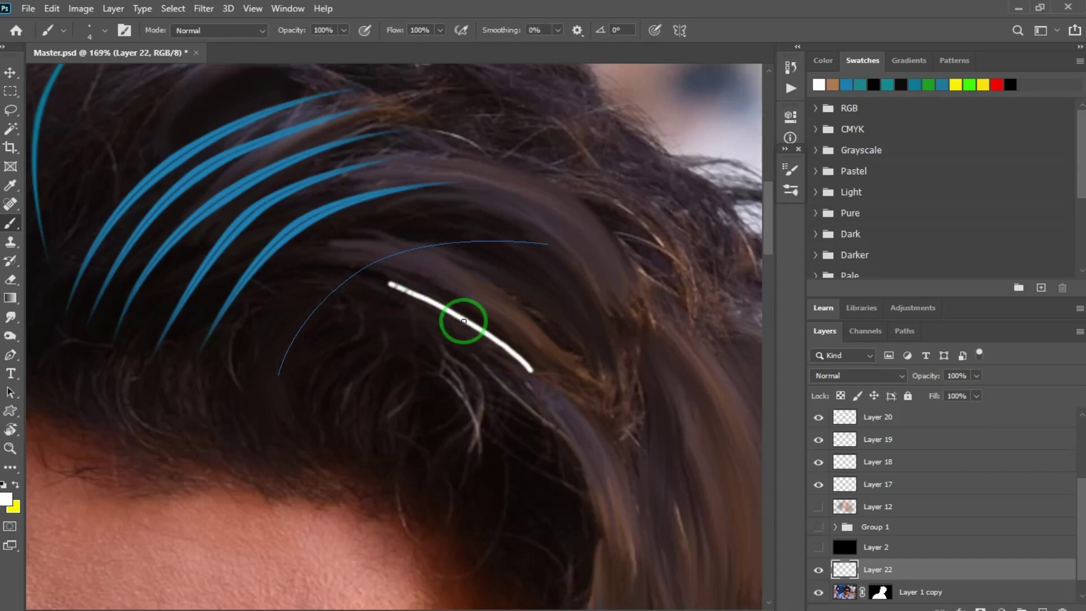
key("ctrl+z")
mouse_move(452, 305)
left_mouse_down()
mouse_move(516, 340)
mouse_move(541, 372)
left_mouse_up()
key("ctrl+z")
key("[")
mouse_move(450, 306)
left_mouse_down()
mouse_move(527, 342)
mouse_move(559, 374)
left_mouse_up()
key("ctrl+z")
left_click_drag(424, 296, 535, 362)
key("ctrl+z")
left_click_drag(434, 292, 555, 368)
key("ctrl+z")
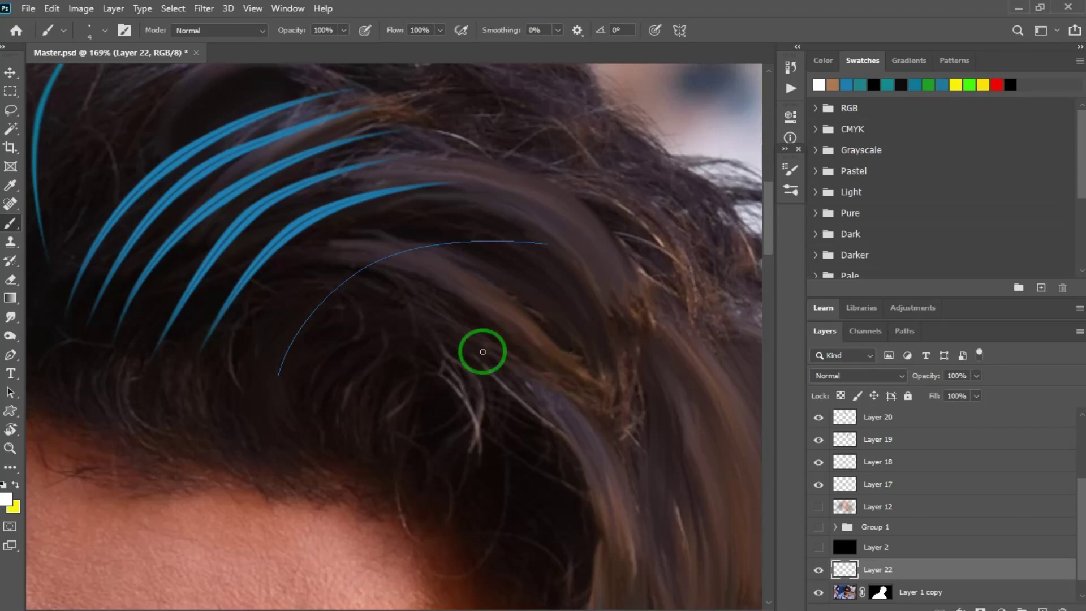
Set the foreground color to the hair brown #68473c and try it with one freehand strand, undoing the stroke
left_click(8, 499)
left_click(513, 315)
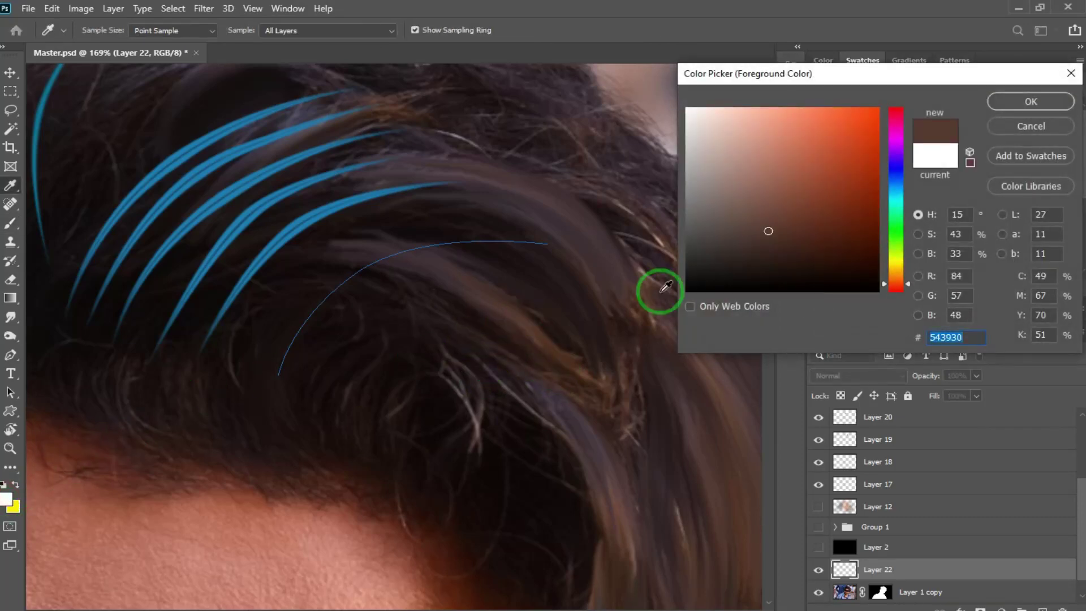
left_click(999, 102)
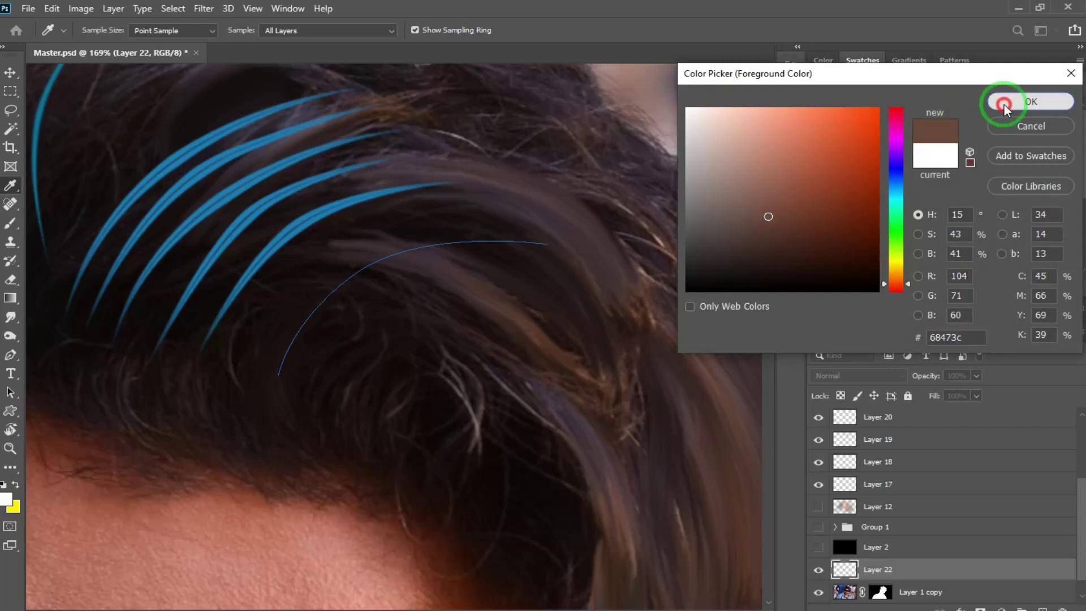
mouse_move(465, 294)
left_mouse_down()
mouse_move(512, 318)
mouse_move(560, 378)
left_mouse_up()
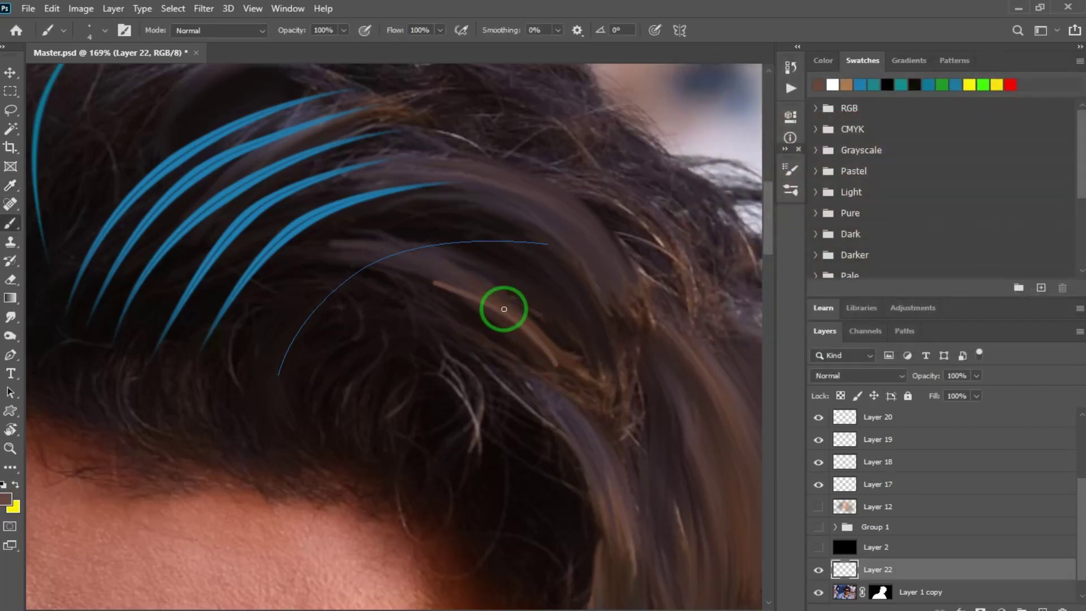
key("ctrl+z")
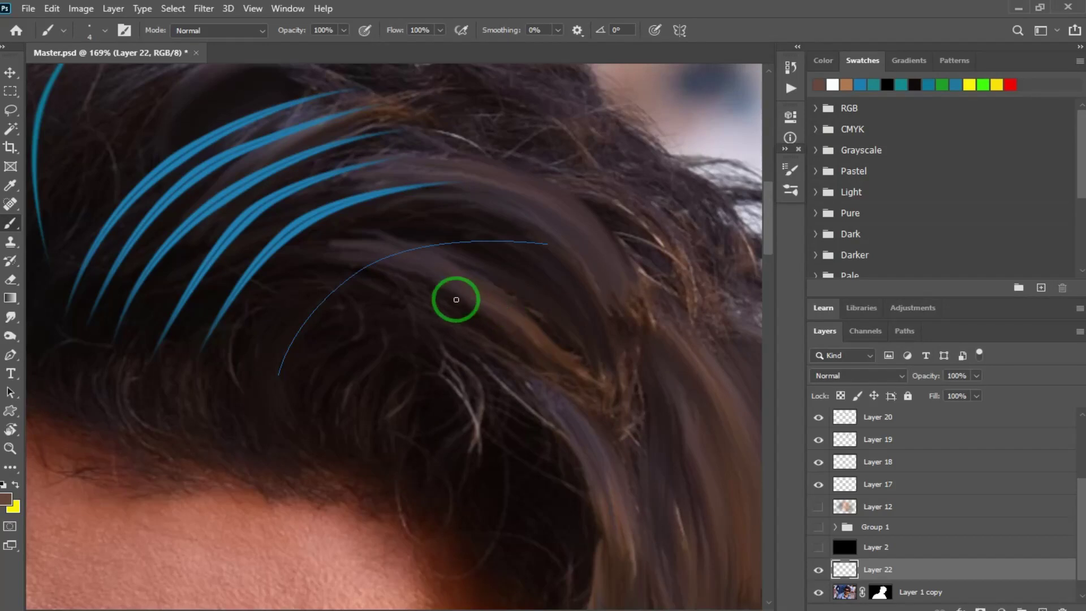
Enable Shape Dynamics for the brush and set the Size Jitter control to Pen Pressure
key("F5")
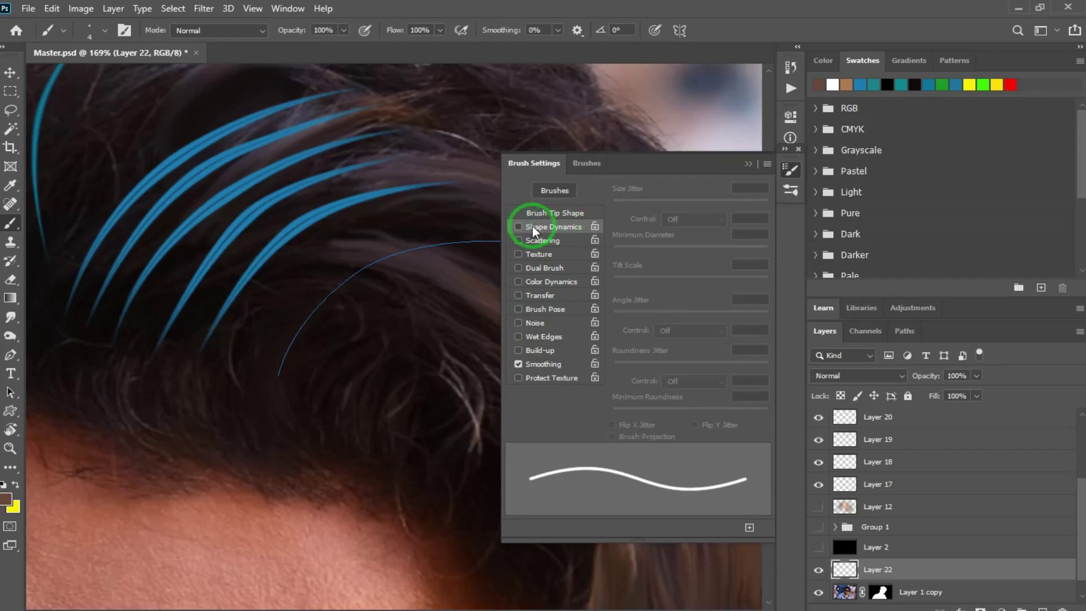
left_click(551, 226)
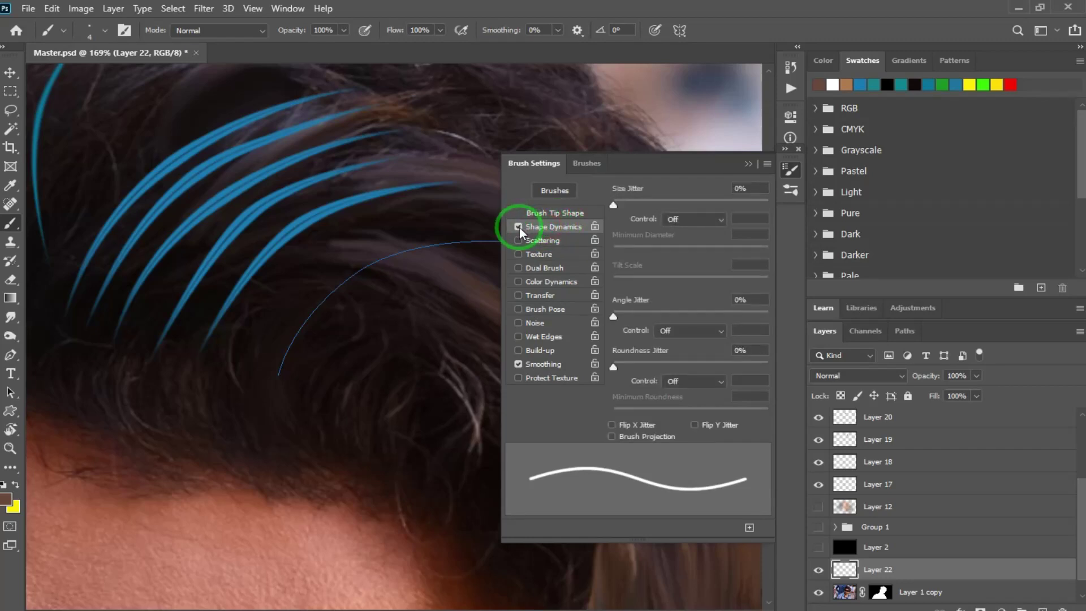
left_click(720, 220)
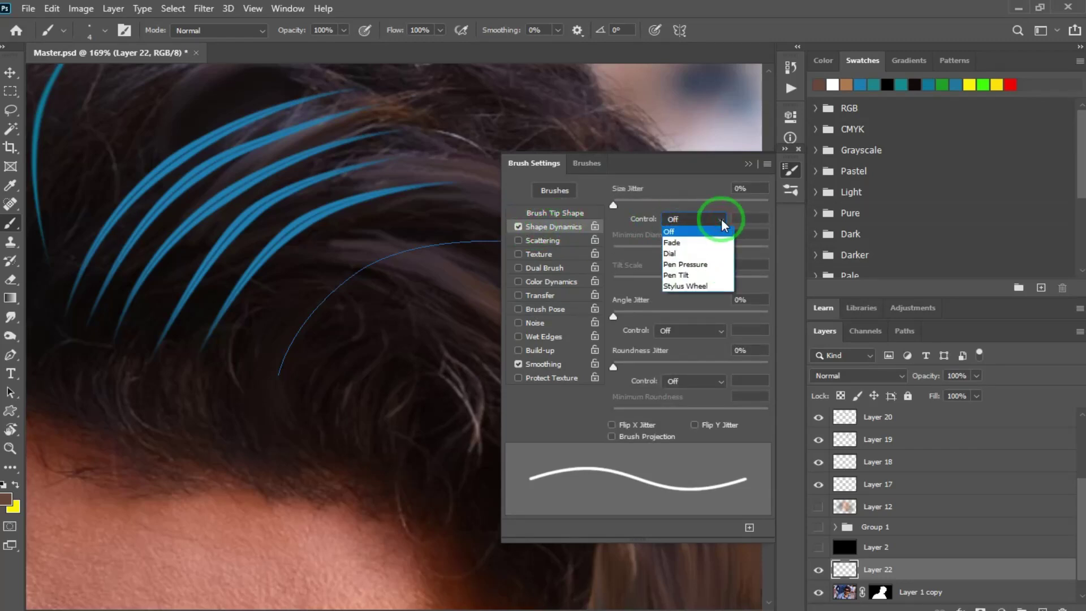
left_click(700, 265)
left_click(748, 165)
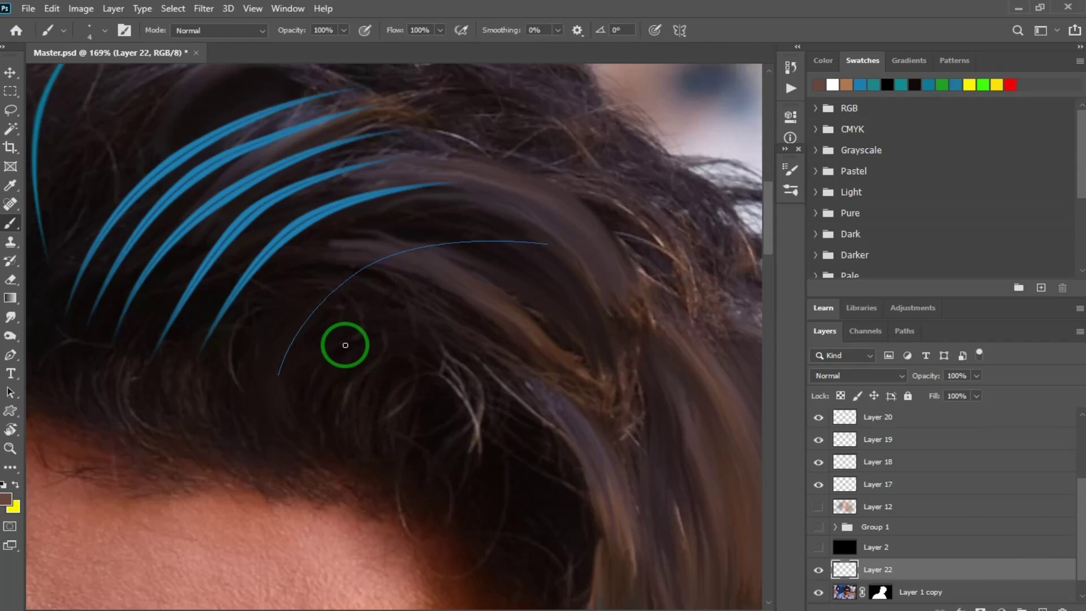
Stroke the curved hair path with the Brush tool and Simulate Pressure enabled
key("p")
right_click(376, 293)
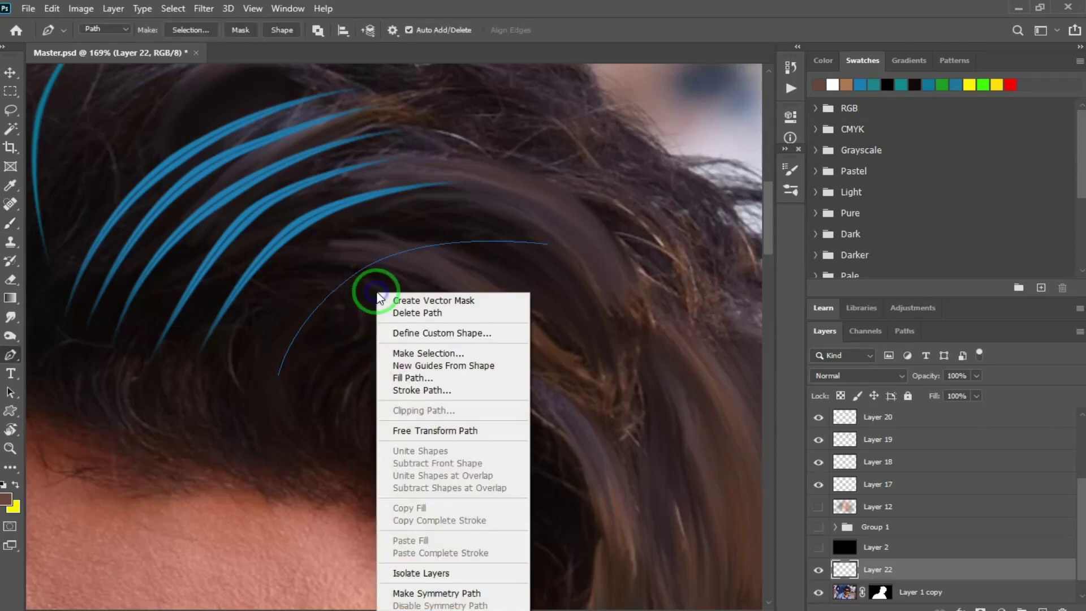
left_click(426, 390)
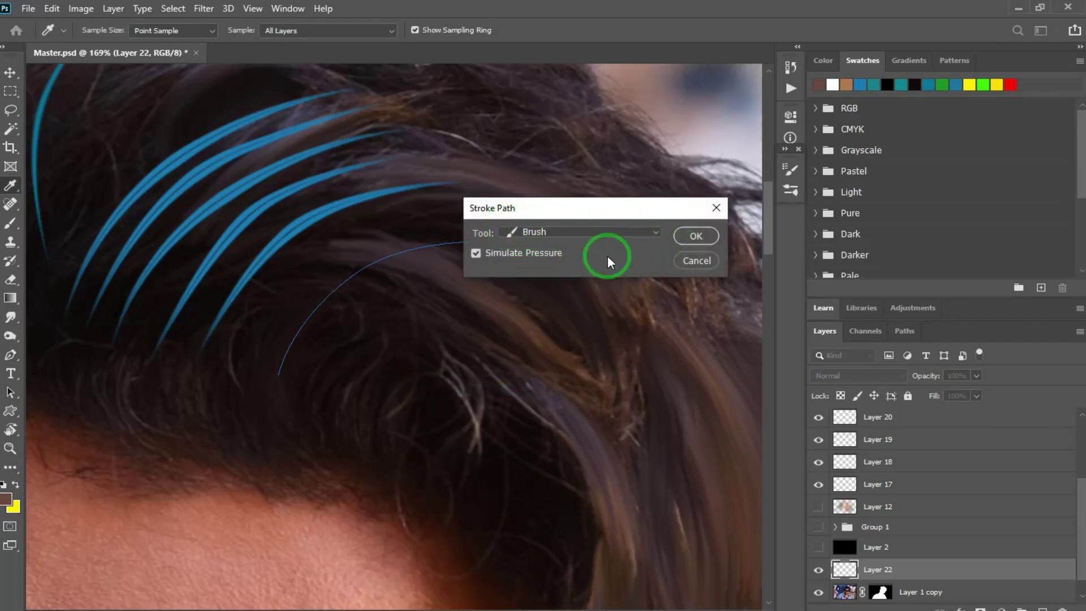
left_click(535, 233)
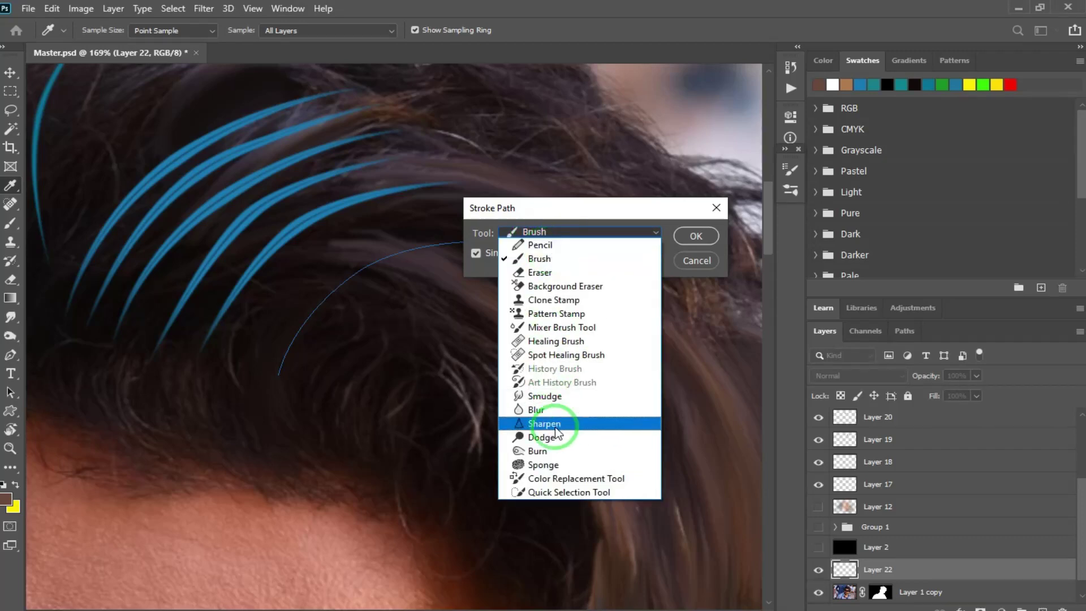
left_click(558, 261)
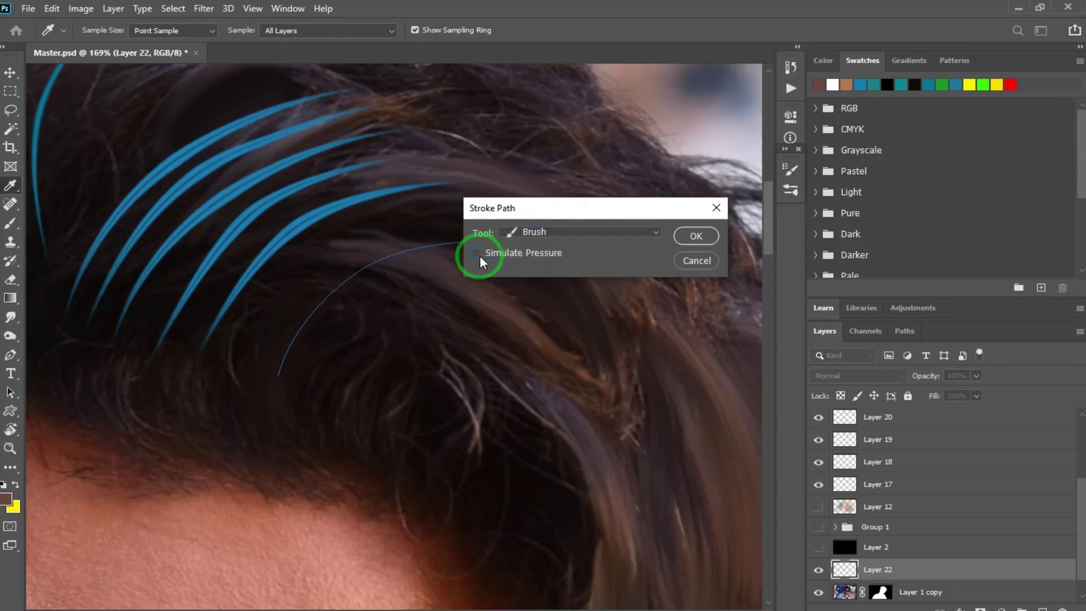
left_click(696, 236)
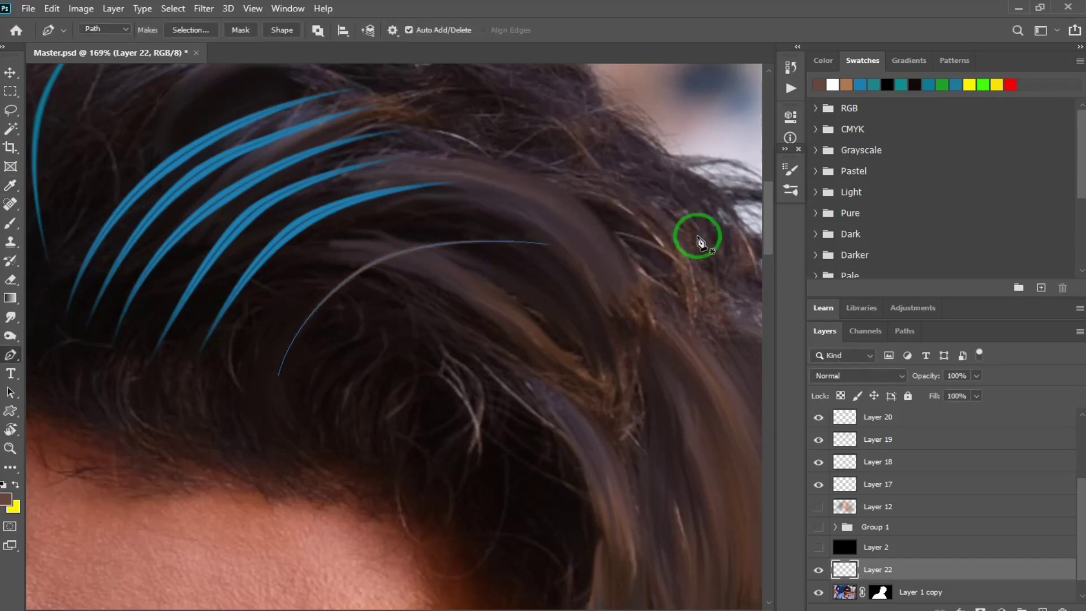
Delete the curved pen path and move the stroked brown strand slightly within the hair
right_click(403, 271)
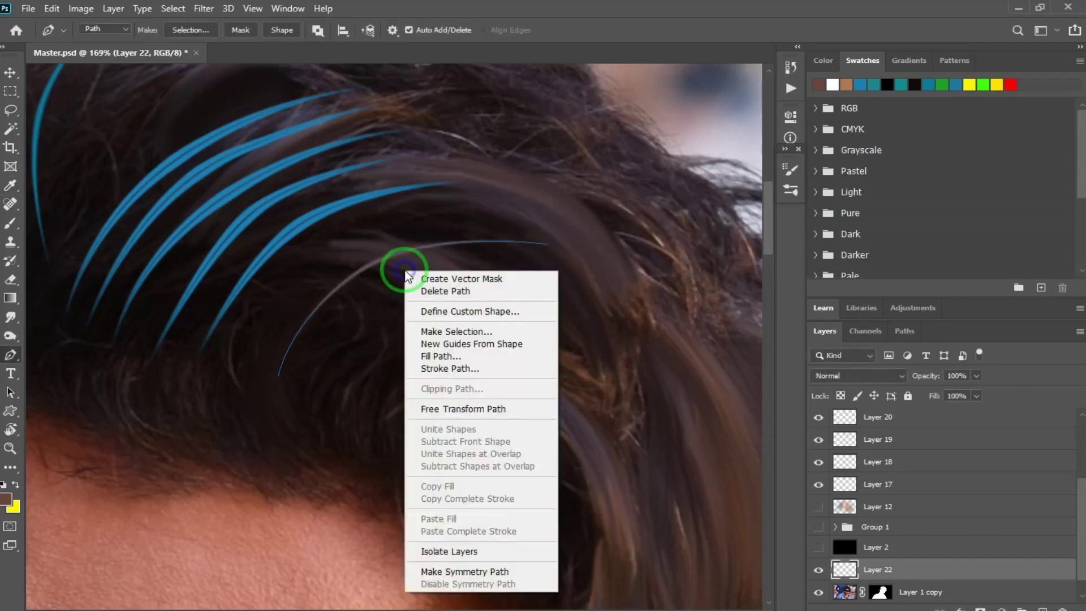
left_click(465, 292)
key("v")
mouse_move(421, 292)
left_mouse_down()
mouse_move(359, 279)
mouse_move(354, 289)
mouse_move(343, 274)
mouse_move(376, 283)
mouse_move(368, 267)
mouse_move(432, 250)
left_mouse_up()
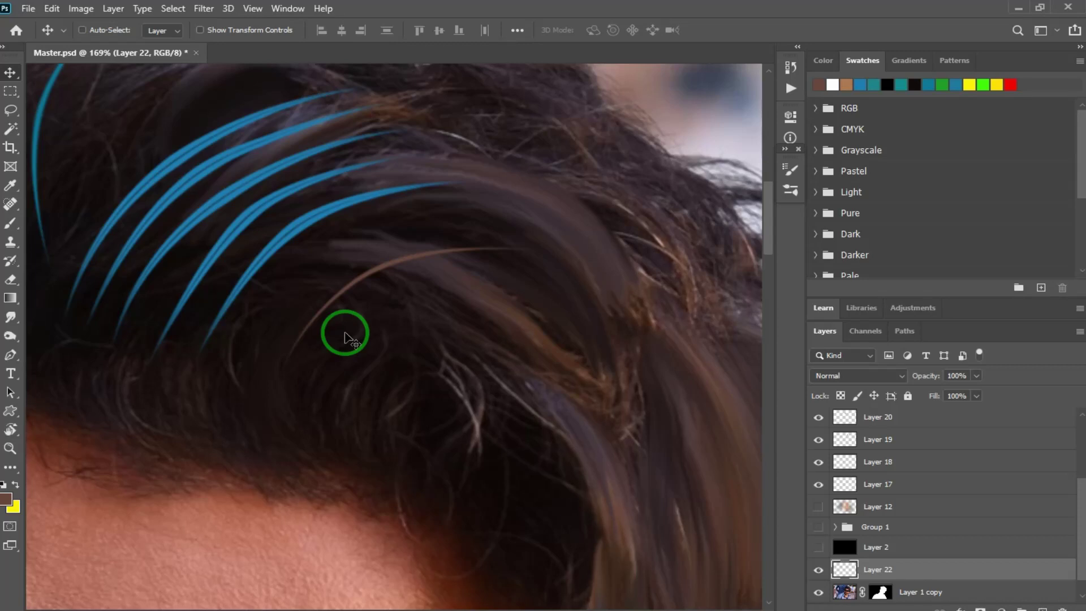
Nudge the brown strand slightly upward in the hair, closer to the group of blue strands
left_click_drag(284, 258, 451, 336)
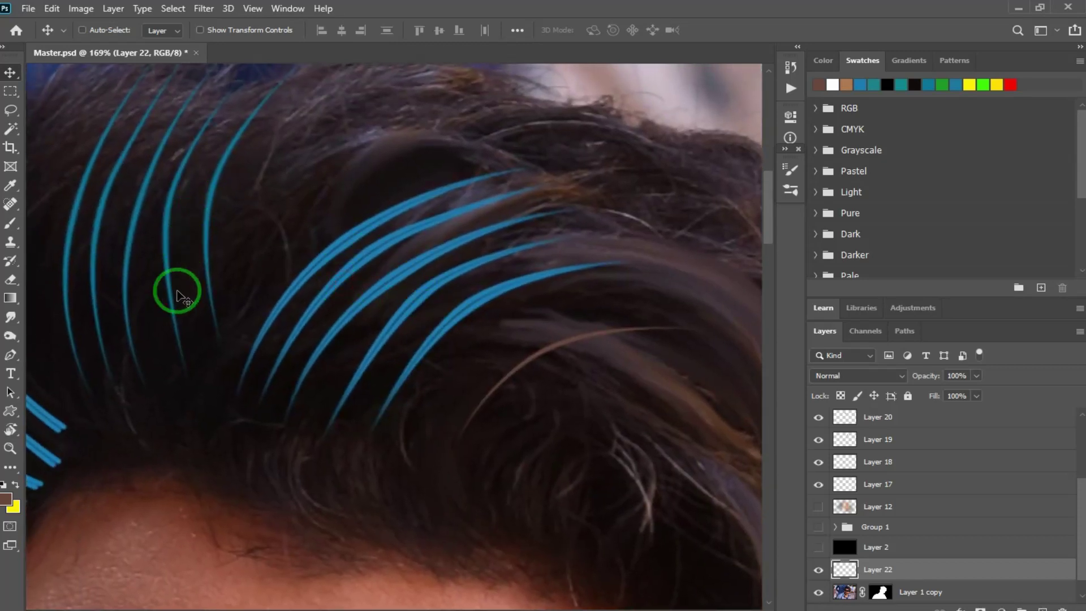
left_click_drag(208, 258, 362, 220)
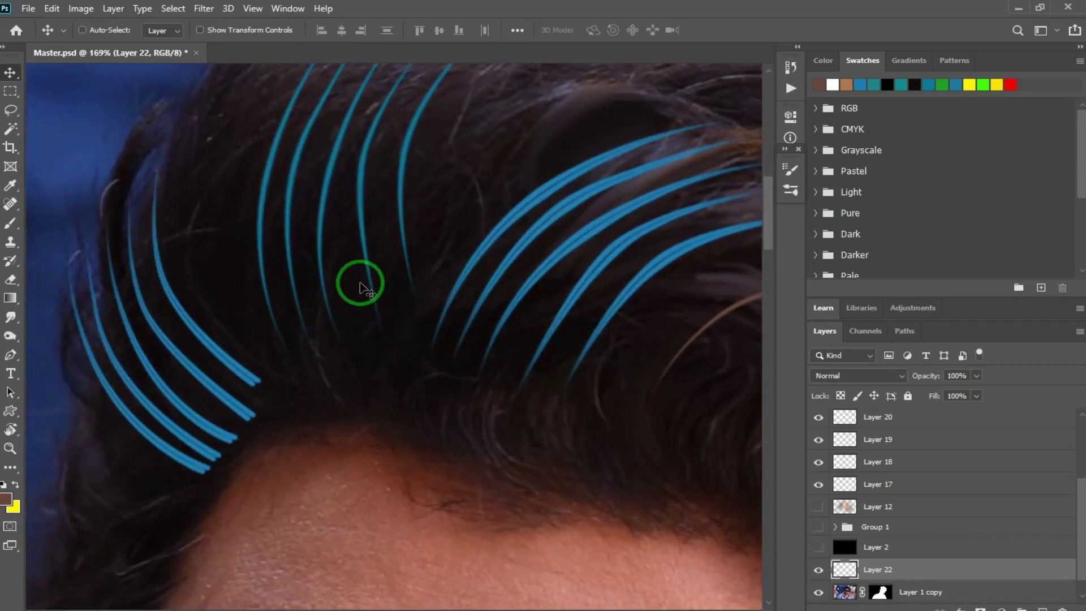
left_click_drag(620, 325, 311, 226)
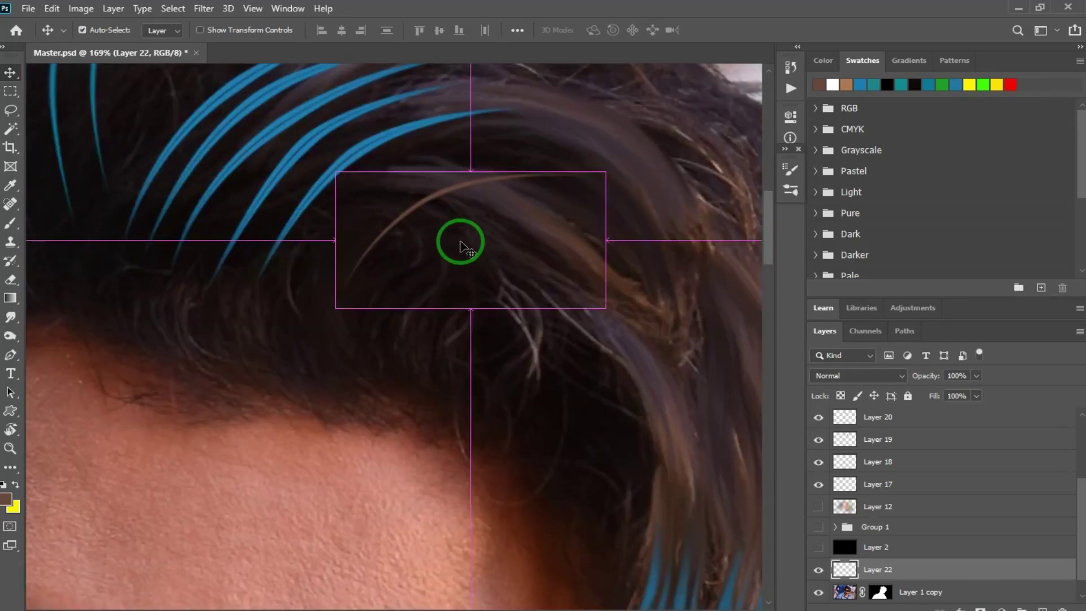
key("ctrl+Up")
key("ctrl+Up")
key("ctrl+Up")
key("ctrl+Up")
key("ctrl+Up")
Draw two nested curved pen paths in the dark hair below the brown strand
key("p")
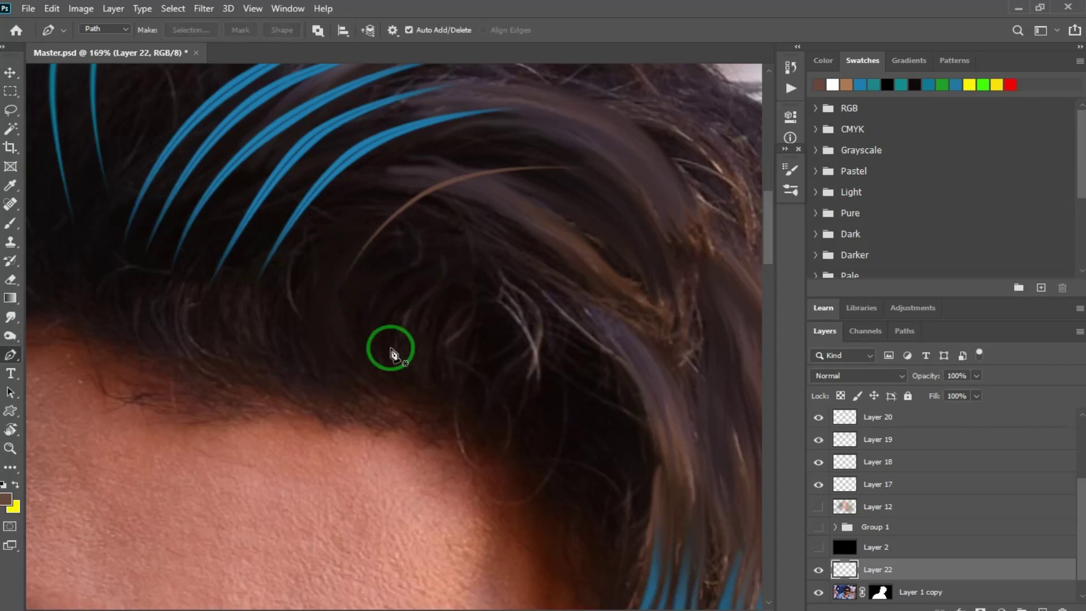
left_click_drag(376, 366, 402, 236)
left_click(459, 232)
key("Escape")
left_click_drag(395, 368, 388, 361)
left_click_drag(391, 296, 423, 252)
left_click(467, 244)
key("Escape")
Add three more nested curved paths inside the first two, each following the same hair direction
mouse_move(405, 357)
left_mouse_down()
mouse_move(396, 322)
mouse_move(424, 273)
left_mouse_up()
left_click(470, 258)
key("Escape")
mouse_move(415, 357)
left_mouse_down()
mouse_move(422, 295)
mouse_move(445, 296)
left_mouse_up()
left_click(477, 269)
key("Escape")
left_click(430, 358)
left_click(486, 285)
key("Escape")
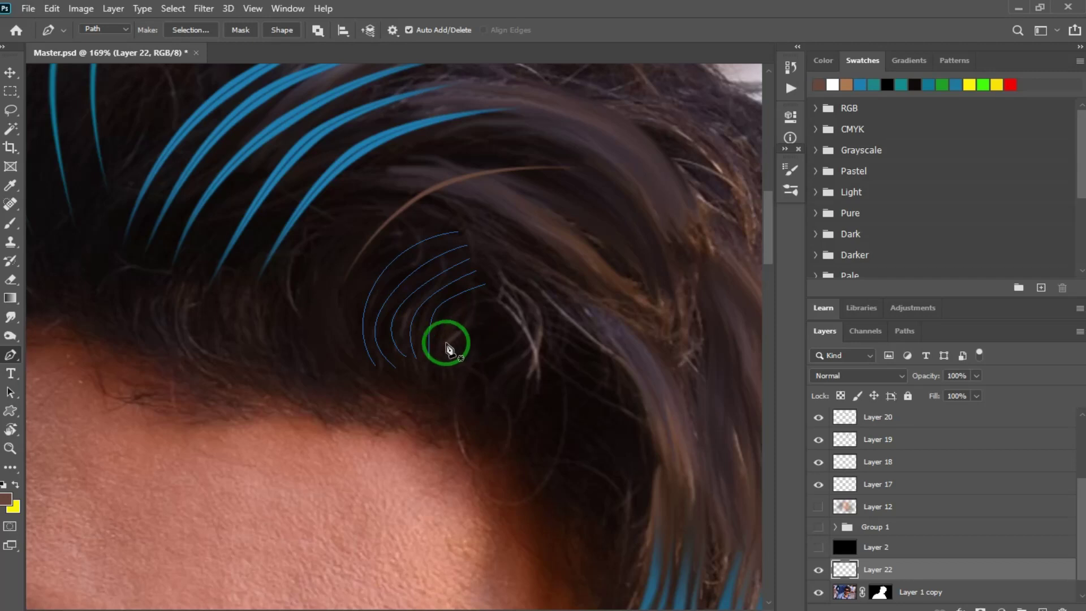
Complete the nested set with three smaller curved paths and one angled path at its inner end
left_click_drag(448, 319, 456, 306)
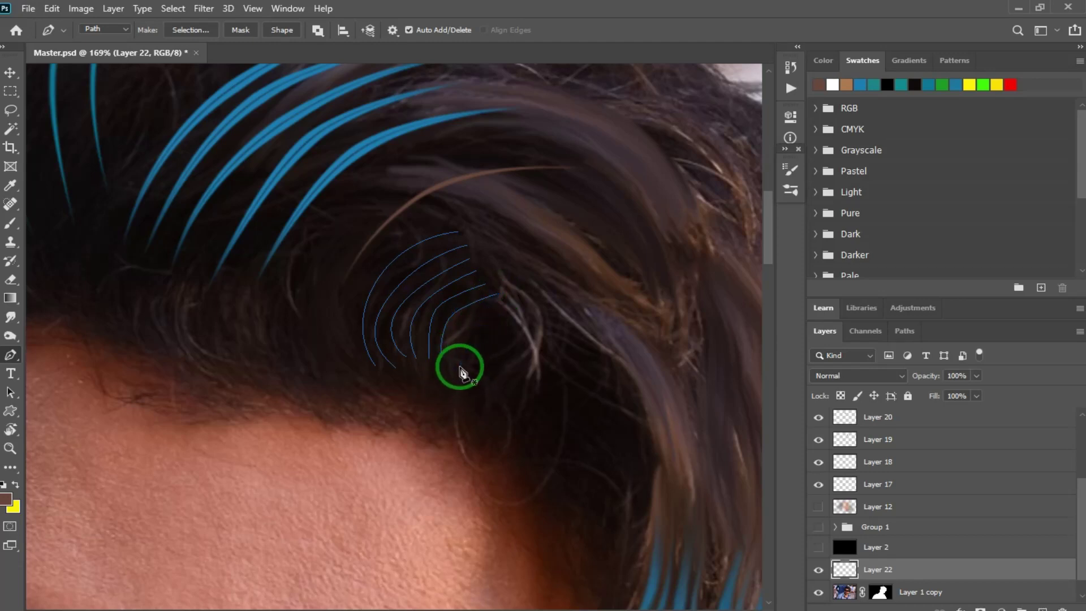
left_click(454, 356)
left_click_drag(492, 310, 500, 308)
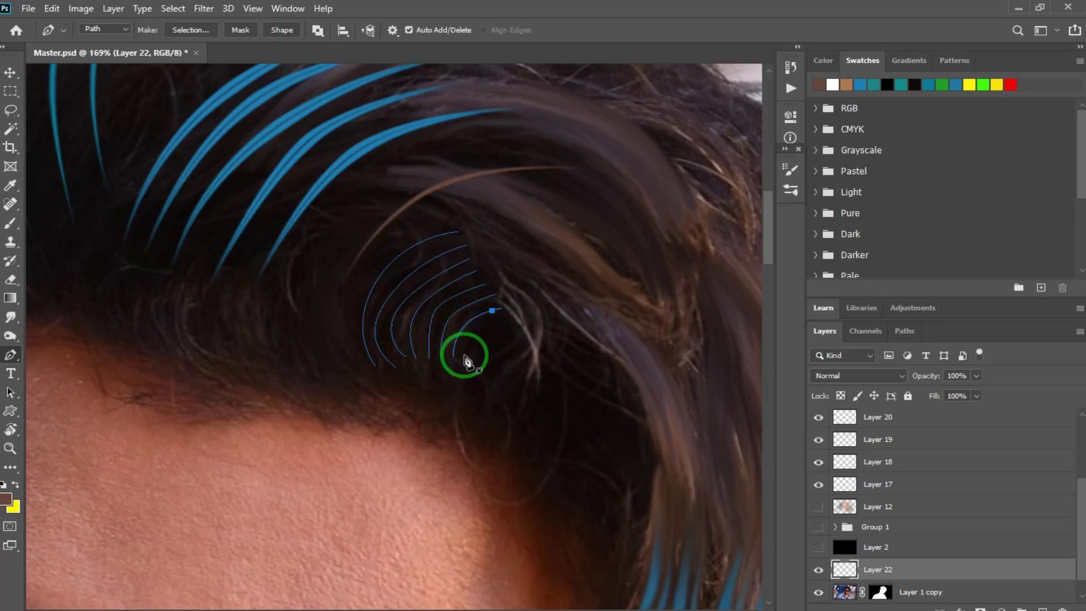
left_click_drag(483, 328, 568, 332)
left_click(521, 317)
key("Escape")
left_click(475, 373)
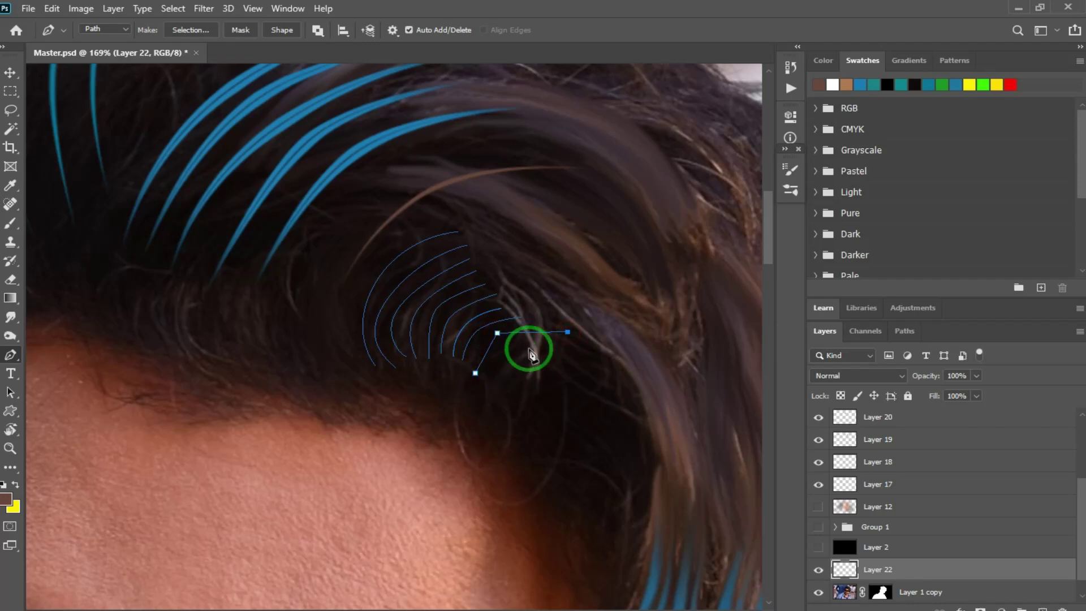
key("Escape")
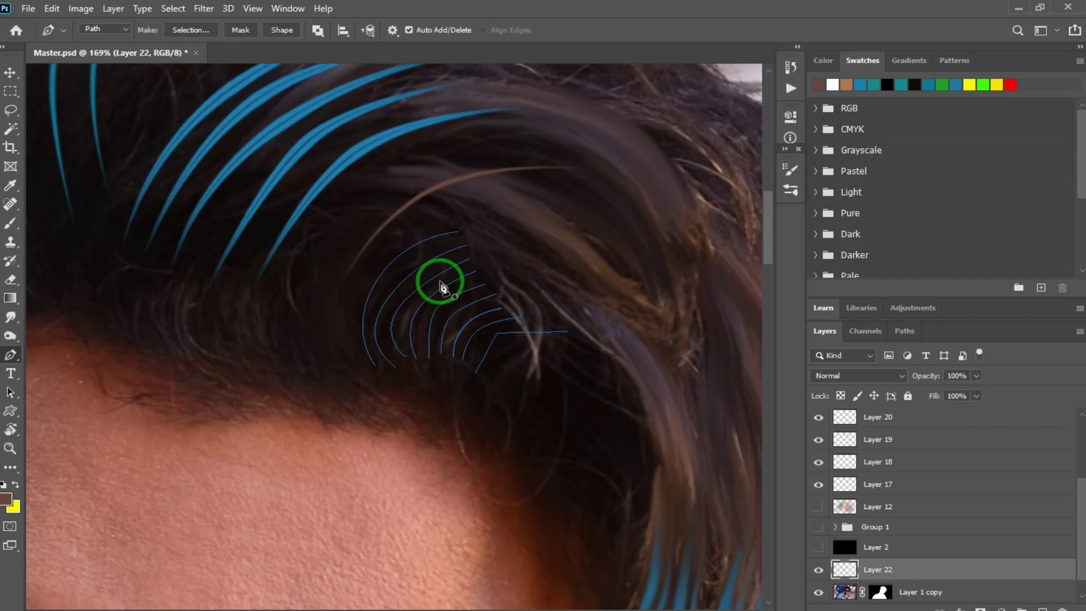
Choose the Hard Round 13 brush and reduce its size to 3 px
mouse_move(462, 295)
left_mouse_down()
mouse_move(497, 310)
mouse_move(451, 264)
mouse_move(474, 279)
left_mouse_up()
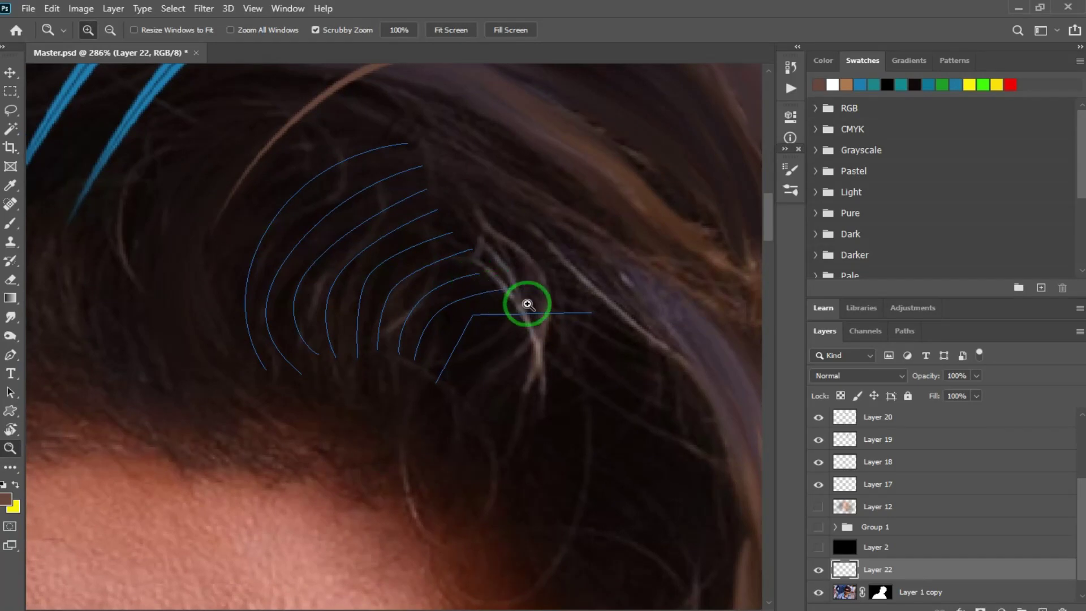
key("b")
right_click(519, 357)
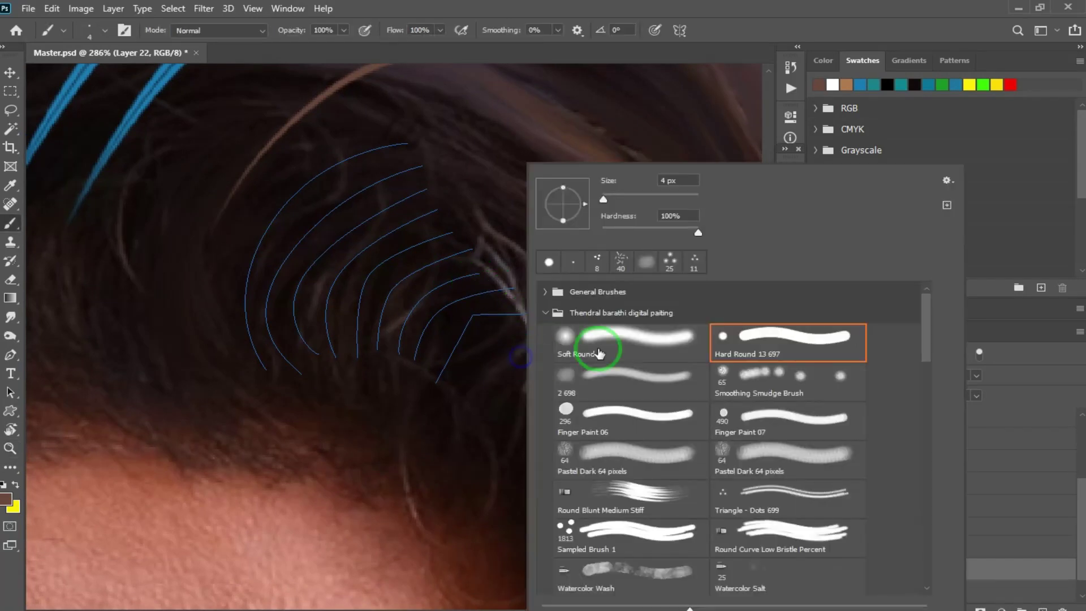
left_click(766, 351)
left_click(559, 404)
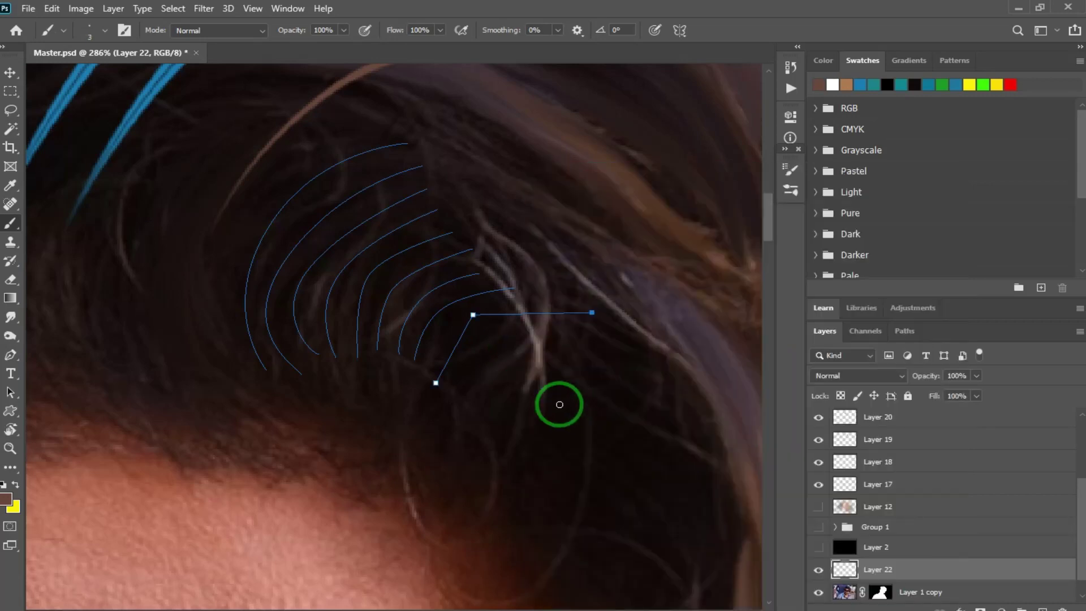
Try two freehand brush strokes beside the angled path and undo both
mouse_move(466, 378)
left_mouse_down()
mouse_move(524, 340)
mouse_move(562, 339)
left_mouse_up()
left_click_drag(503, 391, 535, 359)
key("ctrl+z")
key("ctrl+z")
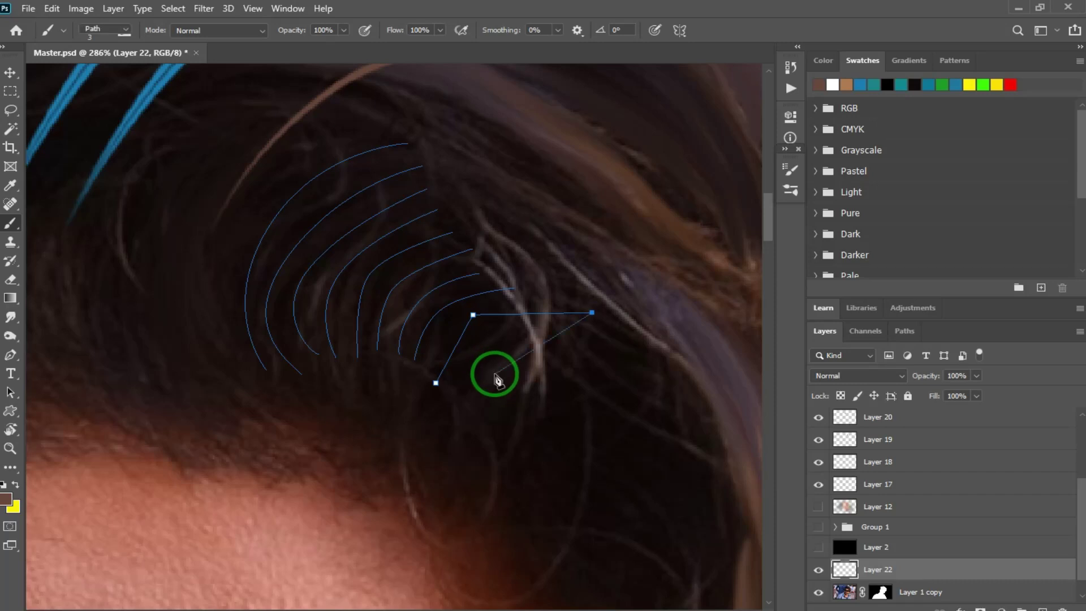
Stroke the whole set of nested paths with the Brush tool and Simulate Pressure enabled
key("p")
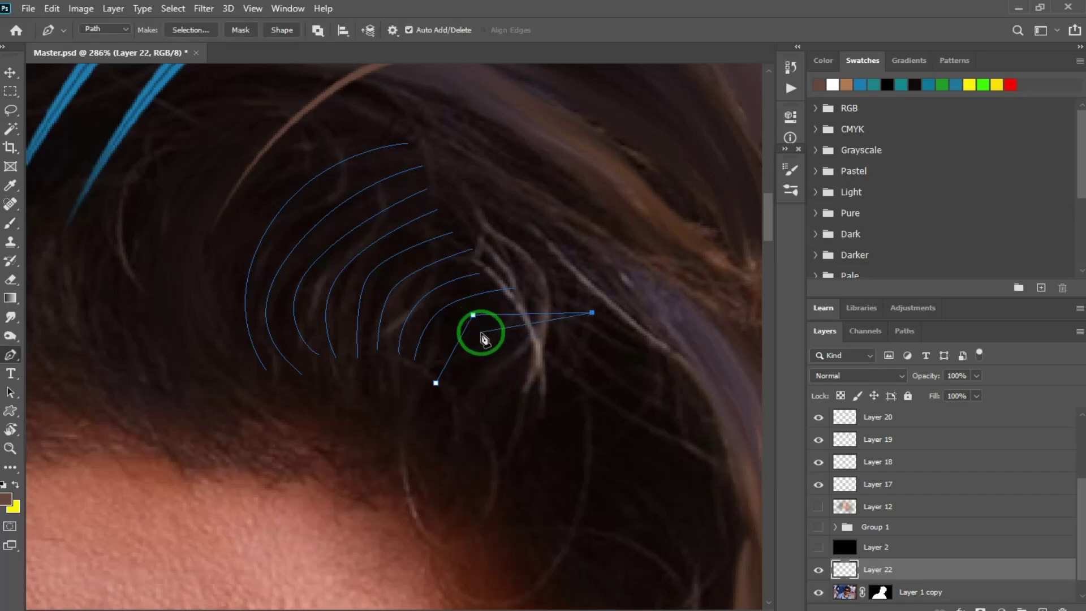
right_click(479, 334)
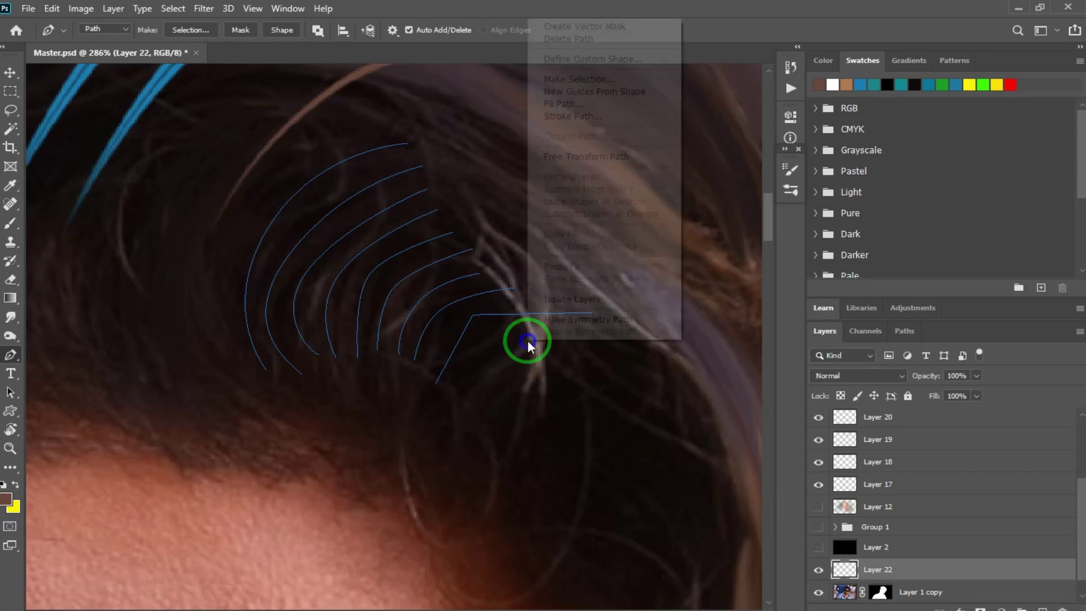
left_click(568, 117)
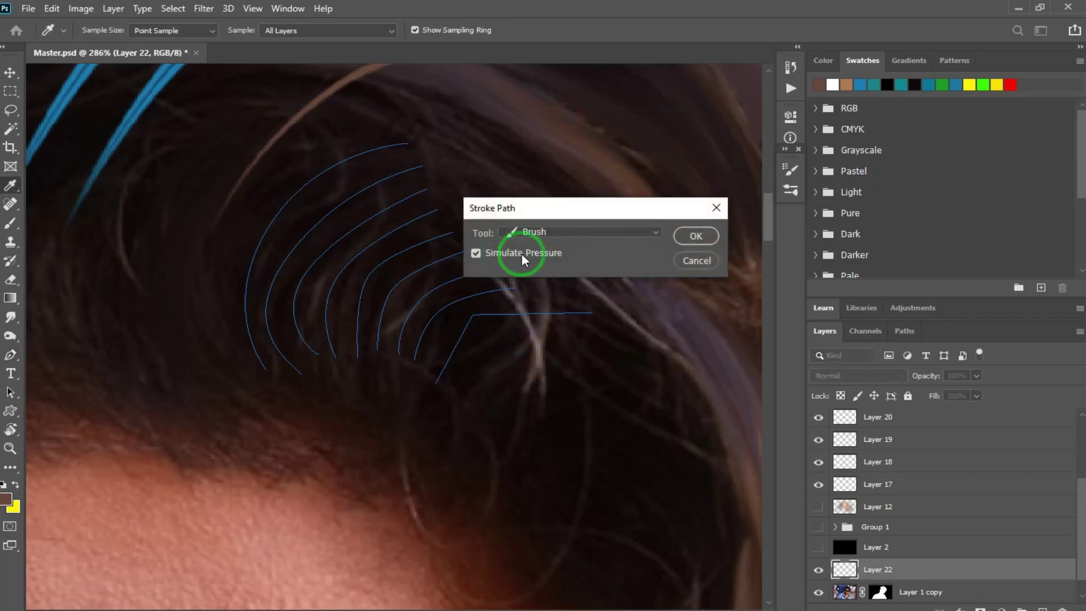
left_click(695, 236)
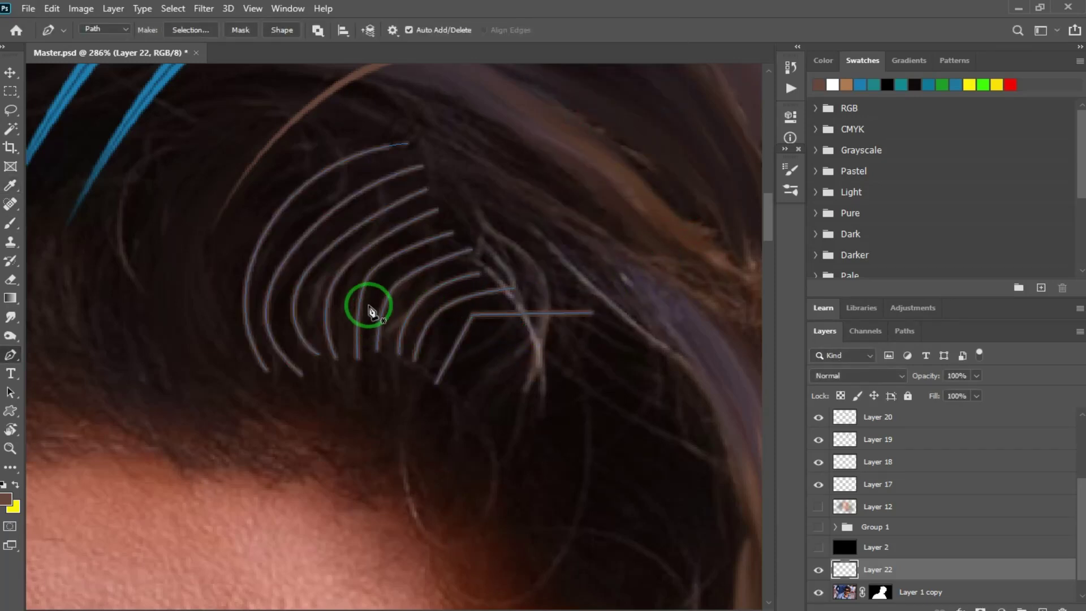
Enable Shape Dynamics for the 3 px brush and set the Size Jitter control to Pen Pressure
key("z")
mouse_move(259, 347)
left_mouse_down()
mouse_move(295, 375)
mouse_move(354, 395)
mouse_move(308, 368)
left_mouse_up()
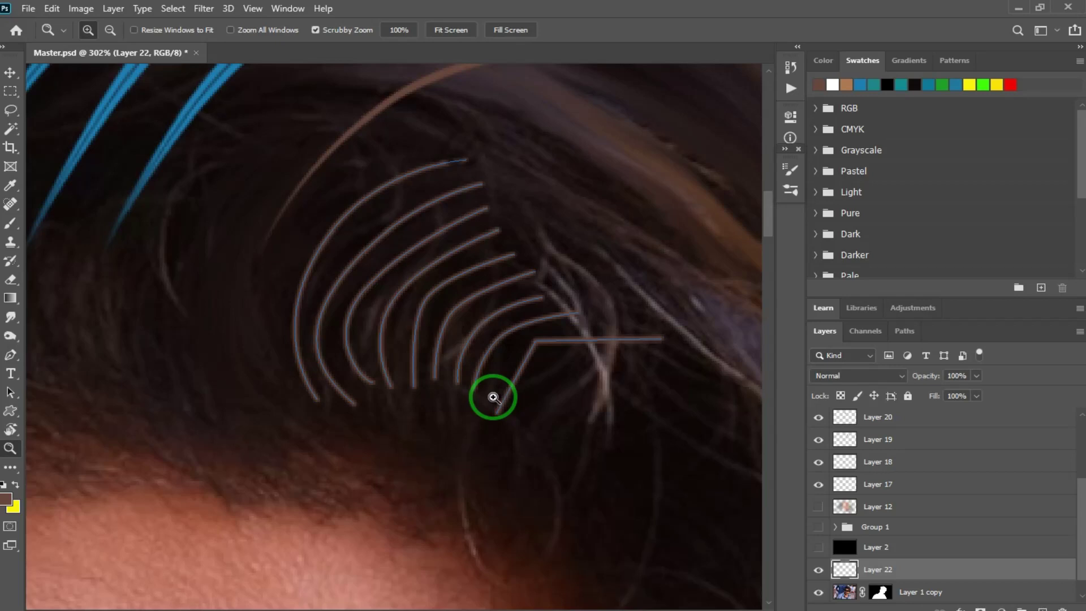
key("b")
key("F5")
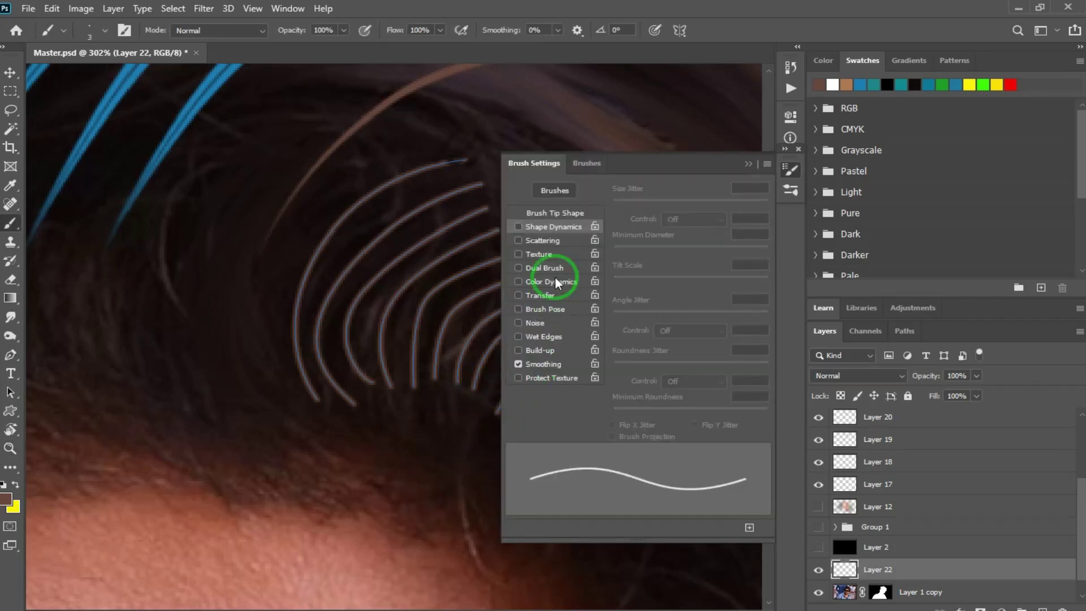
left_click(518, 227)
left_click(687, 219)
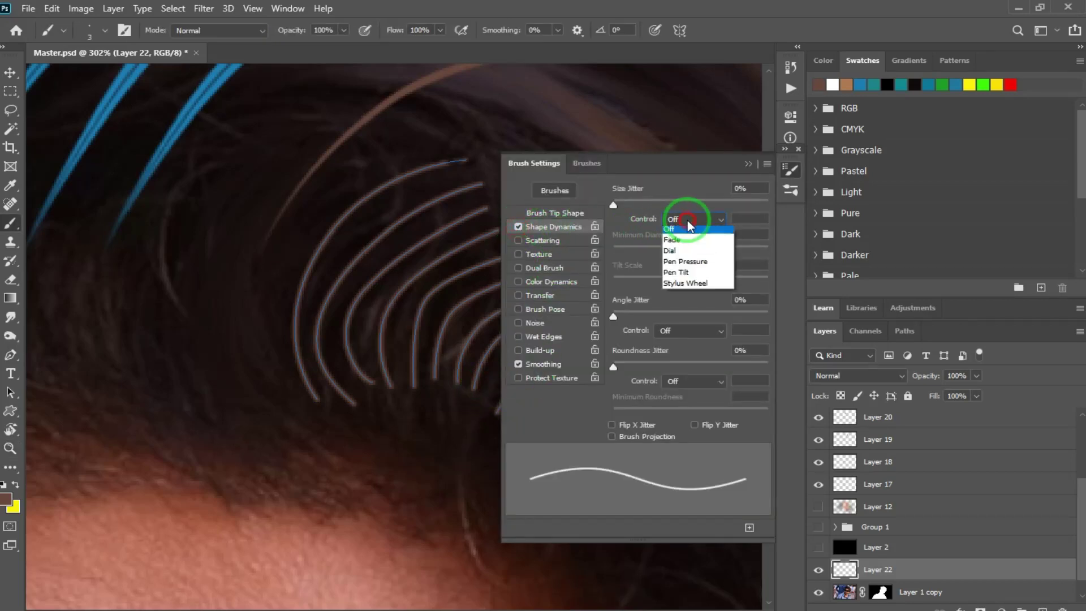
left_click(687, 264)
left_click(748, 164)
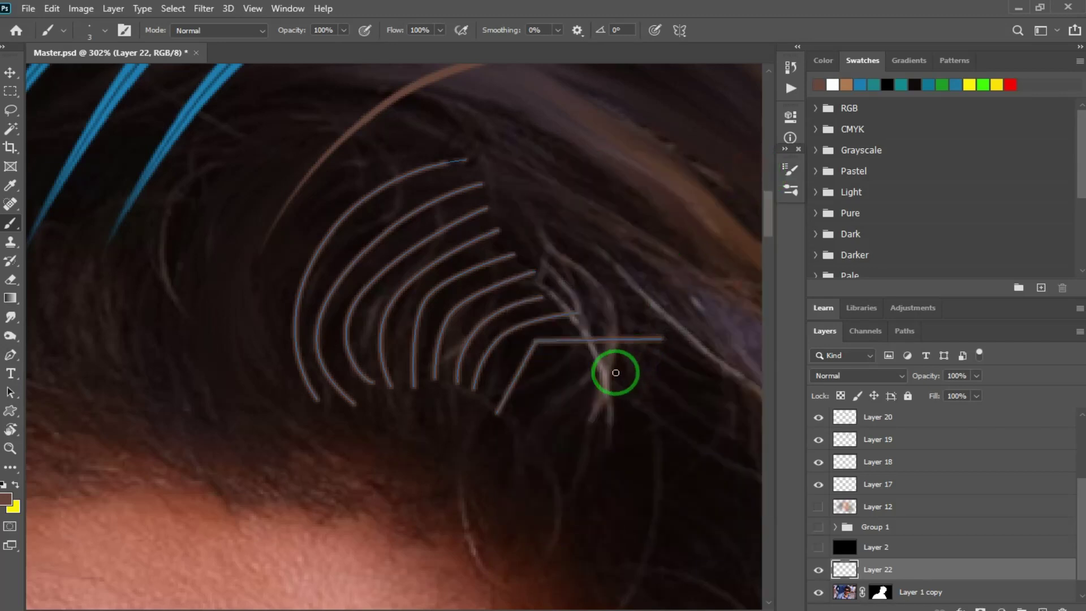
Undo the uniform-width stroke and stroke the nested paths again with the Brush and Simulate Pressure
key("ctrl+z")
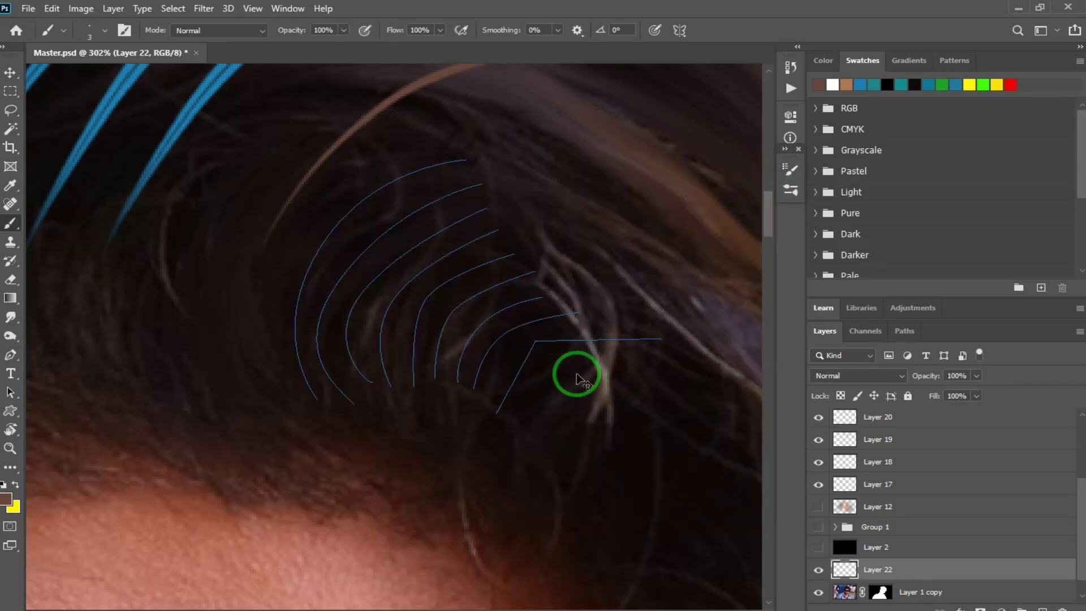
key("p")
right_click(570, 369)
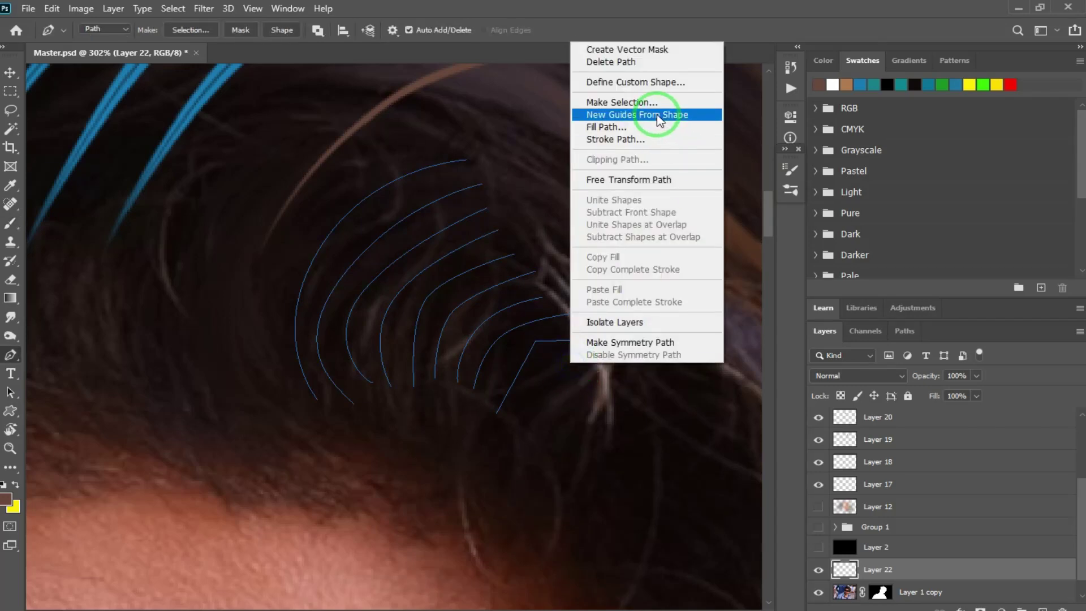
left_click(644, 139)
left_click(695, 237)
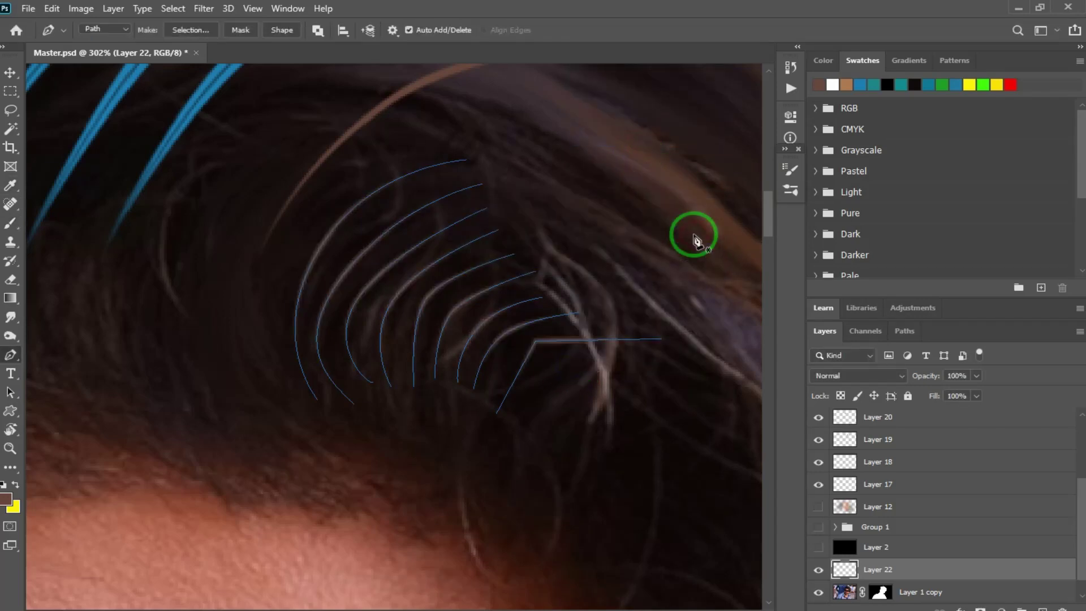
Delete the nested paths and move the brown strands on Layer 22 closer to the blue strands
right_click(603, 255)
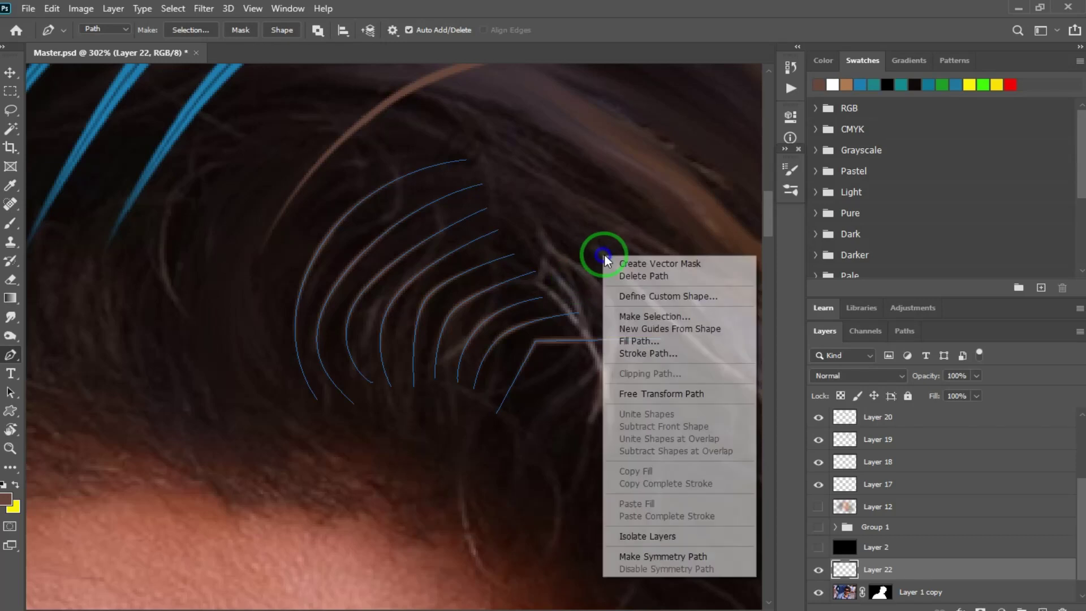
left_click(648, 277)
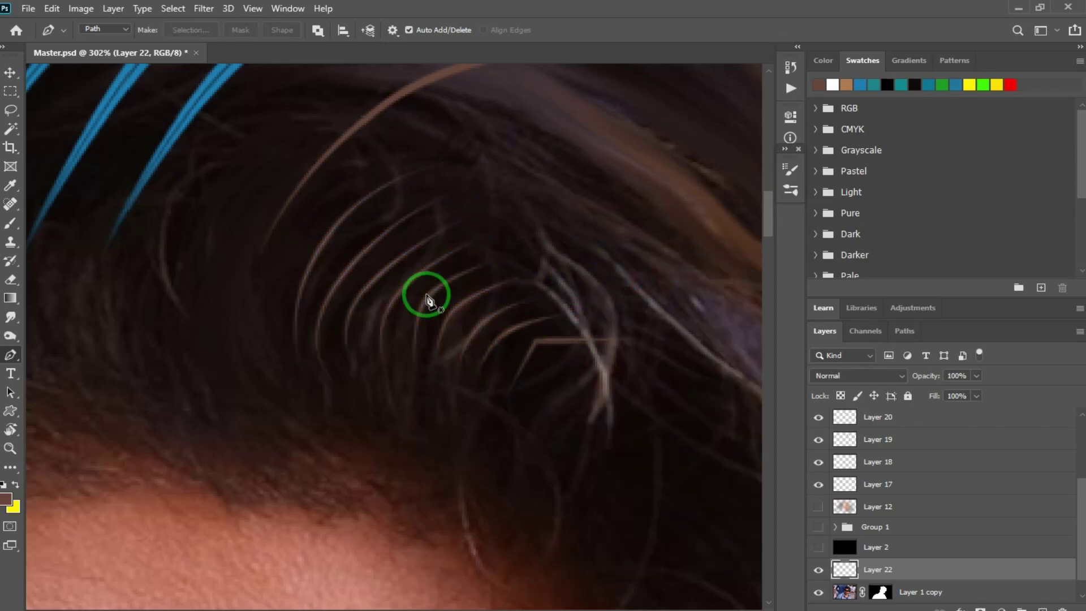
key("v")
left_click_drag(428, 301, 446, 343)
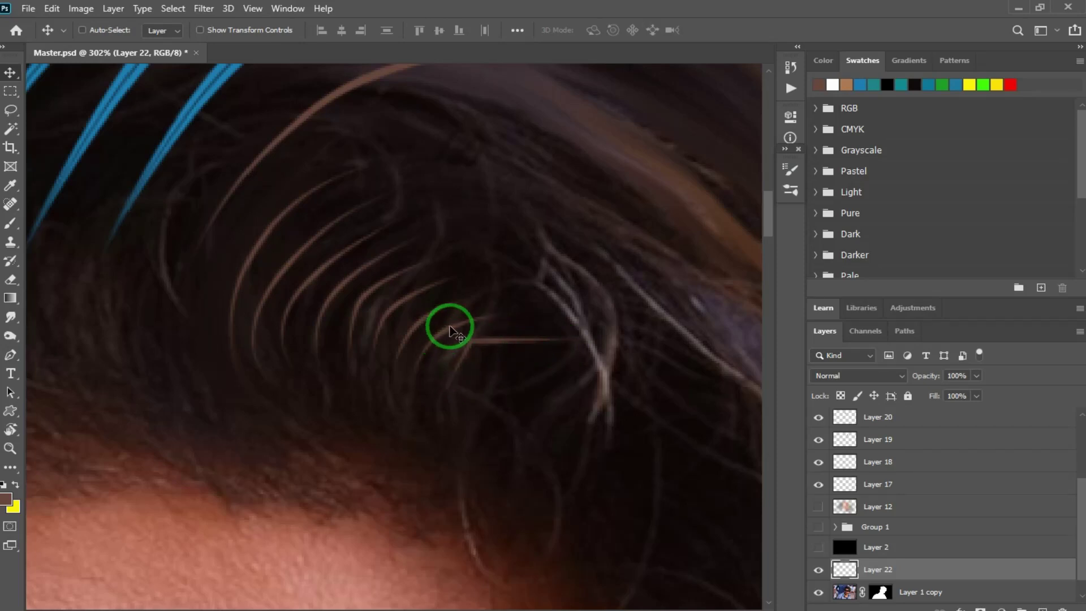
Draw two parallel curved pen paths over the hair beside the upper ends of the brown strands
key("p")
left_click(269, 352)
left_click(608, 168)
key("ctrl+z")
left_click_drag(460, 238, 463, 209)
left_click_drag(505, 153, 531, 145)
left_click(627, 140)
key("Escape")
left_click_drag(478, 247, 477, 236)
left_click_drag(533, 175, 629, 163)
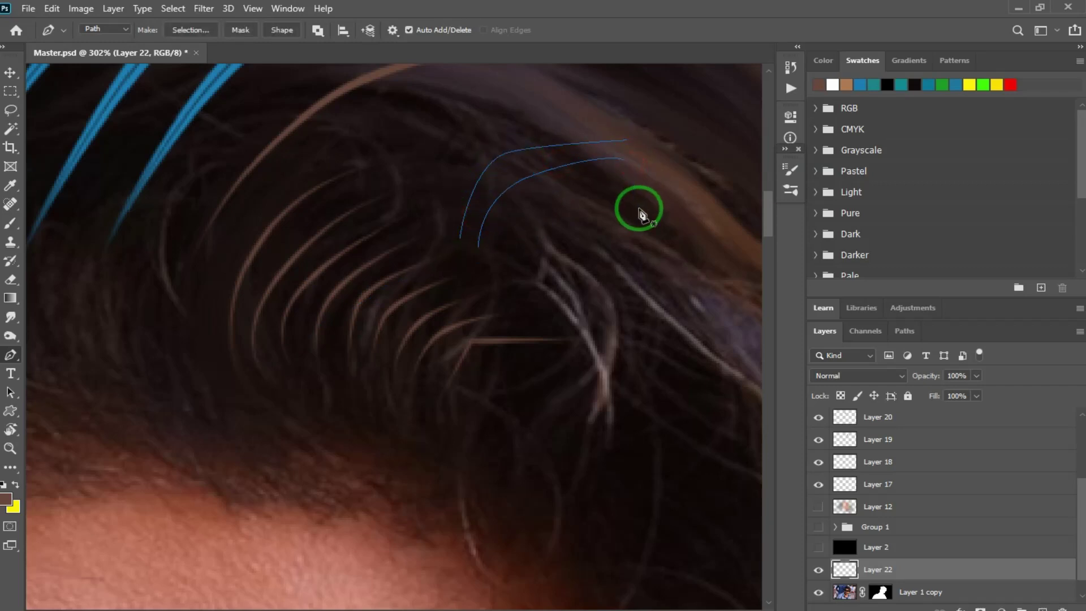
Delete the two new curved paths and undo the accidental deletion of Layer 22
scroll(639, 208, "down", 10)
key("z")
left_click_drag(548, 223, 407, 259)
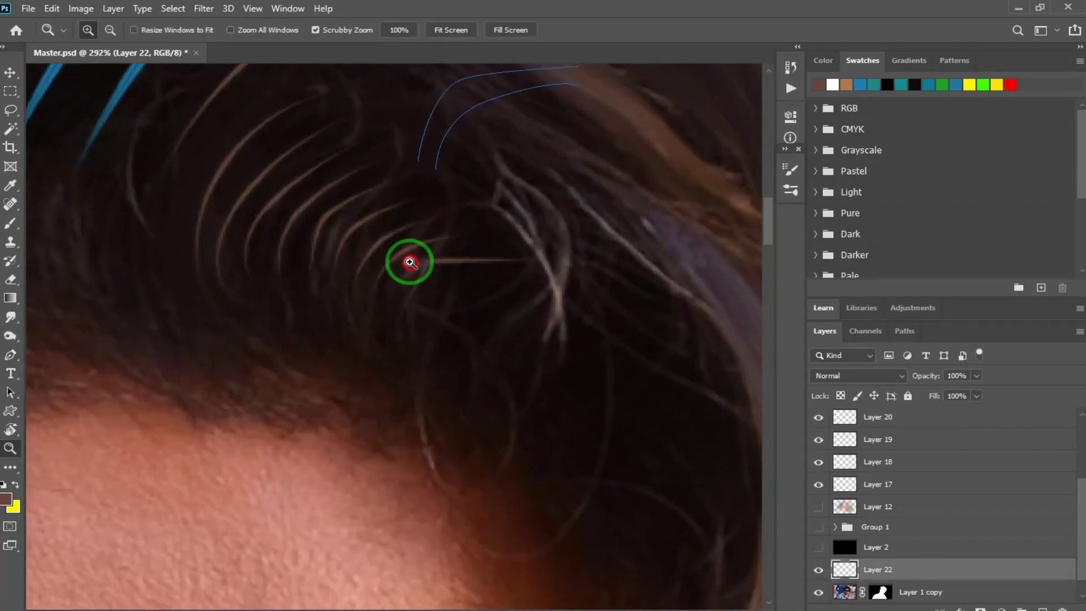
key("Delete")
key("Delete")
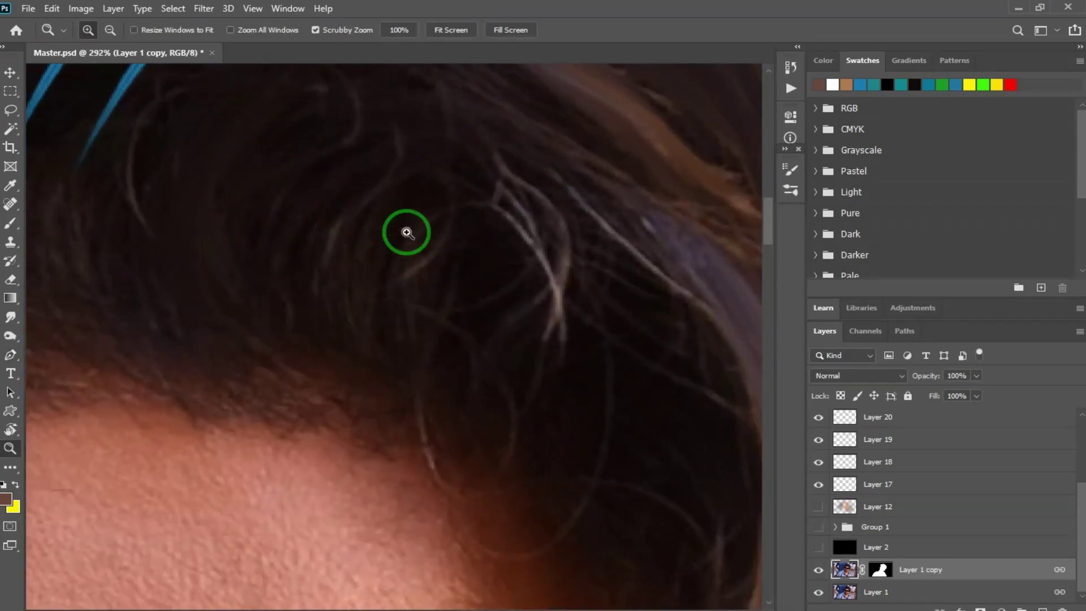
key("ctrl+z")
Add a Gradient Overlay to the brown strands on Layer 22, using a dark-to-bright red preset from the Thendral barathi gradient group
key("v")
left_click_drag(323, 218, 310, 267)
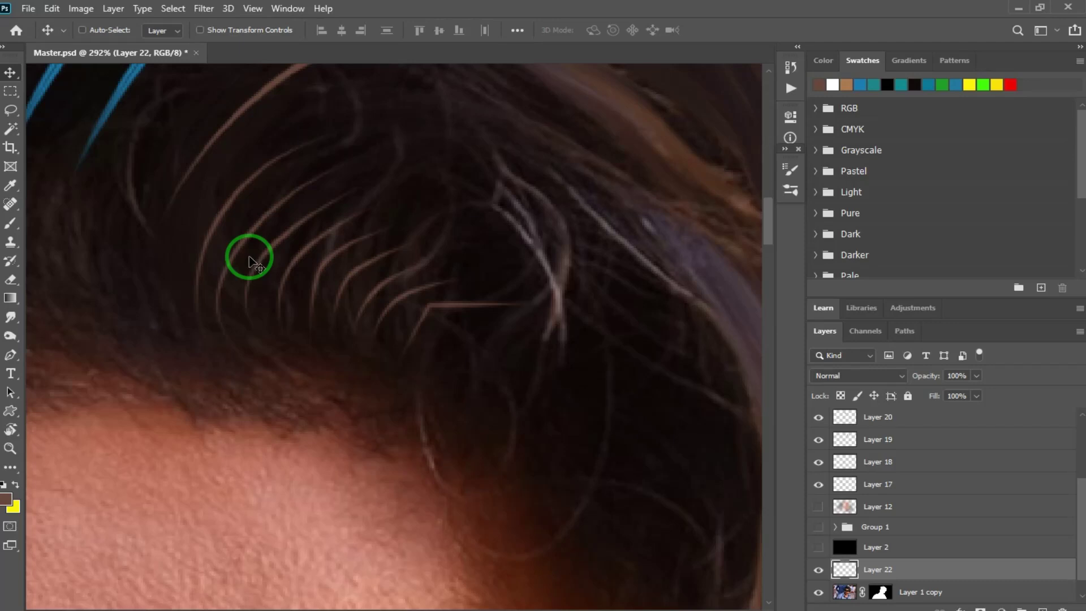
key("alt+l")
key("y")
key("g")
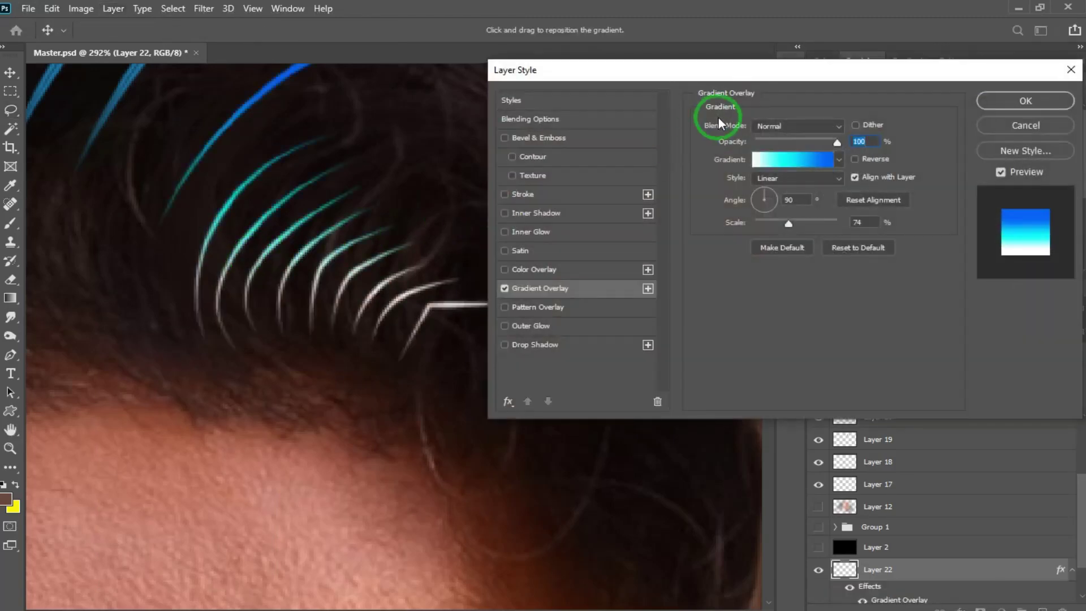
left_click(839, 159)
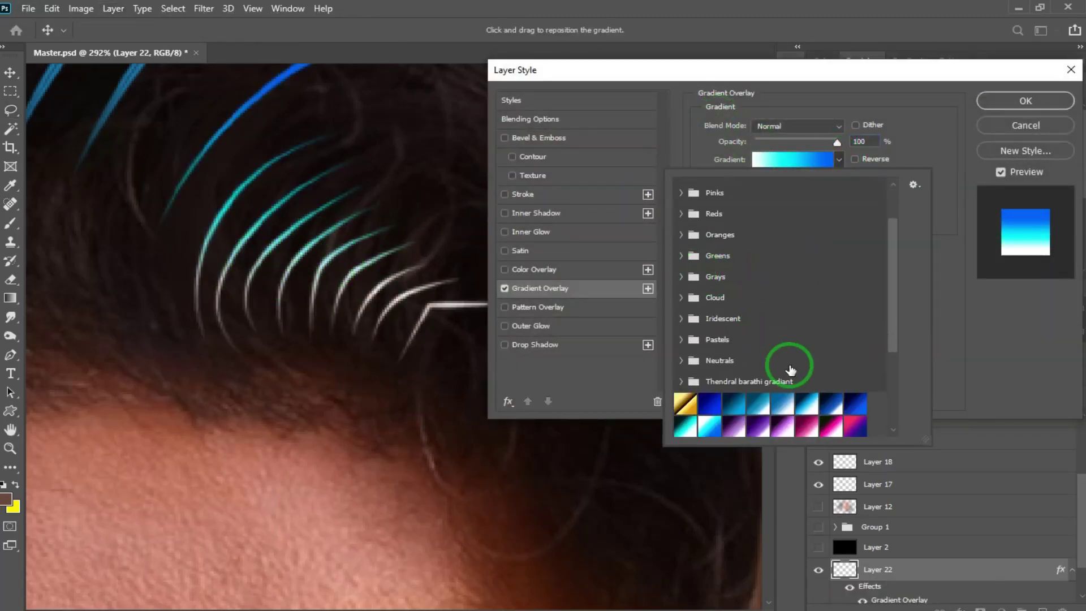
scroll(790, 370, "down", 2)
left_click(831, 415)
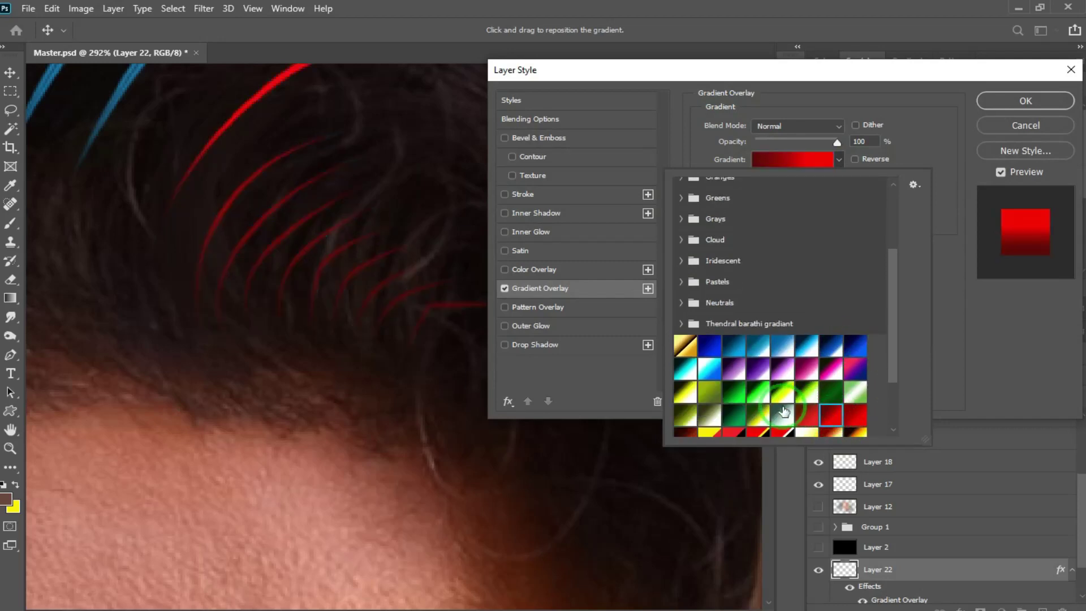
Try other presets from the same gradient group and apply the black-to-bright-green one to the Layer 22 strands
left_click(751, 421)
left_click(707, 419)
left_click(709, 400)
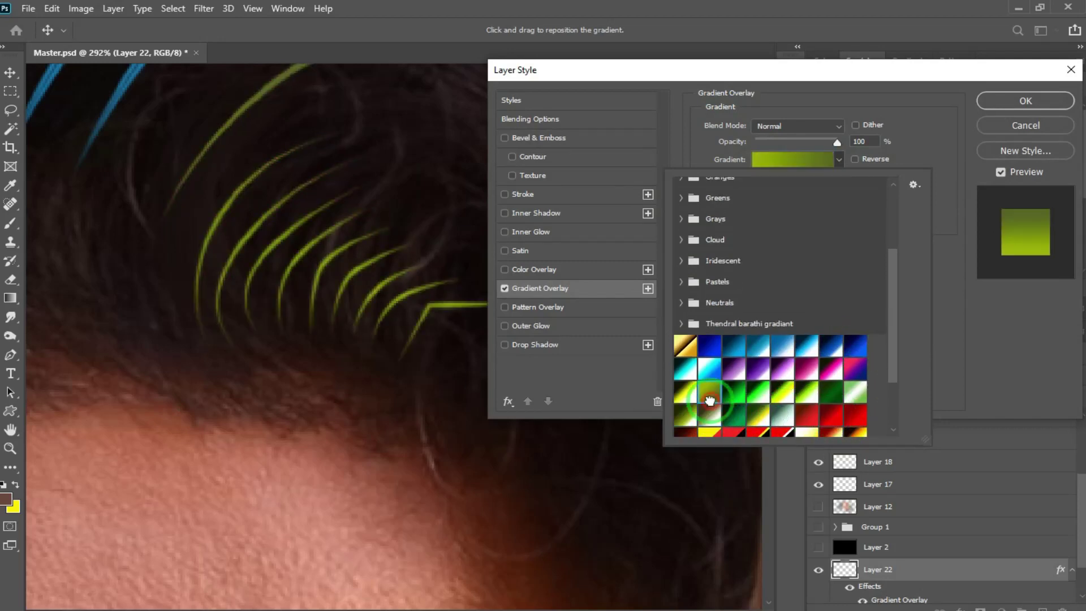
left_click(736, 393)
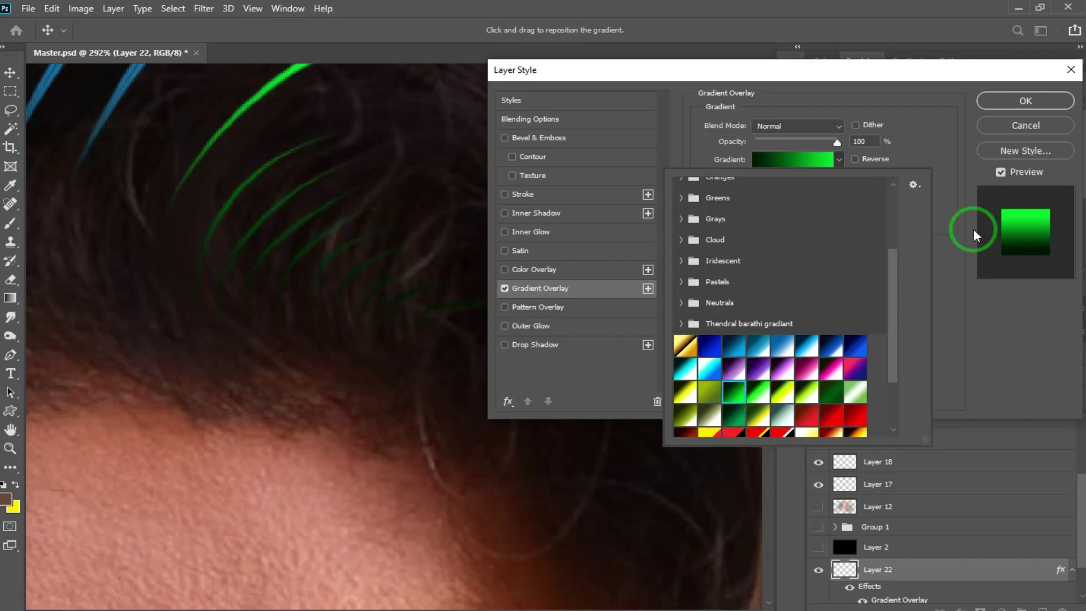
left_click(1019, 105)
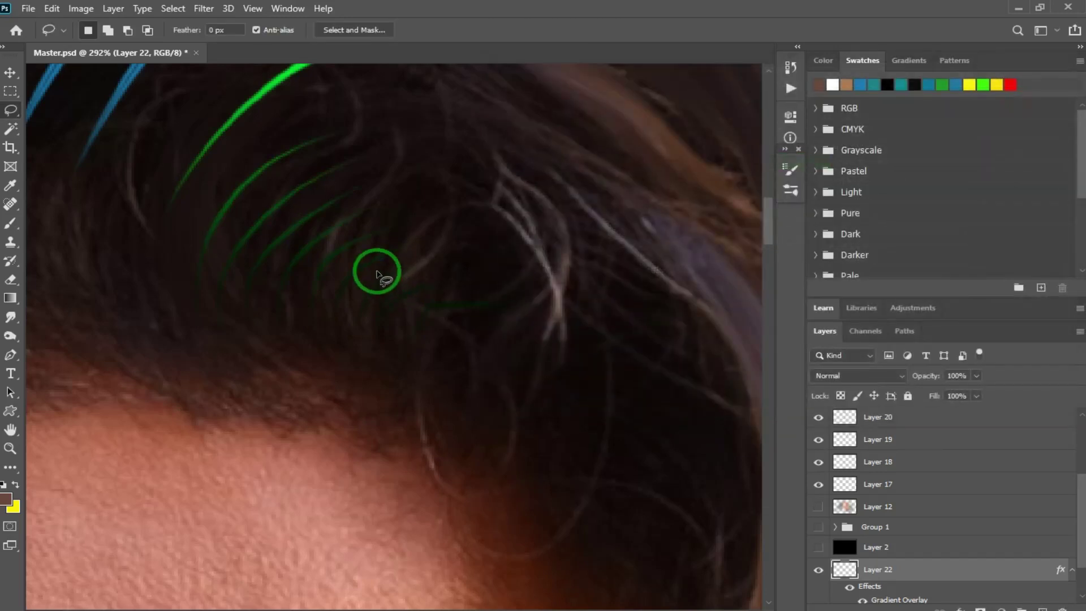
Examine the shape and spacing of the blue strand groups across the hair in comparison with the green strands
mouse_move(382, 307)
left_mouse_down()
mouse_move(392, 312)
mouse_move(380, 322)
mouse_move(364, 320)
left_mouse_up()
key("v")
left_click_drag(265, 187, 429, 404)
mouse_move(297, 294)
left_mouse_down()
mouse_move(470, 349)
mouse_move(490, 378)
mouse_move(513, 354)
left_mouse_up()
left_click_drag(475, 435, 482, 357)
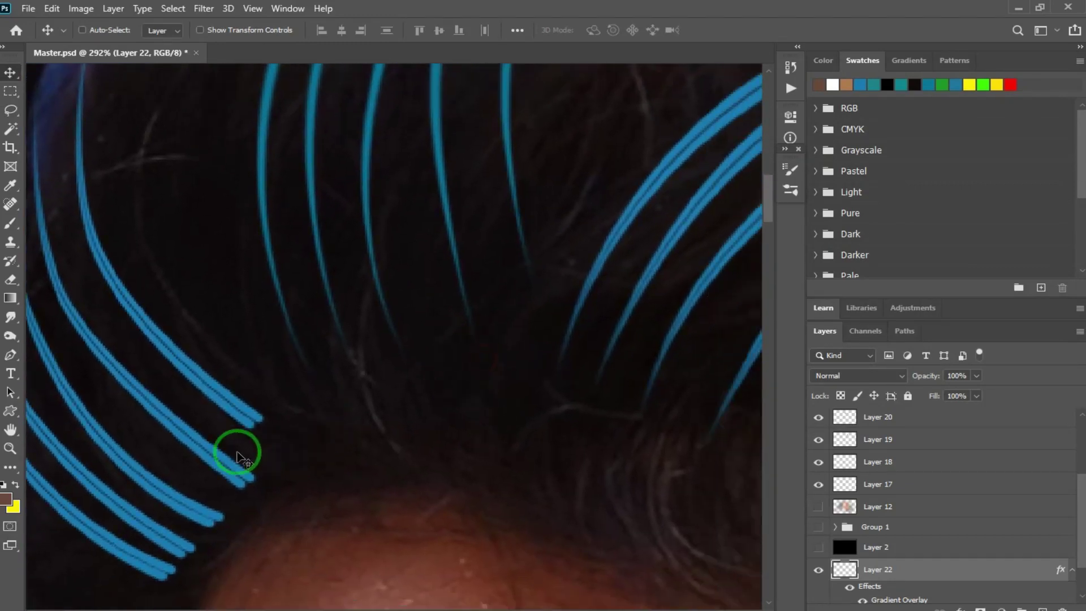
left_click_drag(179, 333, 327, 401)
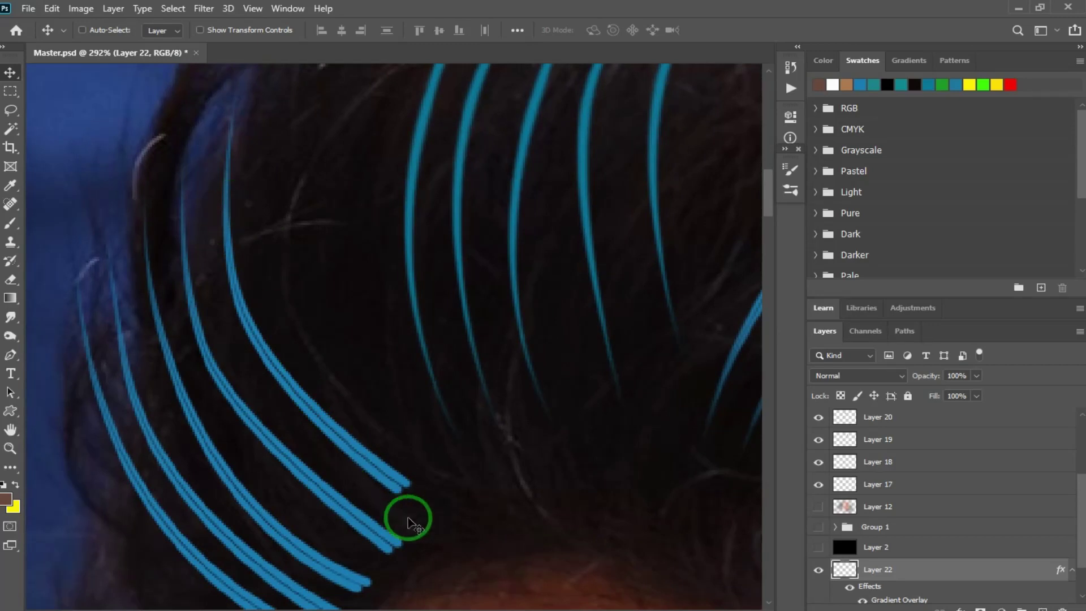
mouse_move(528, 449)
left_mouse_down()
mouse_move(388, 410)
mouse_move(405, 431)
mouse_move(363, 393)
left_mouse_up()
left_click_drag(473, 391, 380, 482)
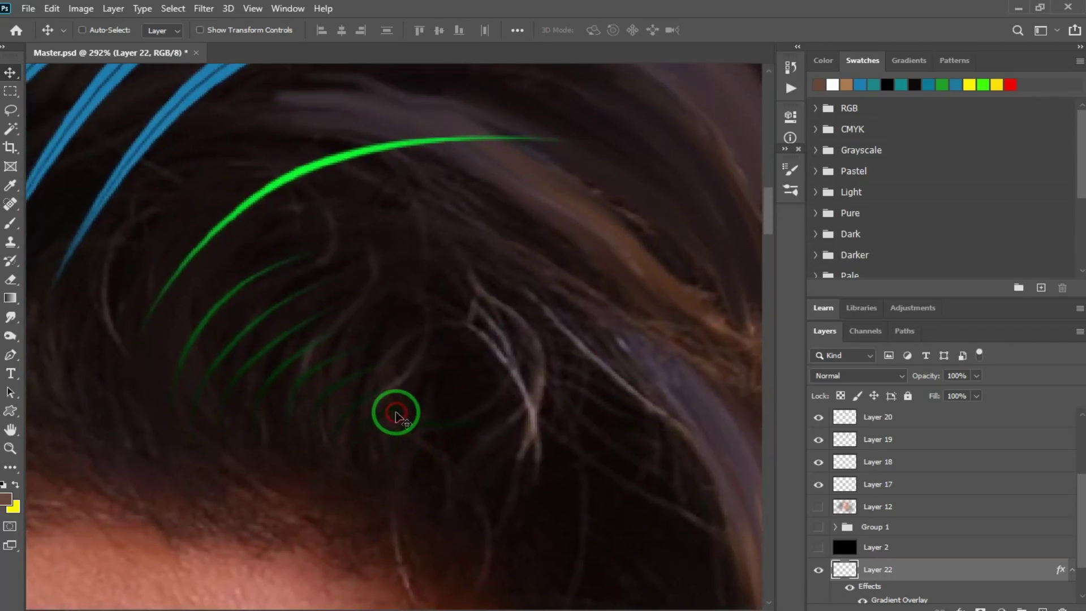
Delete Layer 22 with the green strands and create a new empty layer above Layer 1 copy
key("Delete")
key("ctrl+shift+n")
key("Return")
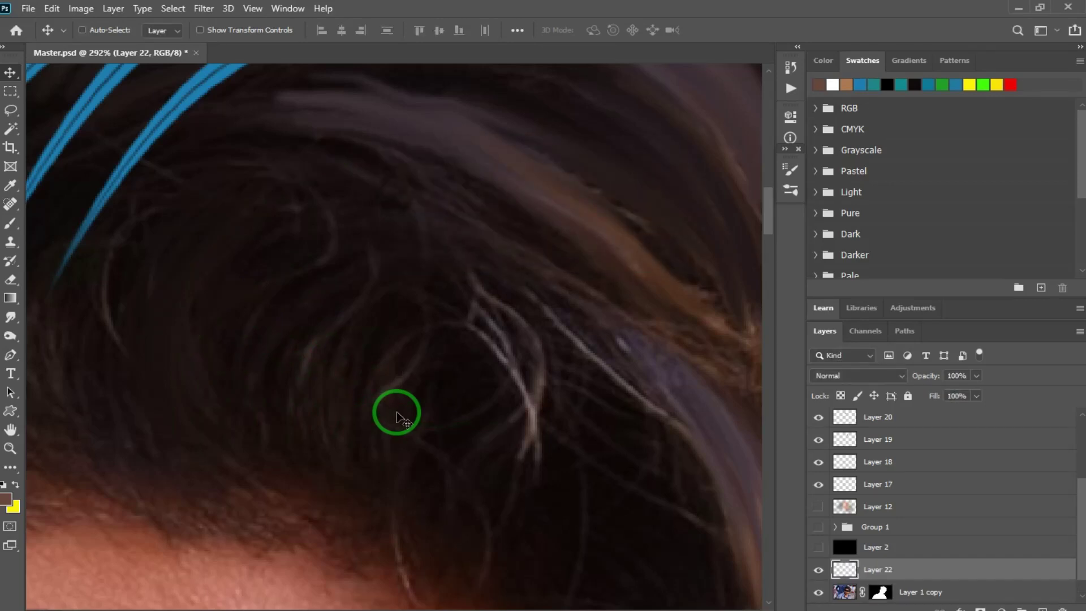
Draw two nested curved pen paths over the dark hair beside the last large blue strand, rising from the hairline
key("p")
left_click(169, 424)
left_click_drag(184, 273, 223, 210)
left_click(311, 172)
left_click(192, 436, "ctrl")
left_click_drag(219, 257, 269, 209)
left_click(320, 205)
Draw a third and fourth curved pen path inside the first two, following the same bend of the hair
left_click(222, 430)
left_click_drag(235, 273, 249, 255)
key("Escape")
left_click(247, 439)
left_click_drag(277, 274, 309, 229)
left_click(361, 215)
key("Escape")
Add three more curved pen paths close together on the inner side of the four existing ones
left_click(273, 412)
left_click_drag(293, 275, 318, 240)
left_click(366, 228)
key("Escape")
left_click(292, 417)
left_click_drag(299, 283, 359, 240)
left_click(388, 235)
key("Escape")
left_click(313, 410)
left_click_drag(320, 302, 371, 339)
left_click(400, 256)
key("Escape")
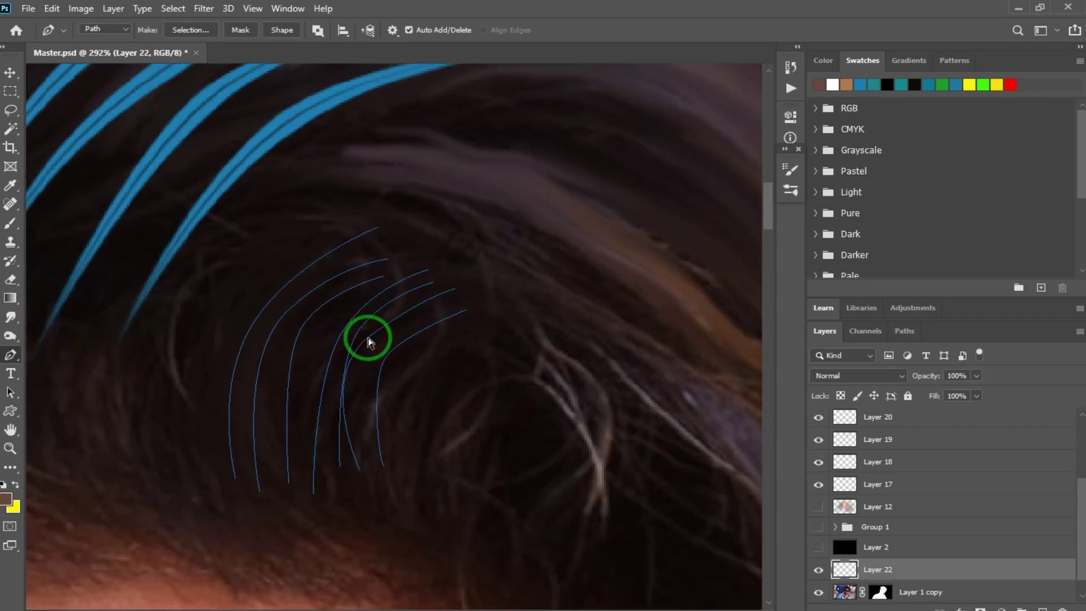
Undo the three crossing inner paths and the misplaced start of a replacement, keeping the first four paths
key("ctrl+z")
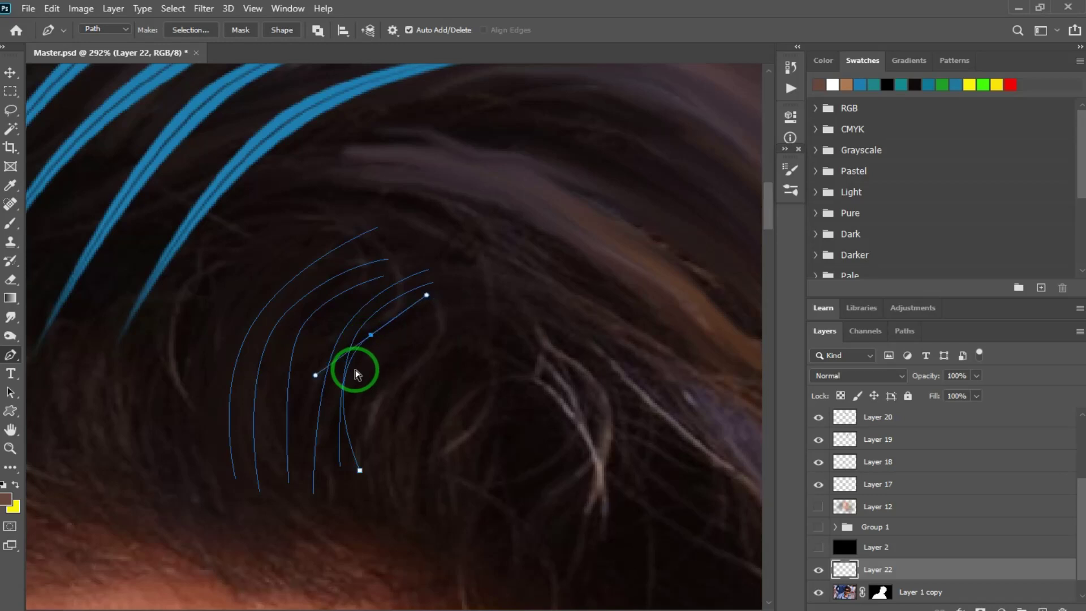
left_click_drag(347, 466, 319, 499)
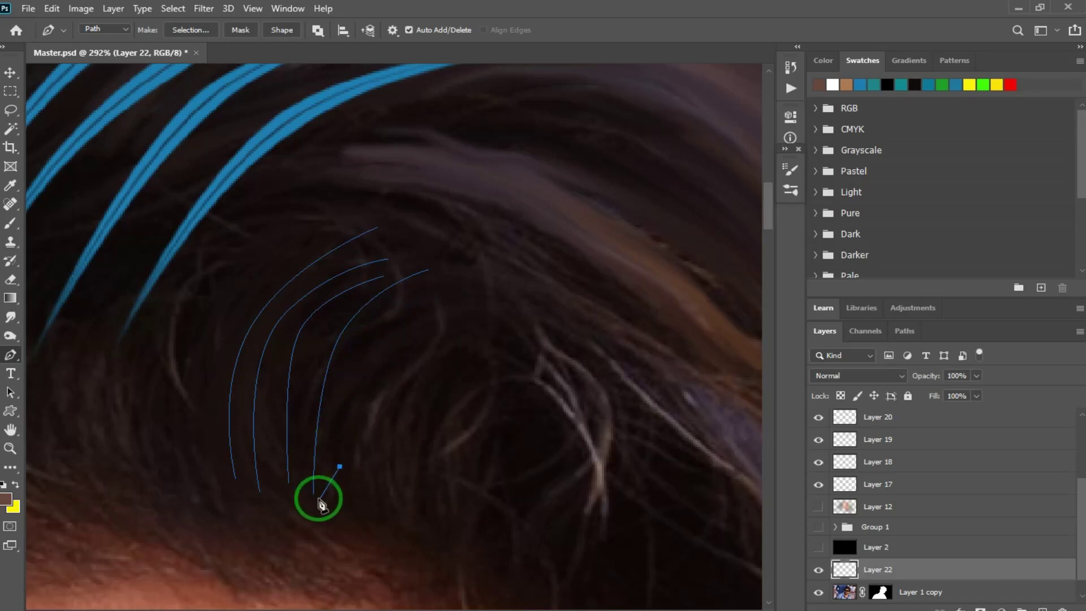
left_click(316, 494)
left_click_drag(373, 333, 405, 291)
key("ctrl+z")
key("ctrl+z")
key("ctrl+z")
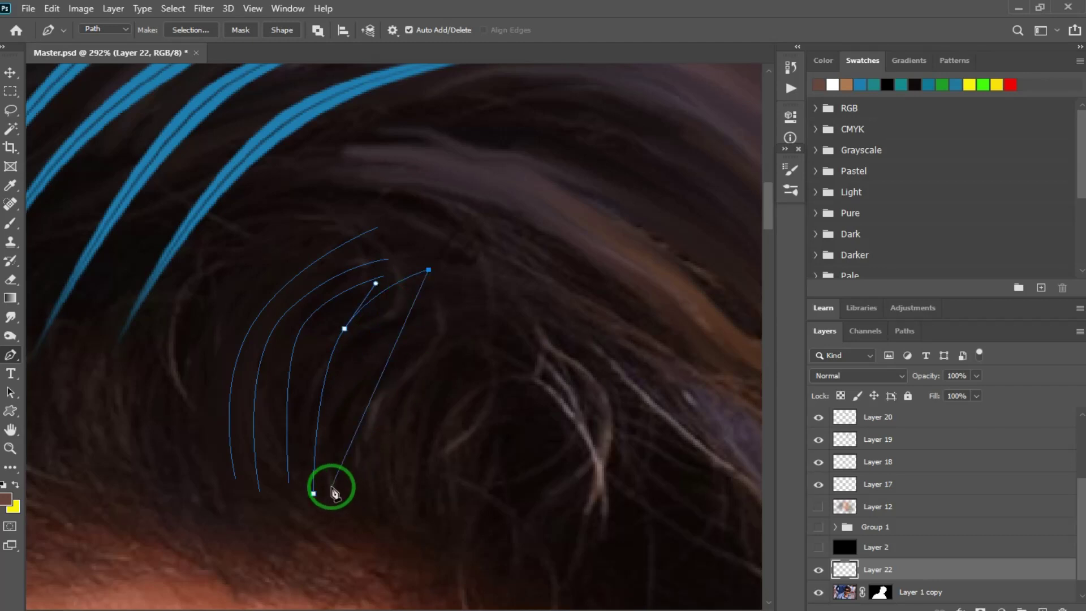
Draw a fifth and sixth curved pen path parallel to the fourth one, without crossing it
left_click_drag(376, 311, 435, 271)
left_click(459, 273)
key("Escape")
left_click(345, 478)
left_click_drag(389, 324, 436, 294)
left_click(469, 284)
key("Escape")
Draw two shorter curved pen paths on the inner side to complete the set of eight
left_click(361, 470)
left_click_drag(396, 350, 453, 323)
left_click(477, 311)
key("Escape")
left_click(389, 457)
left_click(481, 326)
key("Escape")
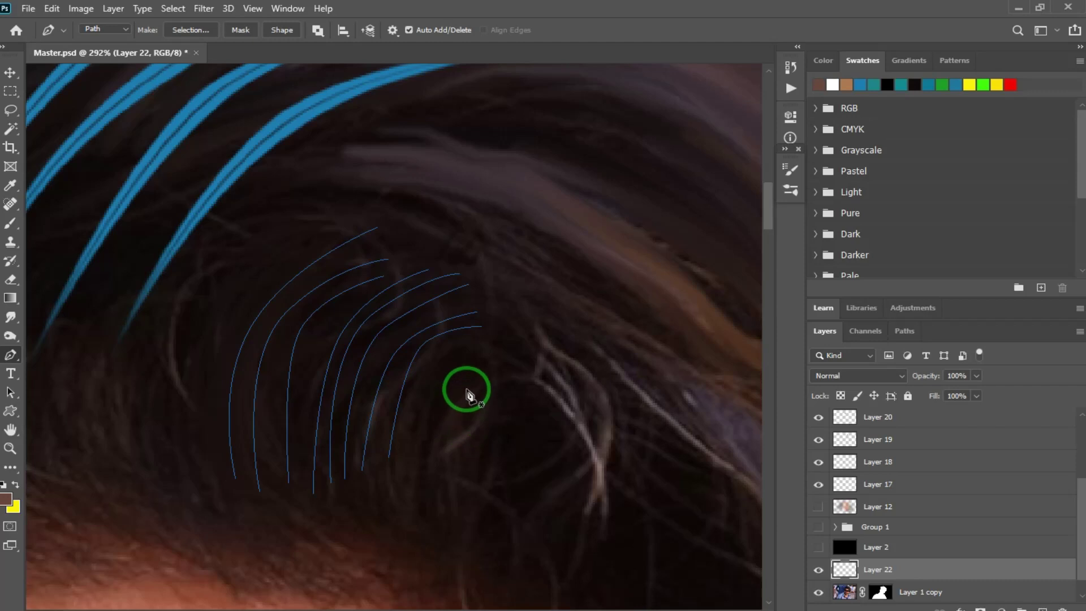
Choose the 11 px Triangle - Dots brush for the Brush tool
key("b")
right_click(467, 379)
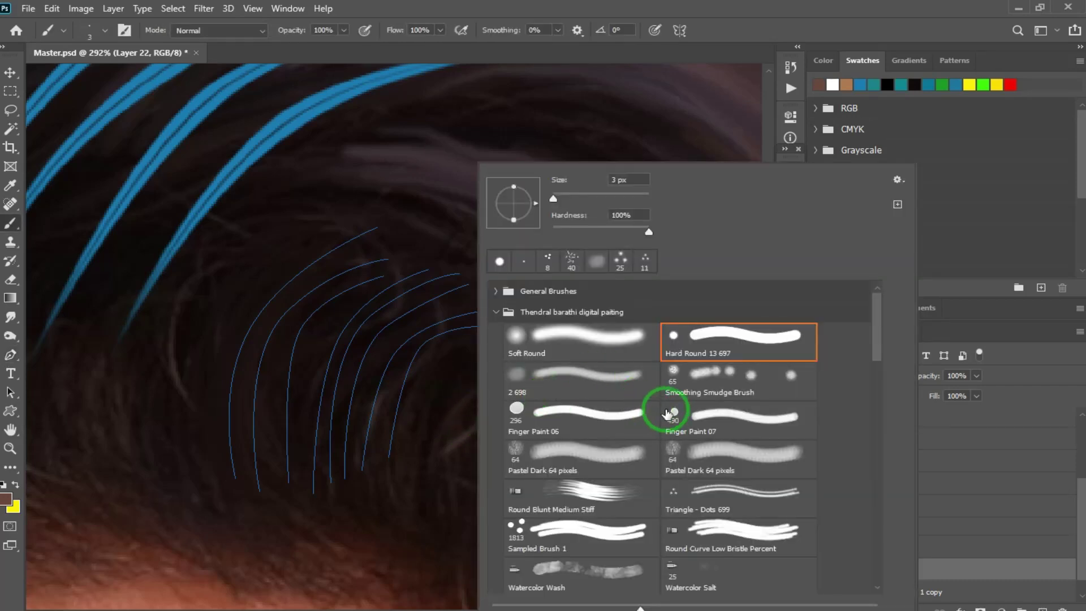
scroll(662, 412, "down", 5)
left_click_drag(876, 346, 883, 502)
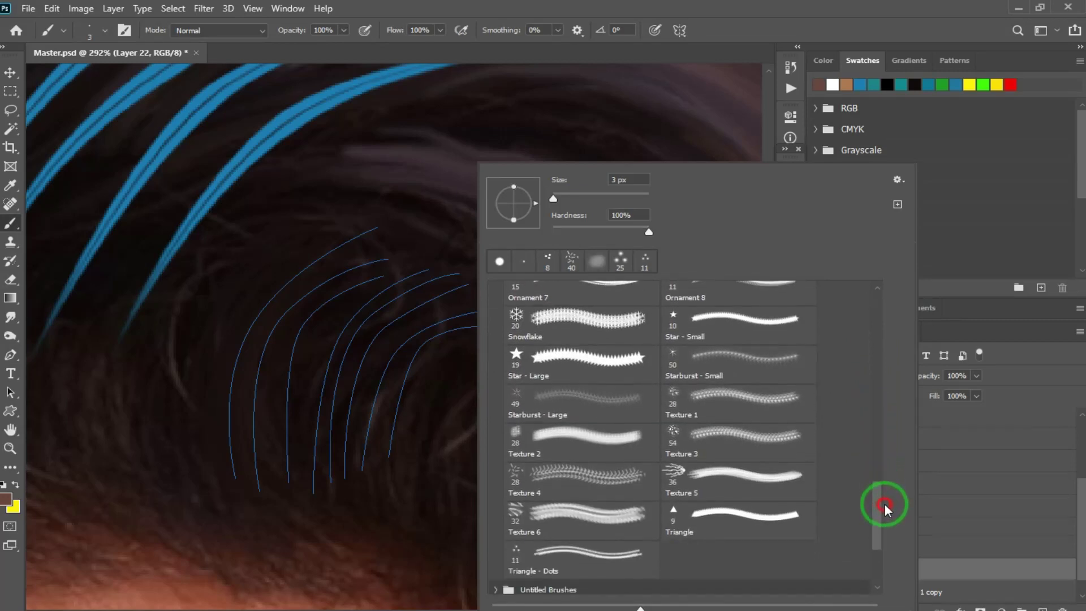
left_click(570, 554)
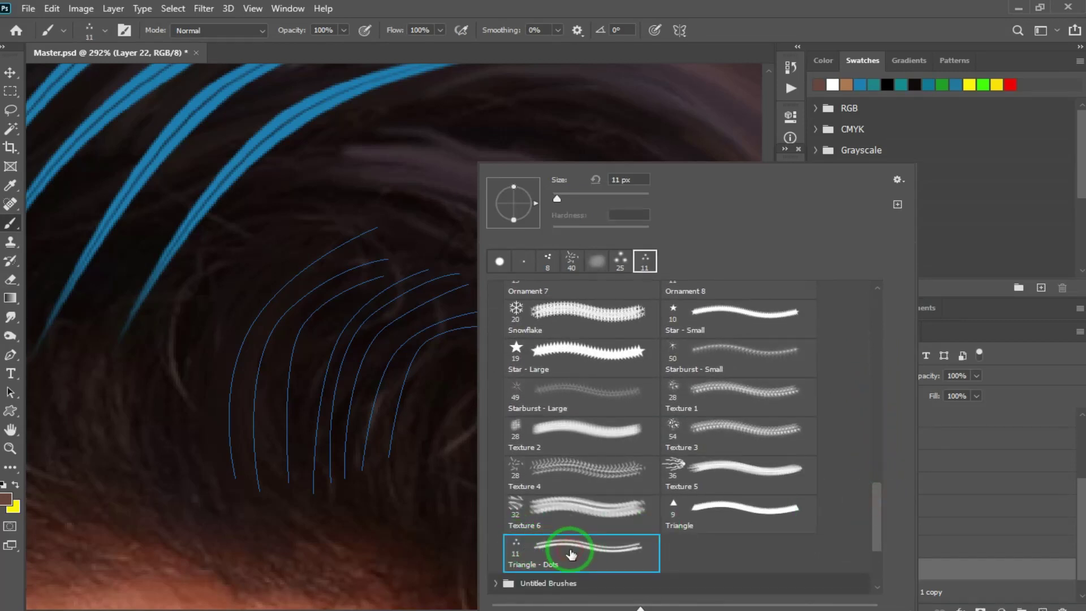
key("Return")
Paint three short test strokes beside the paths with the Triangle - Dots brush and undo them
left_click_drag(433, 416, 489, 367)
mouse_move(475, 464)
left_mouse_down()
mouse_move(490, 417)
mouse_move(570, 346)
left_mouse_up()
left_click_drag(529, 460, 571, 391)
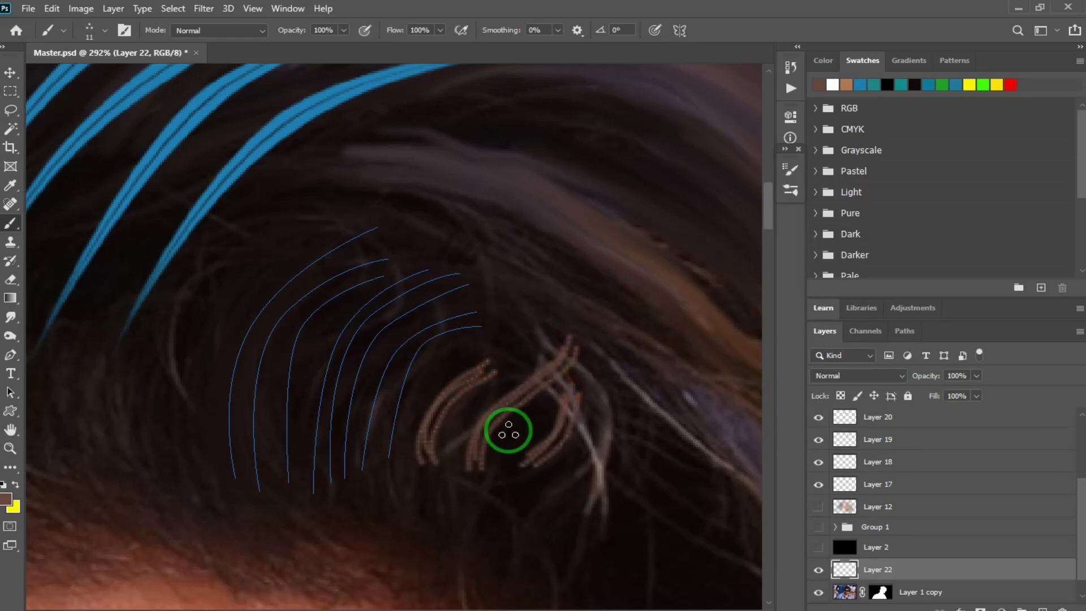
key("ctrl+z")
key("ctrl+z")
key("ctrl+z")
key("ctrl+z")
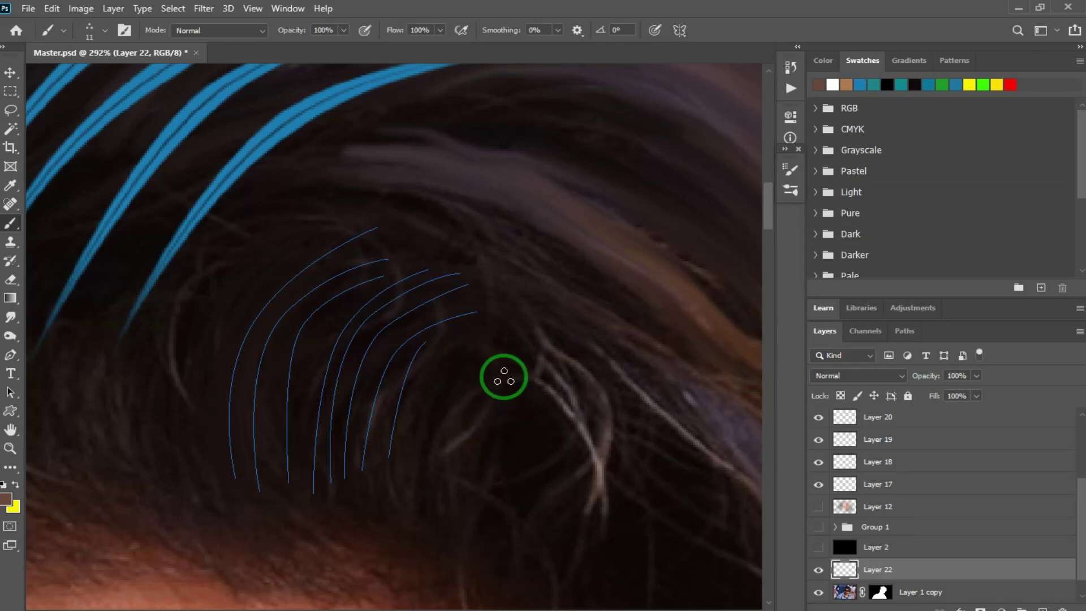
Set the brush tip's spacing to 1% and enable Shape Dynamics with a size control for tapered strokes
key("F5")
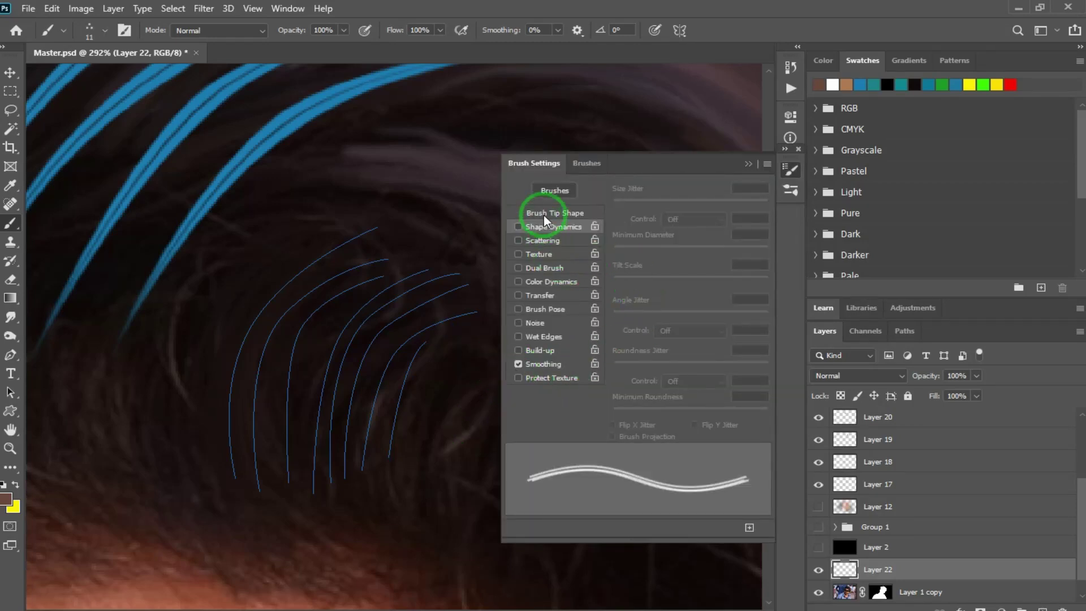
left_click(542, 213)
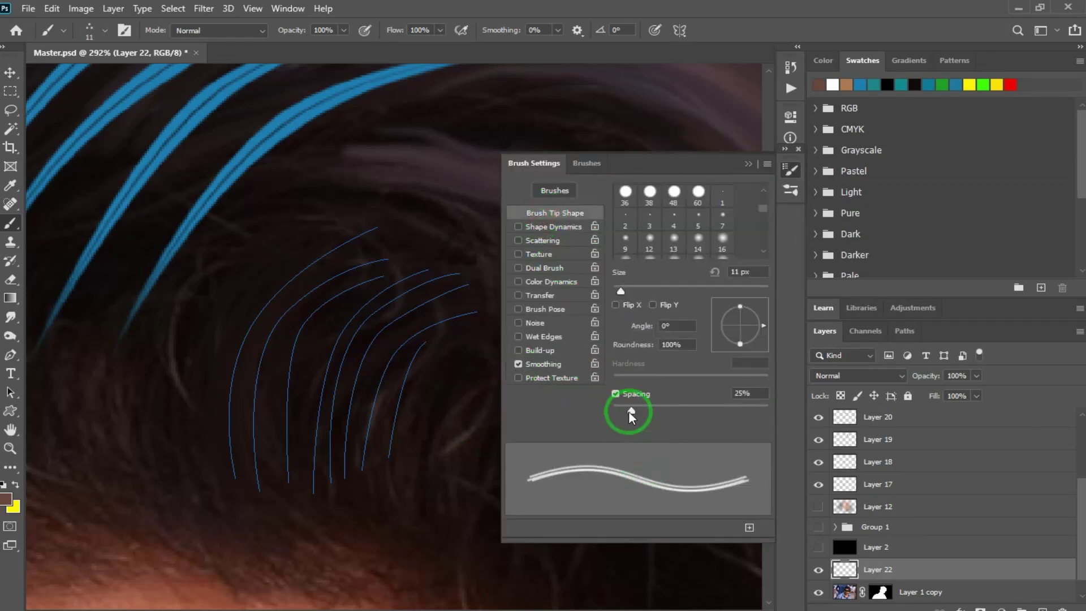
left_click_drag(630, 411, 615, 411)
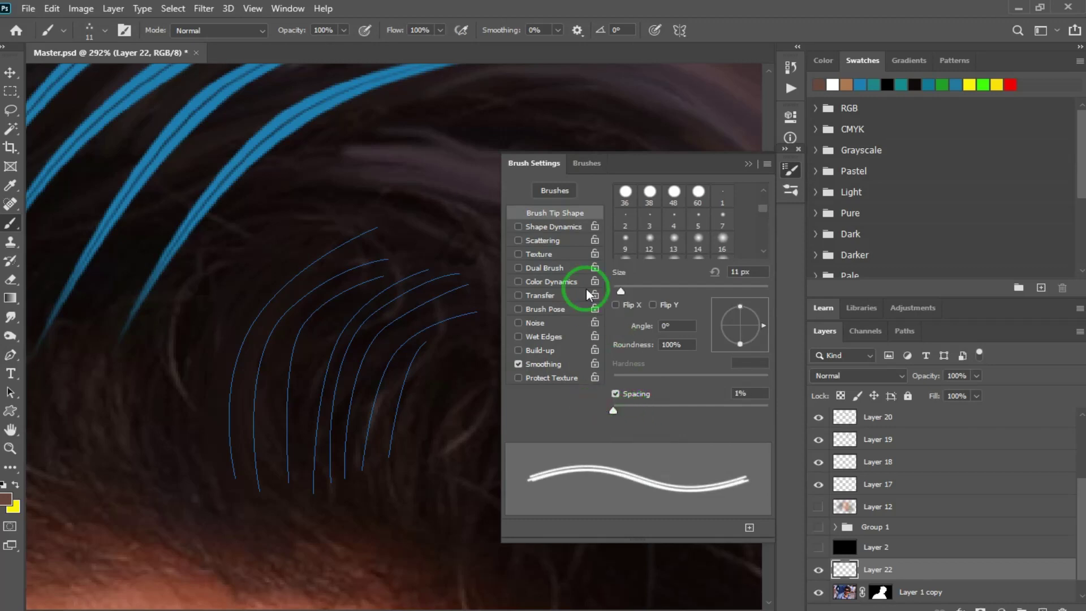
left_click(563, 227)
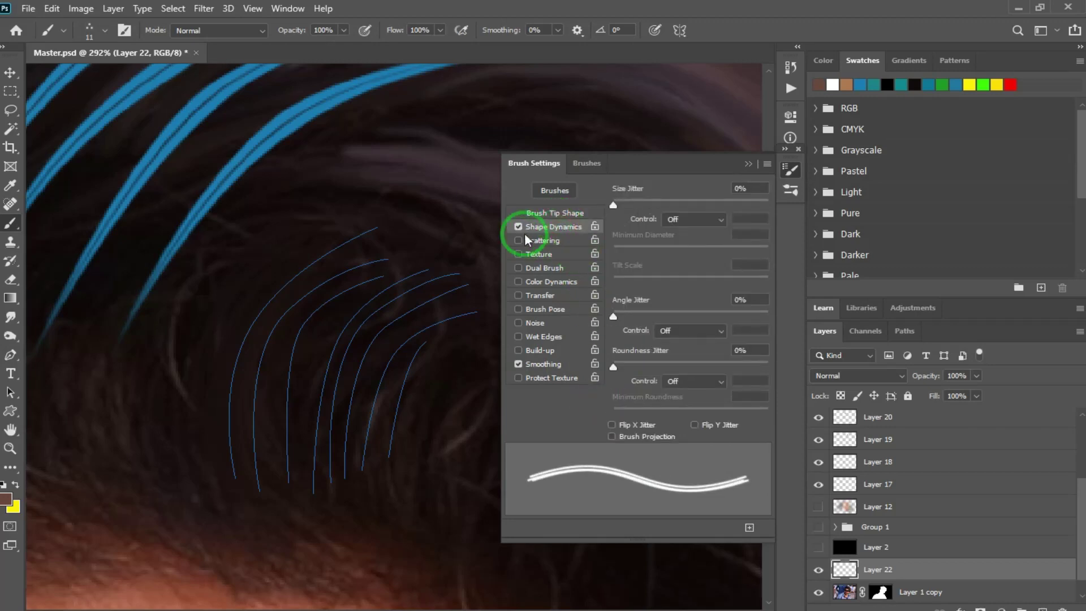
left_click(686, 218)
left_click(702, 260)
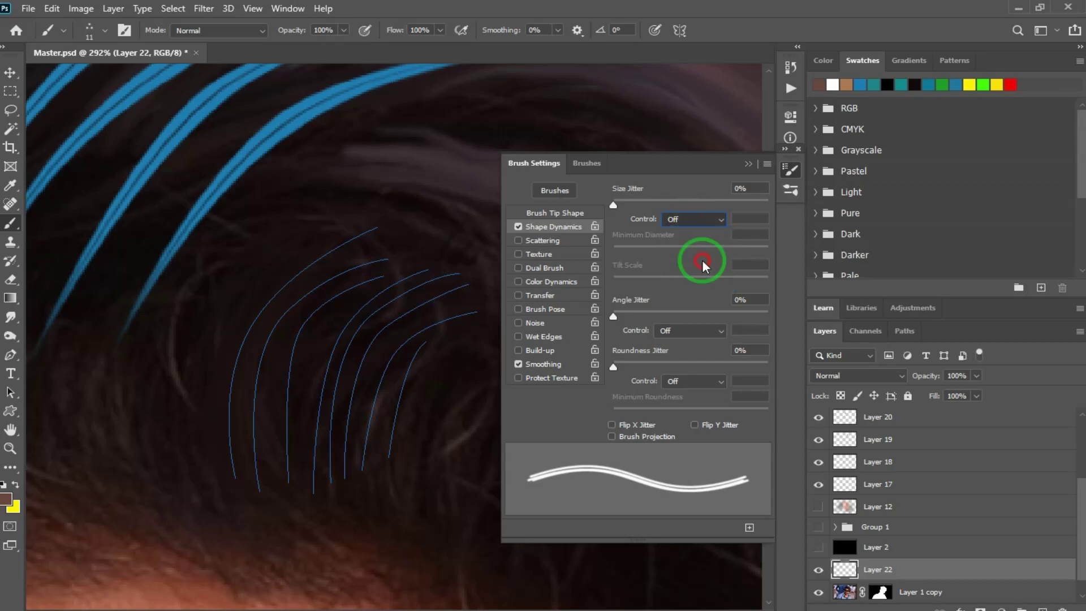
left_click(747, 163)
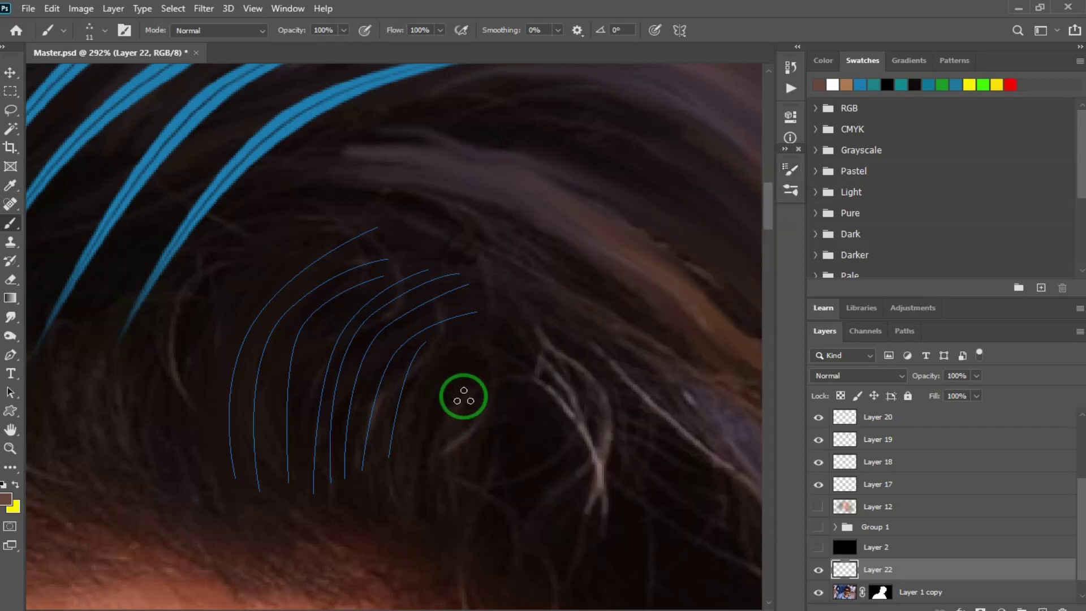
Stroke the eight curved paths on Layer 22 with the brush and delete the paths
key("p")
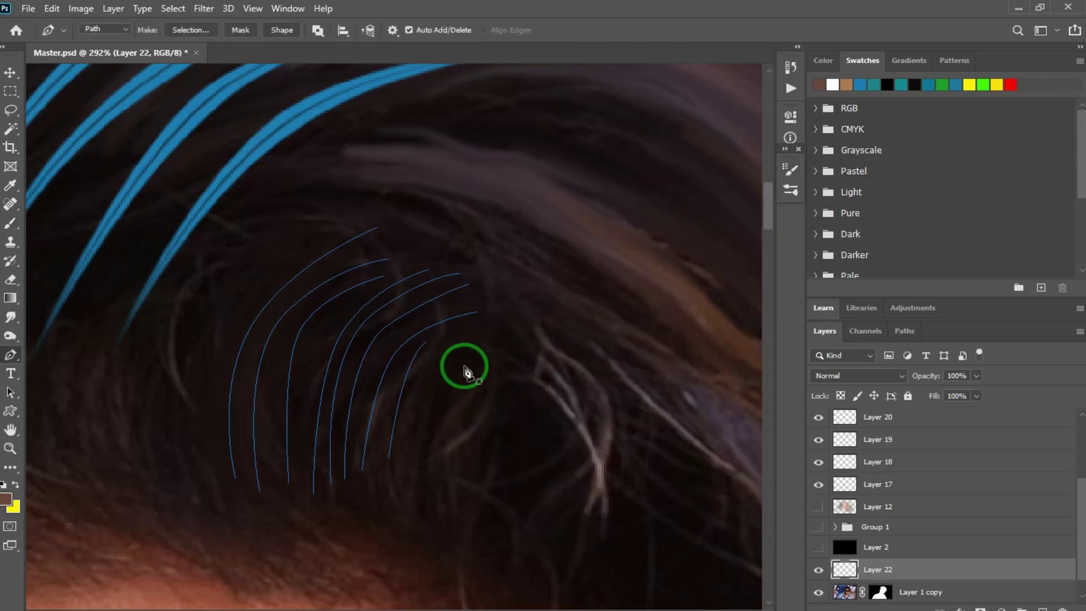
right_click(464, 365)
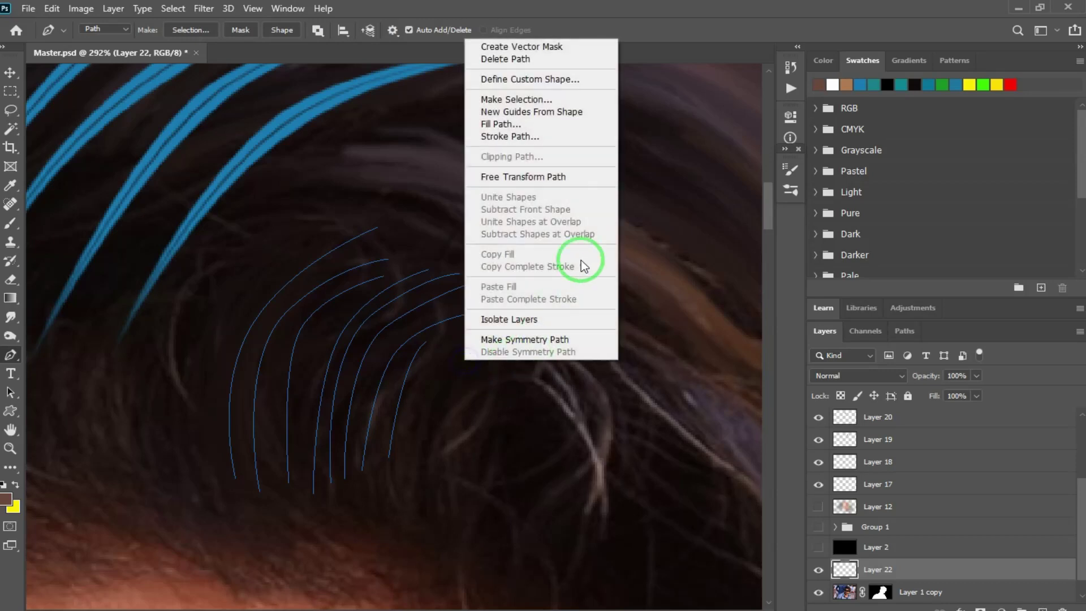
left_click(524, 143)
left_click(698, 236)
right_click(480, 381)
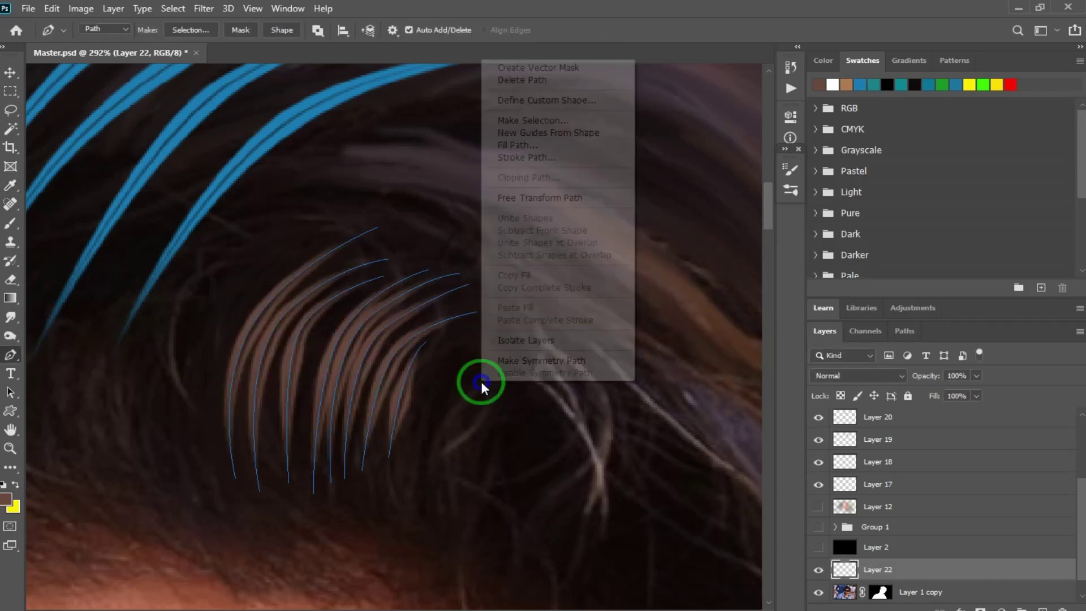
left_click(534, 81)
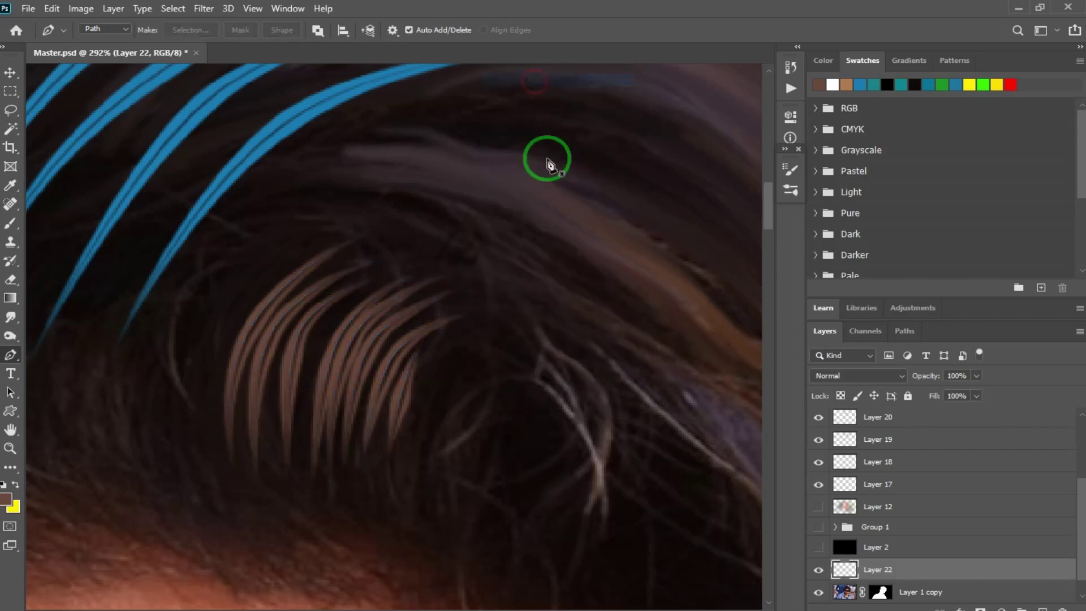
Examine the new brown strands together with the blue strand groups across the whole hairline
key("z")
left_click_drag(399, 393, 339, 350)
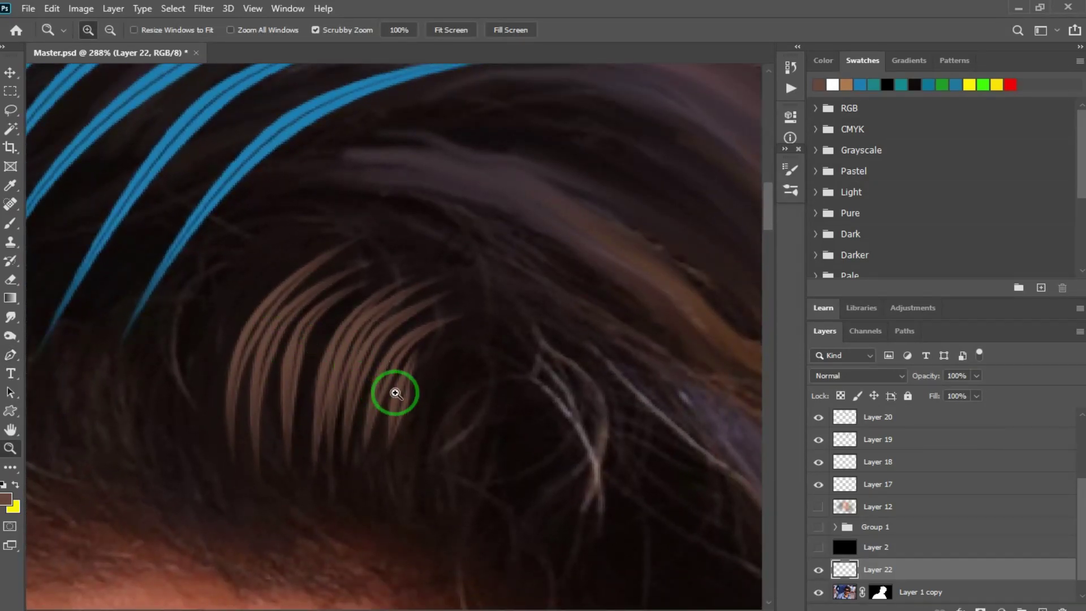
left_click_drag(396, 391, 311, 358)
left_click_drag(381, 383, 429, 439)
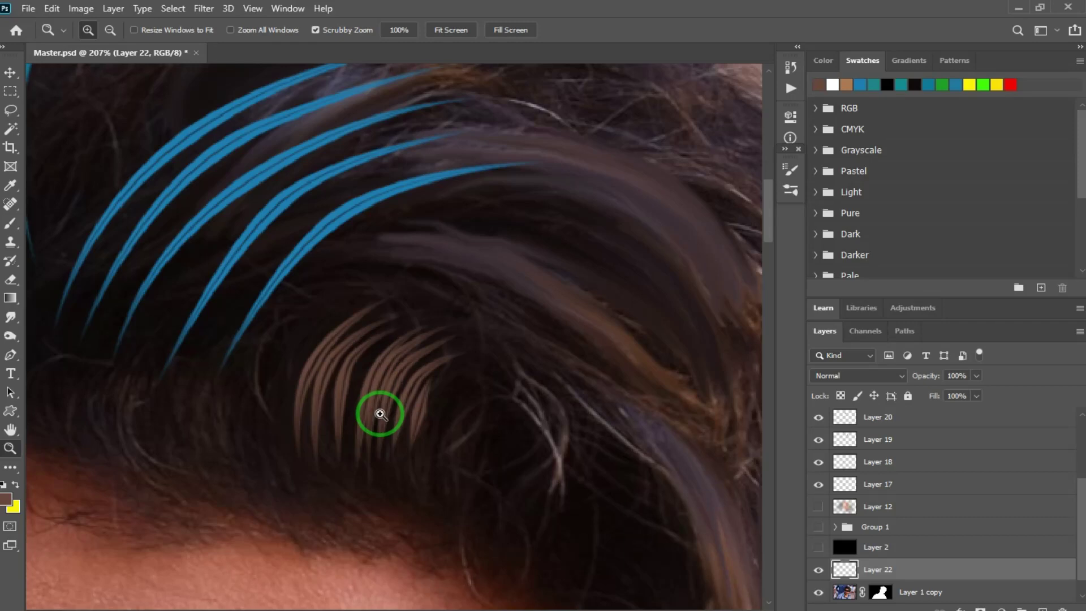
left_click_drag(317, 375, 526, 405)
left_click_drag(348, 393, 385, 411)
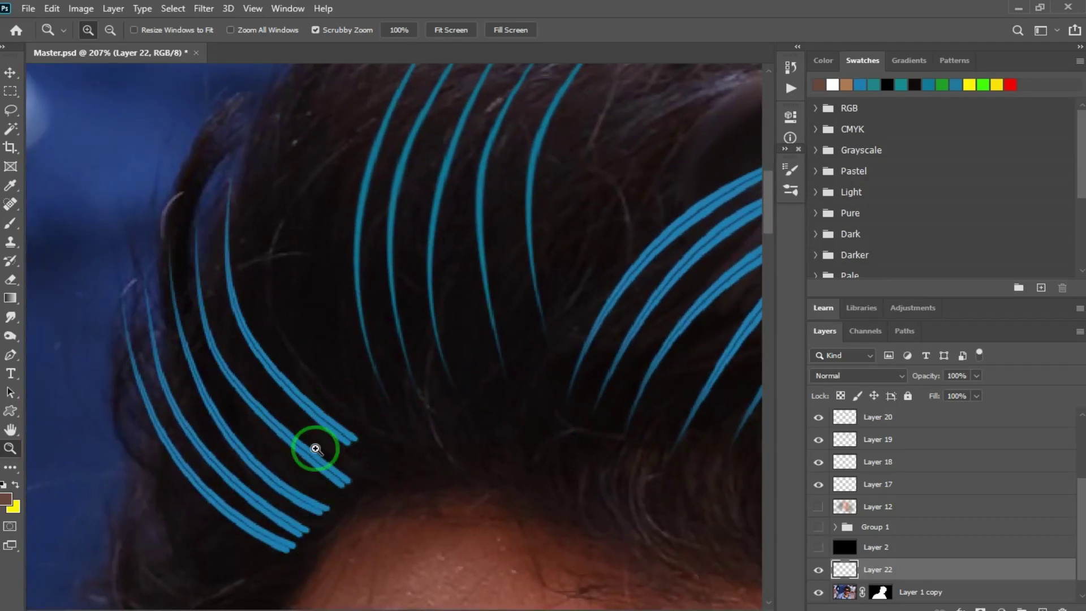
left_click_drag(690, 503, 261, 321)
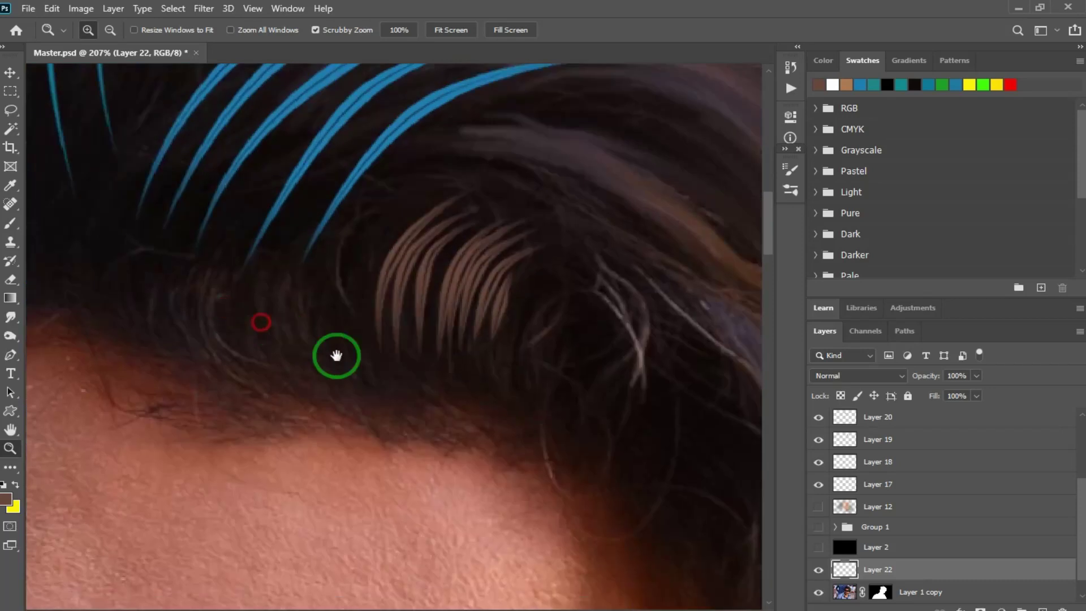
Undo back past the path deletion, the brown strokes and the last-drawn curve so the seven earlier paths on Layer 22 return
left_click_drag(468, 412, 334, 388)
key("ctrl+z")
key("ctrl+z")
key("ctrl+z")
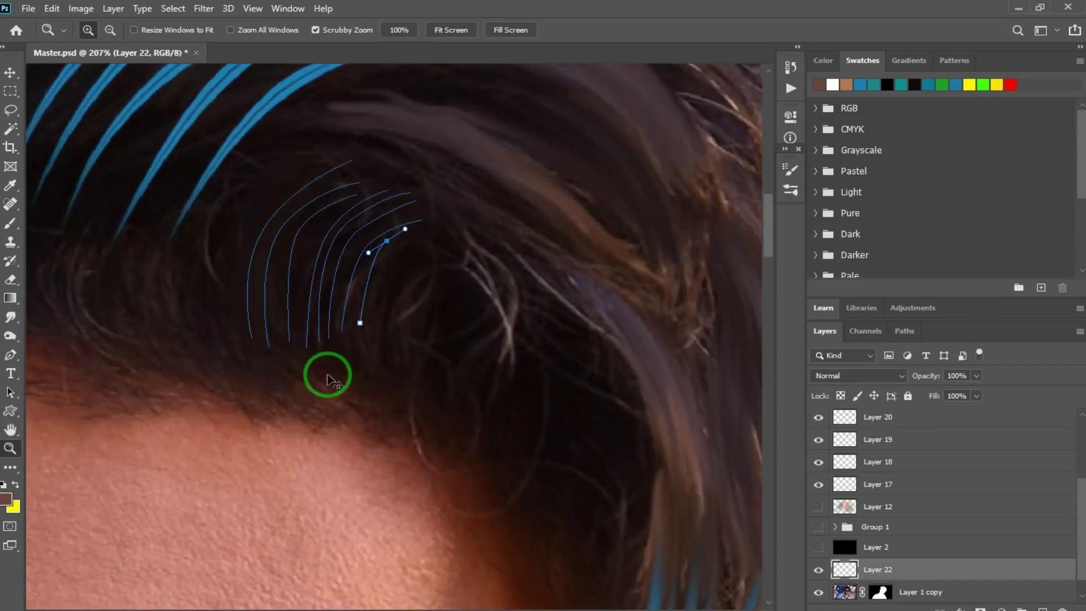
key("ctrl+z")
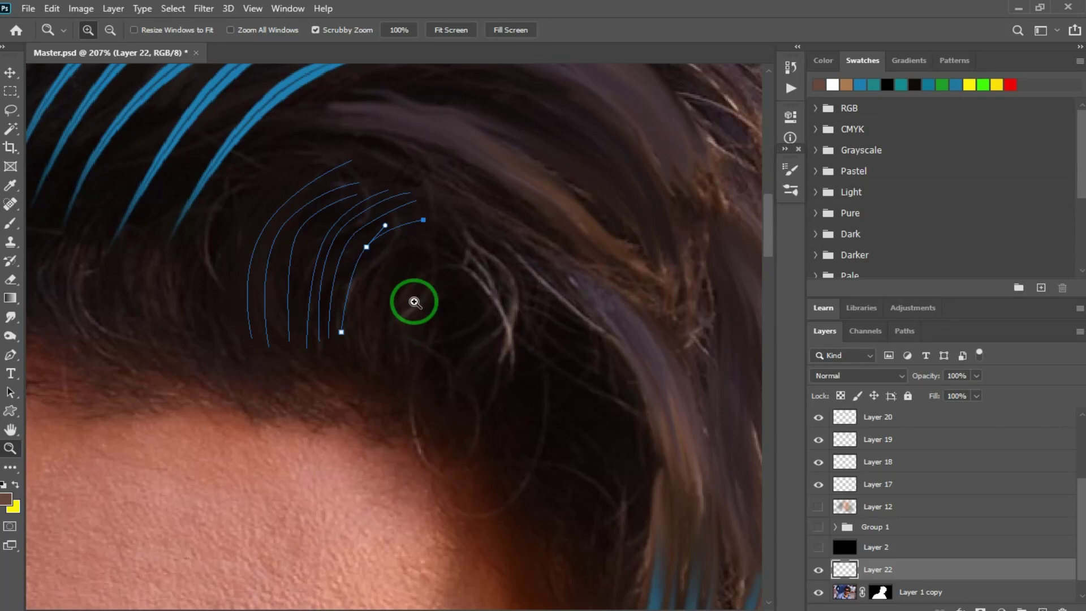
Switch from the Triangle - Dots brush to the Hard Round brush
key("p")
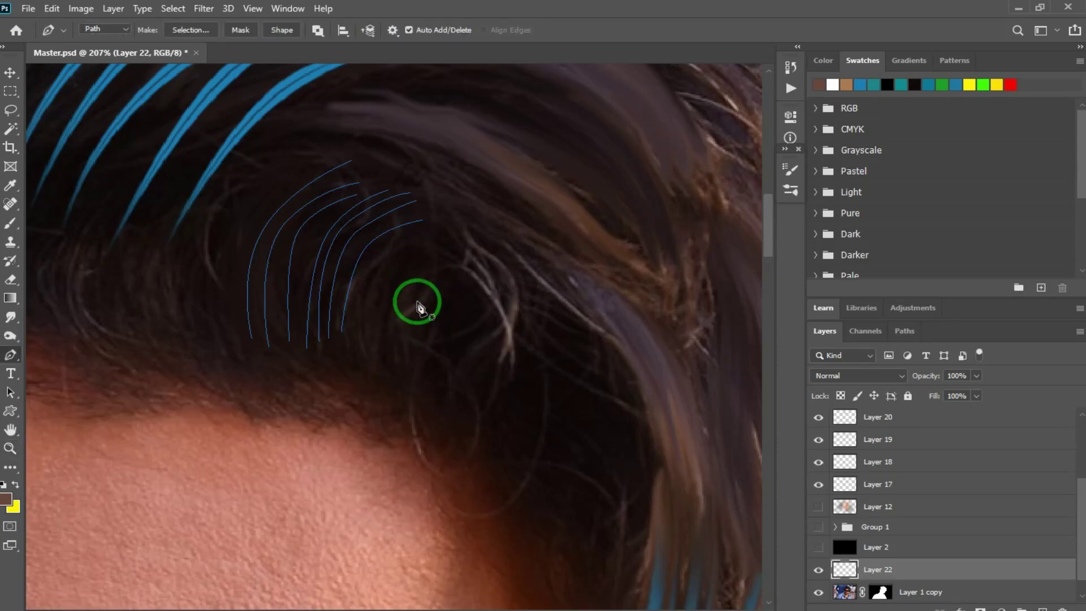
key("b")
right_click(438, 295)
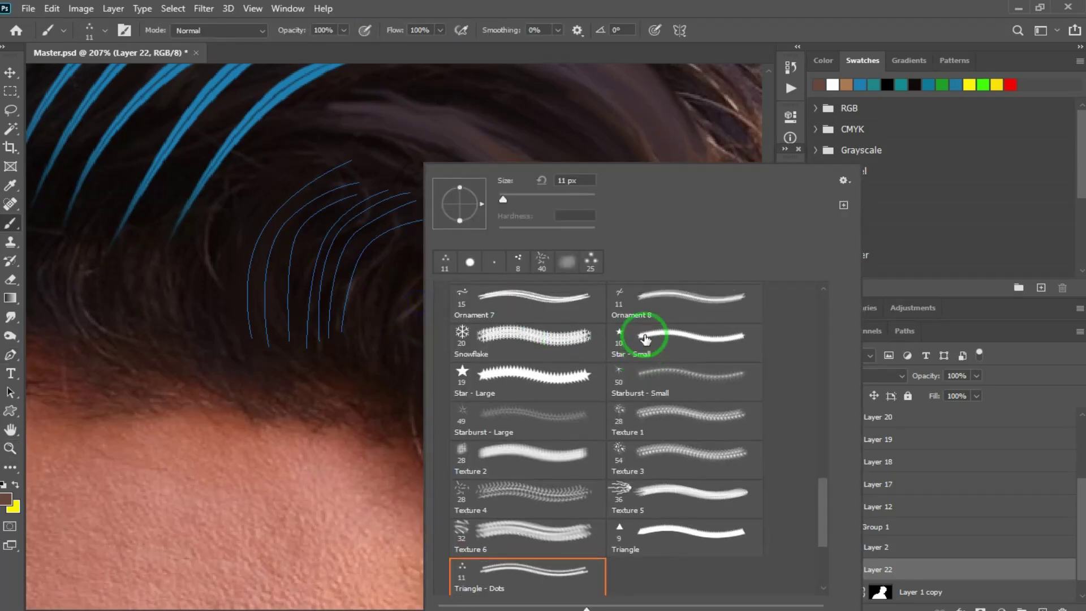
left_click(470, 262)
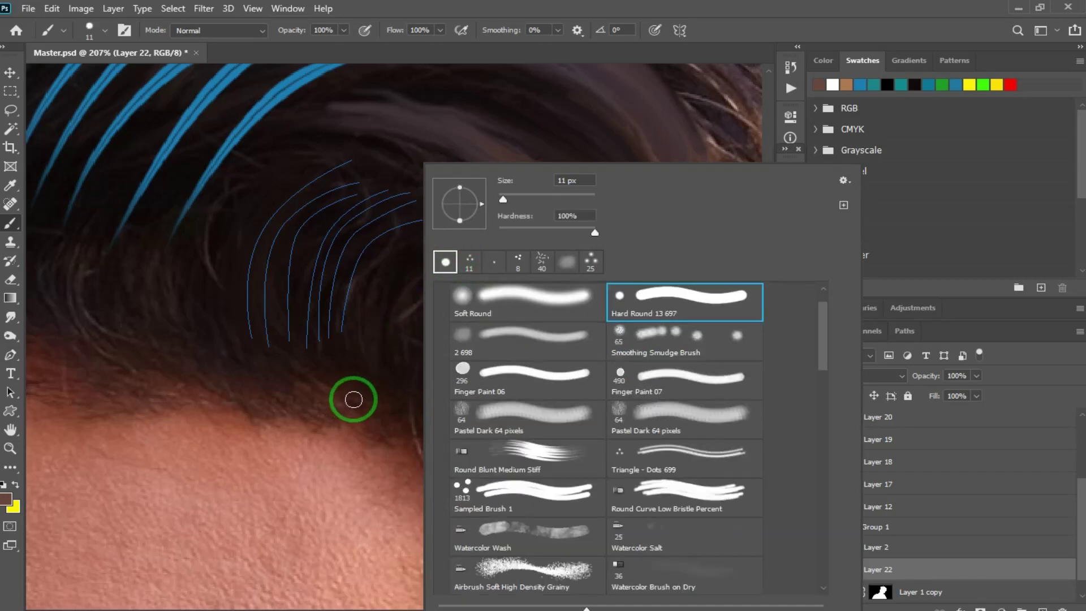
Reduce the brush size to 4 px, painting test strokes beside the paths and undoing each one
mouse_move(354, 393)
left_mouse_down()
mouse_move(406, 287)
mouse_move(460, 255)
left_mouse_up()
key("ctrl+z")
key("bracketleft")
key("bracketleft")
key("bracketleft")
key("bracketleft")
key("bracketleft")
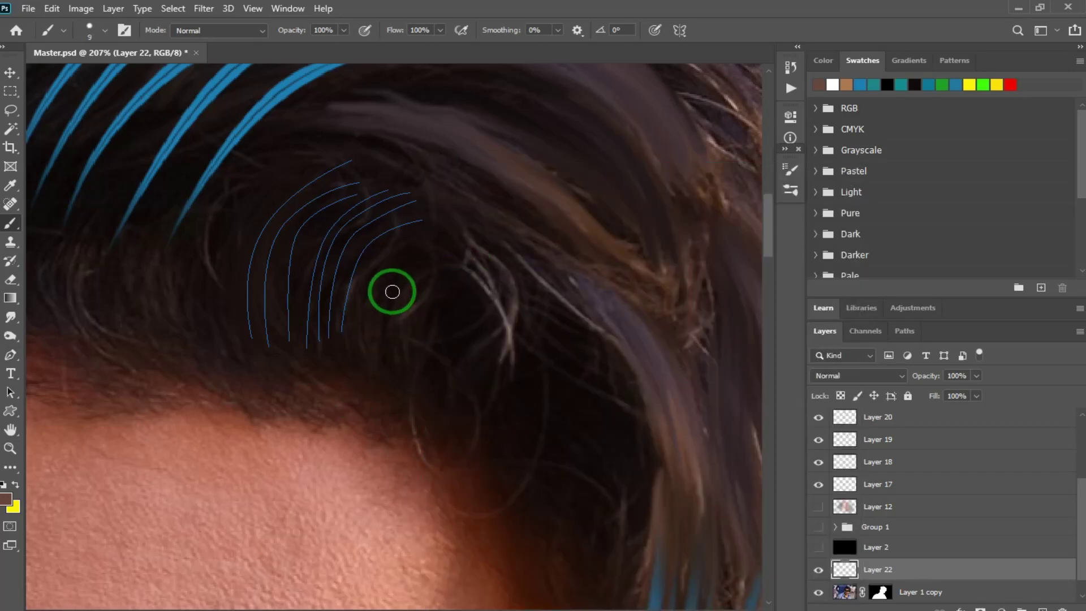
mouse_move(365, 343)
left_mouse_down()
mouse_move(362, 306)
mouse_move(464, 216)
left_mouse_up()
key("ctrl+z")
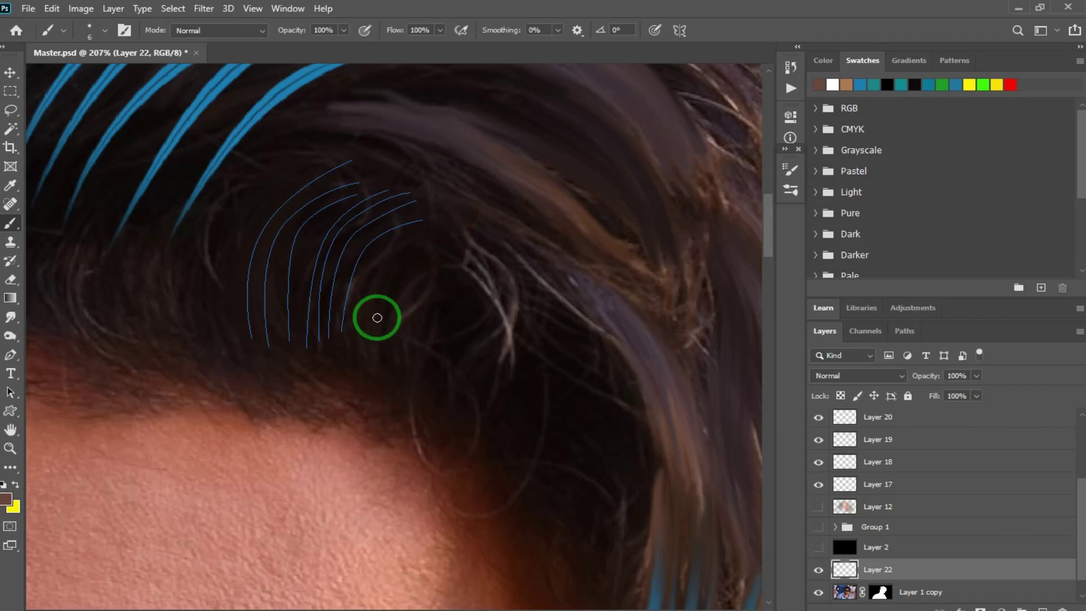
key("bracketleft")
mouse_move(371, 332)
left_mouse_down()
mouse_move(402, 261)
mouse_move(430, 238)
left_mouse_up()
key("ctrl+z")
Set the foreground color to bright blue #1ab2d8, and paint one test stroke beside the paths and undo it
left_click(5, 499)
left_click(887, 193)
left_click(849, 157)
left_click(856, 136)
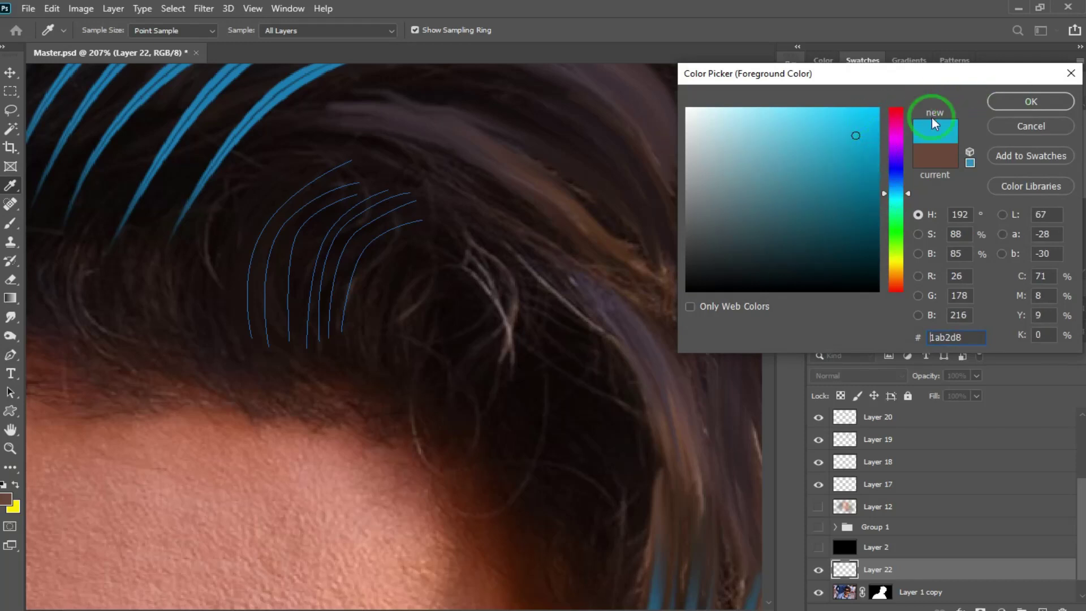
left_click(1034, 100)
left_click_drag(384, 331, 486, 212)
key("ctrl+z")
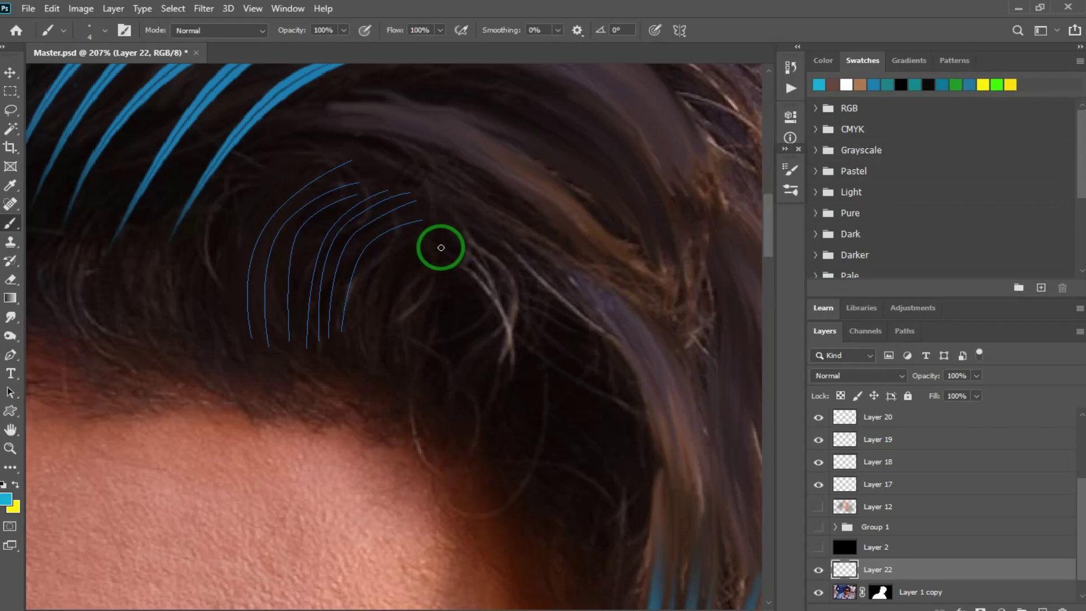
Enable Shape Dynamics for the brush and set the size control to Fade
key("F5")
left_click(536, 227)
left_click(693, 219)
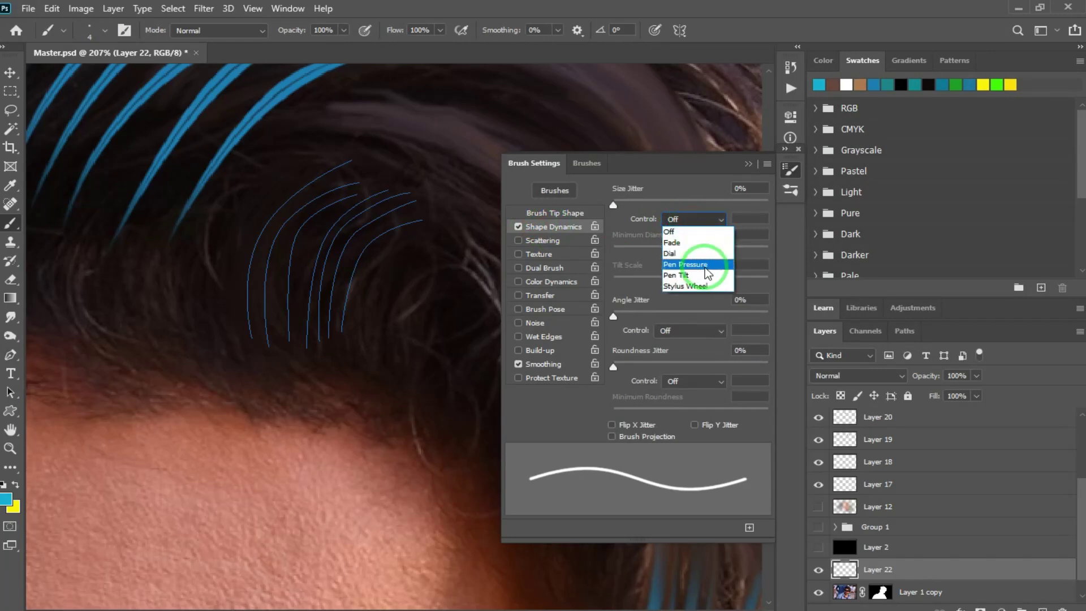
left_click(673, 243)
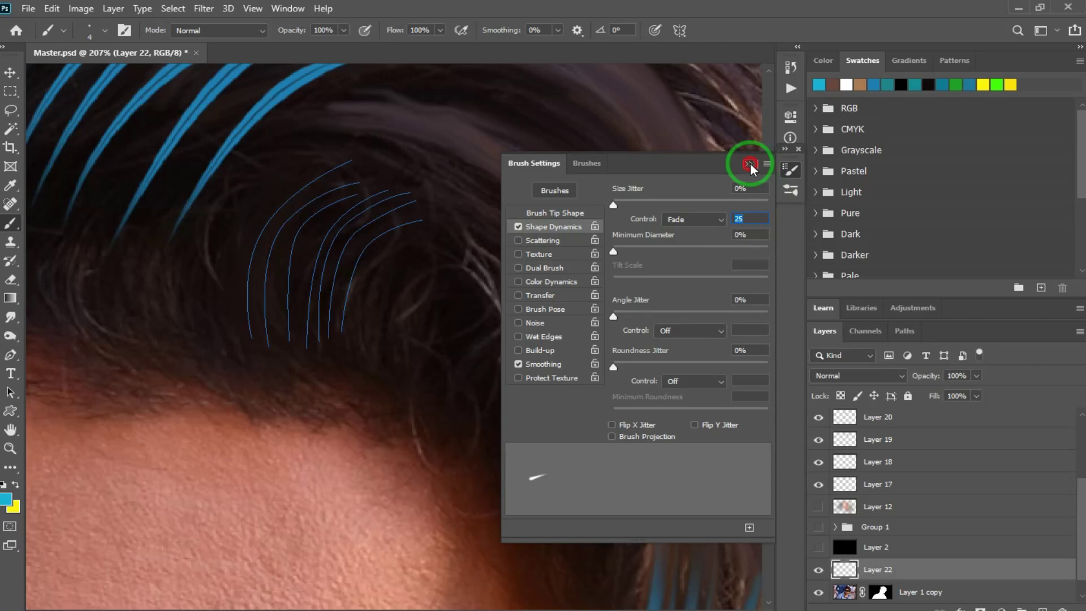
left_click(749, 163)
Try stroking the seven paths with the brush using Simulate Pressure and deleting the paths, and undo both
key("p")
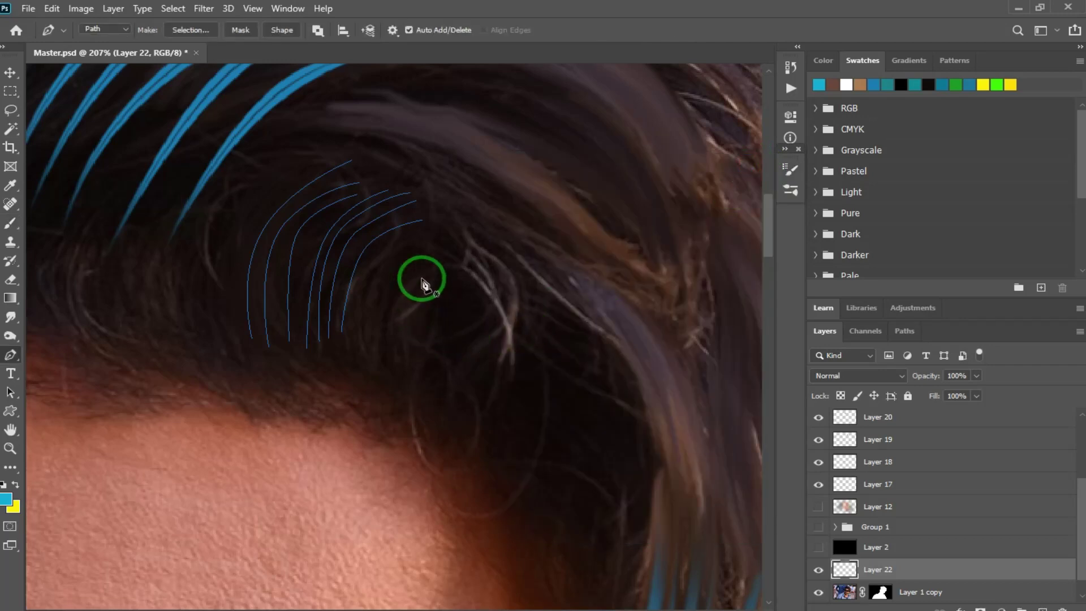
right_click(423, 279)
left_click(492, 376)
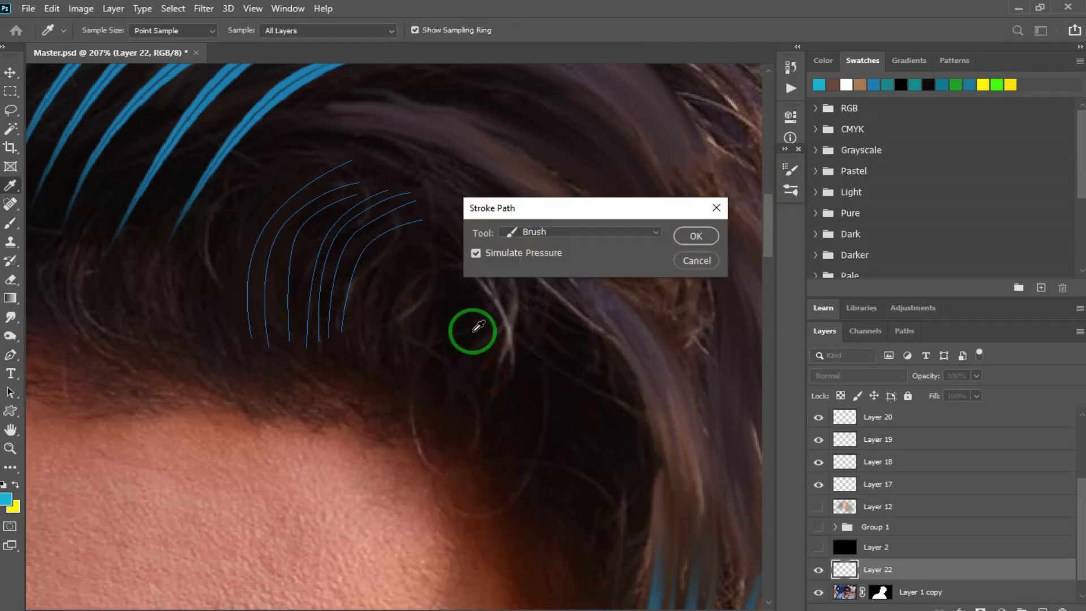
left_click(696, 235)
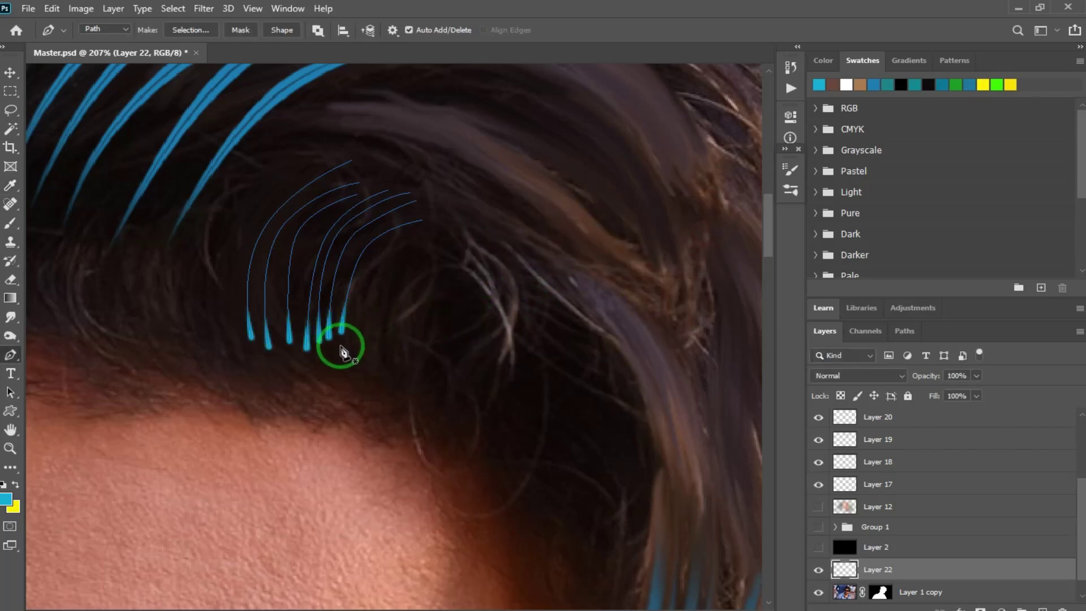
right_click(363, 327)
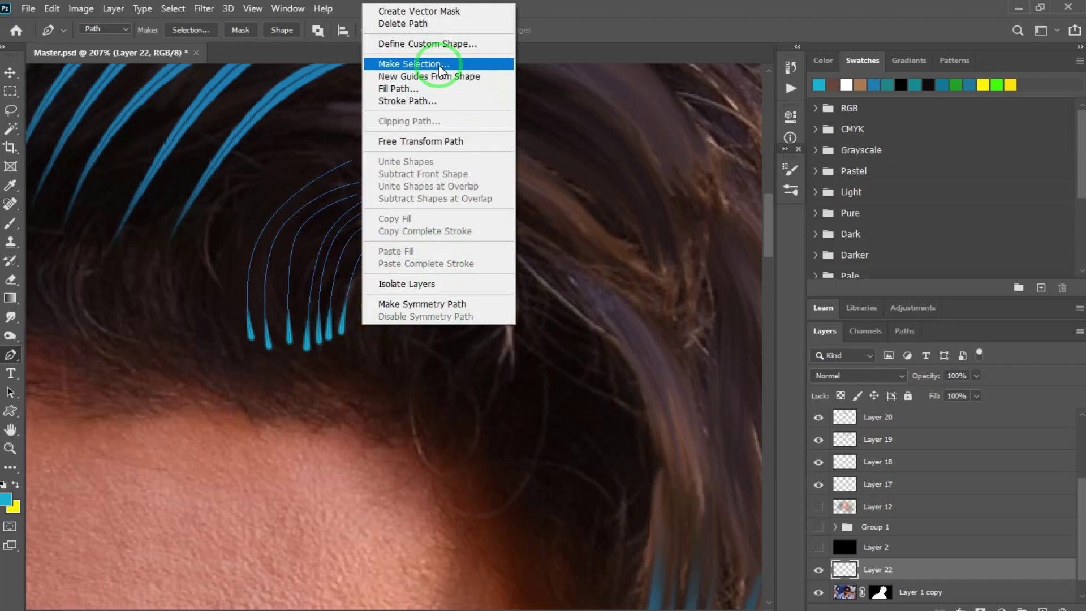
left_click(398, 23)
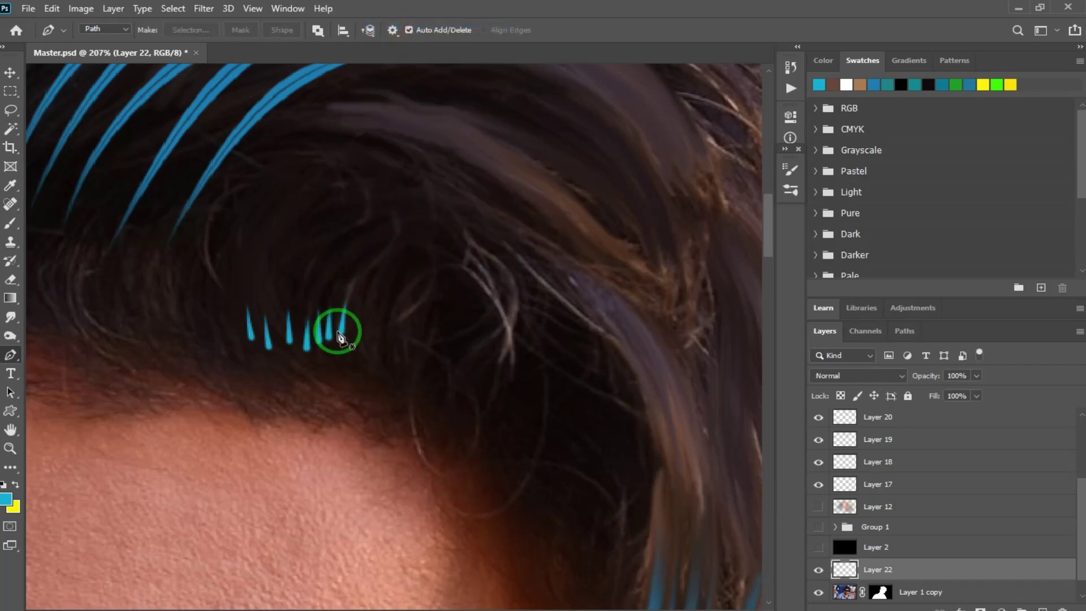
key("ctrl+z")
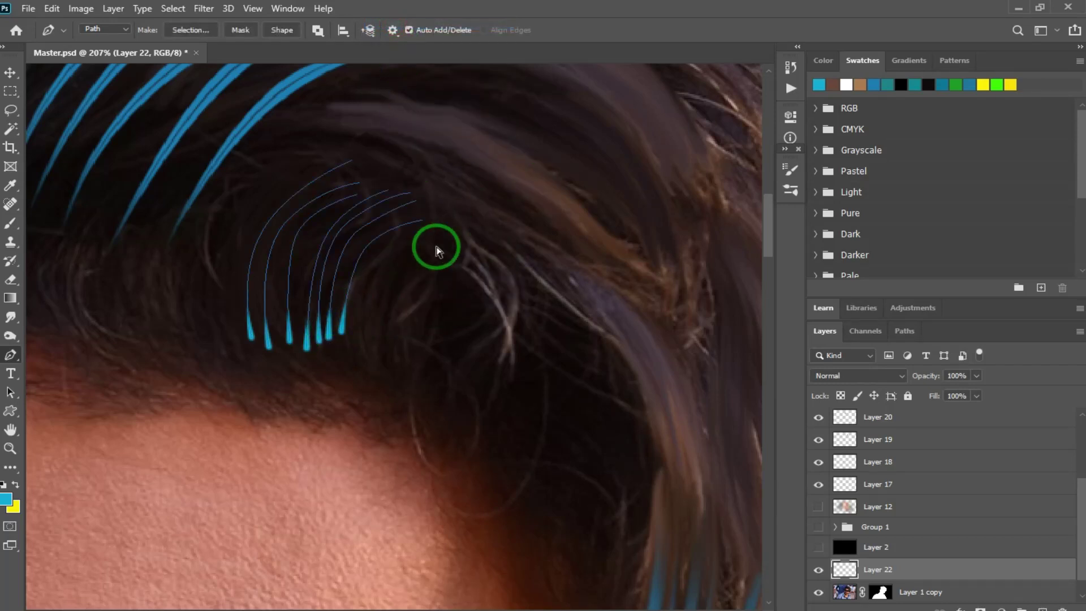
key("ctrl+z")
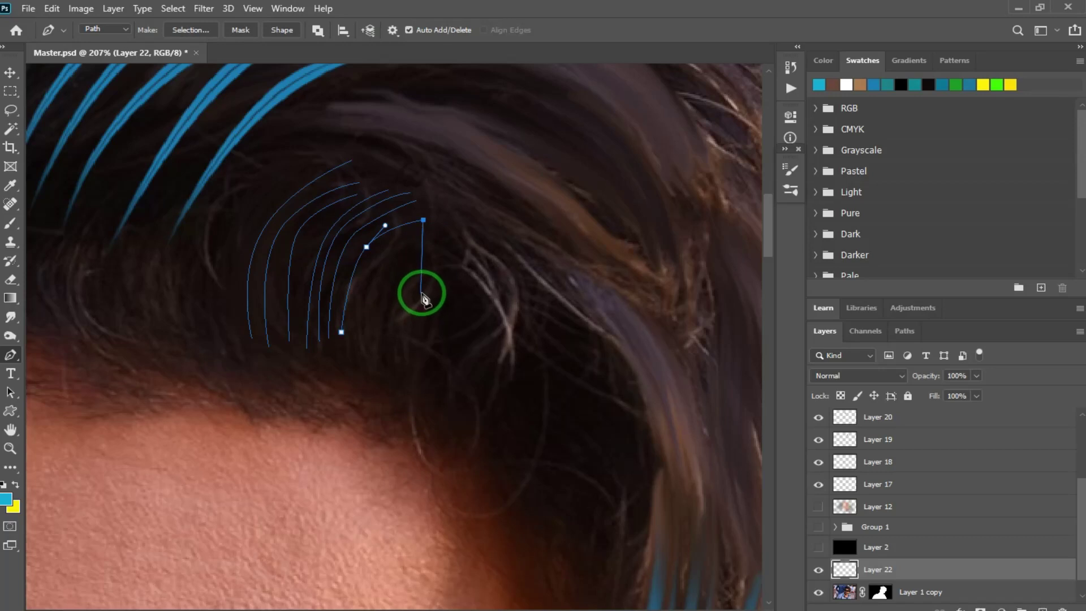
Try brush size fade lengths of 300 and 20 and compare their stroke previews
key("b")
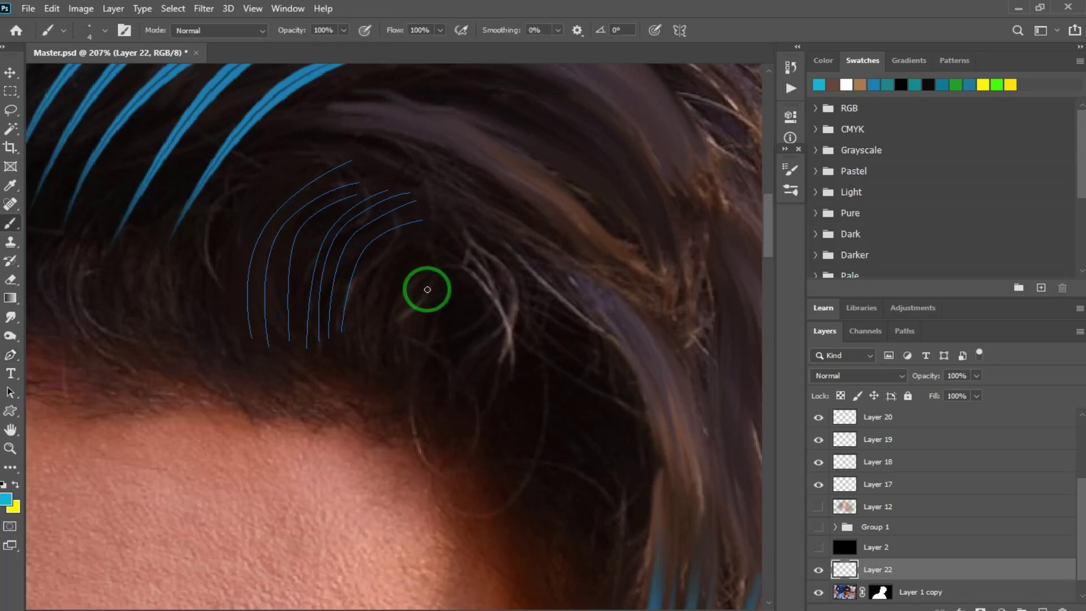
key("F5")
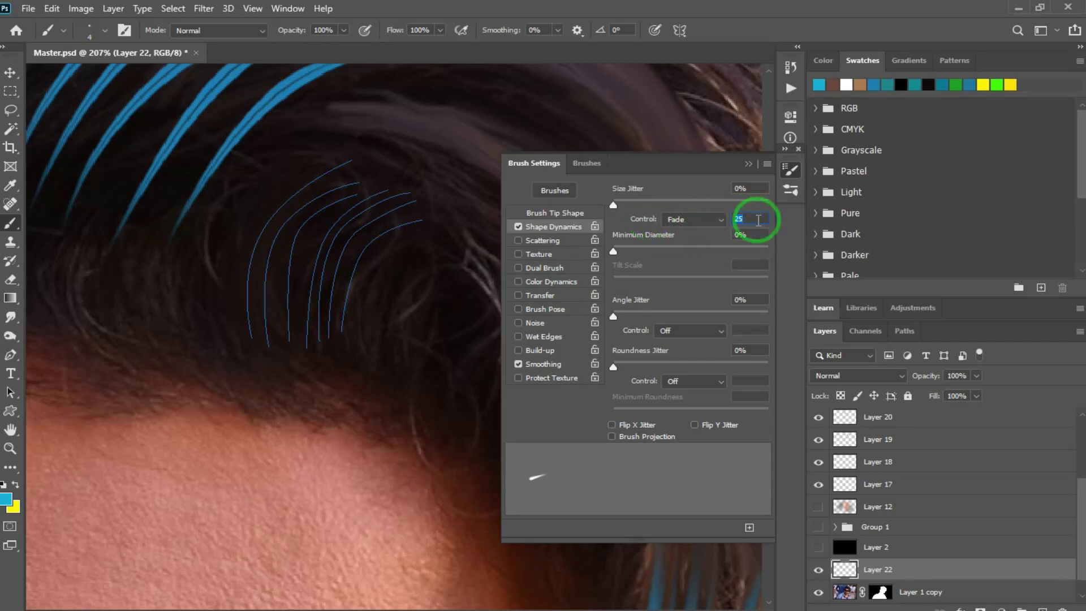
left_click(722, 217)
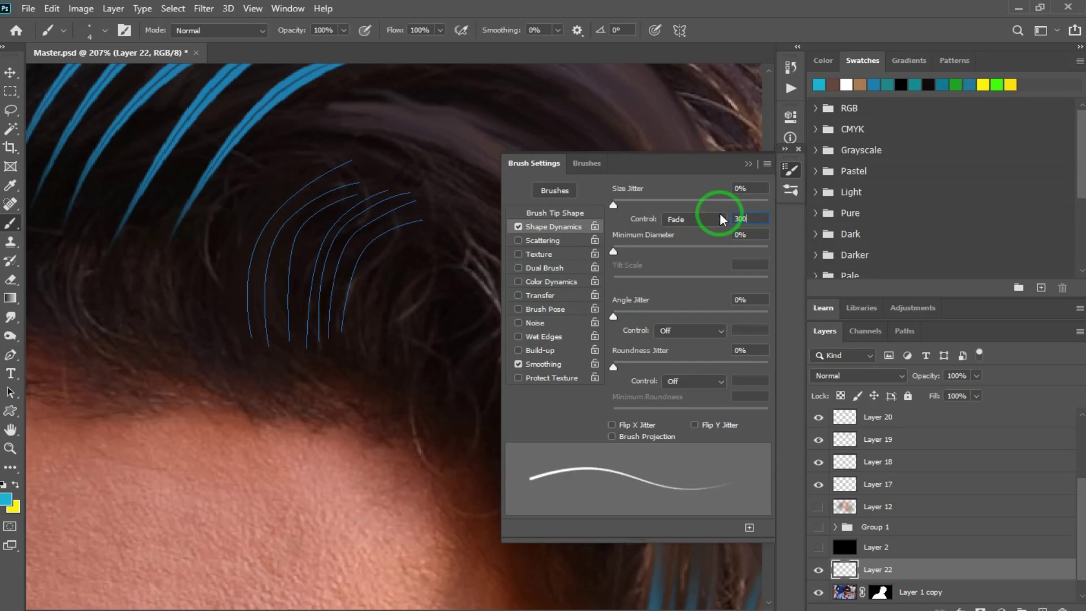
key("Return")
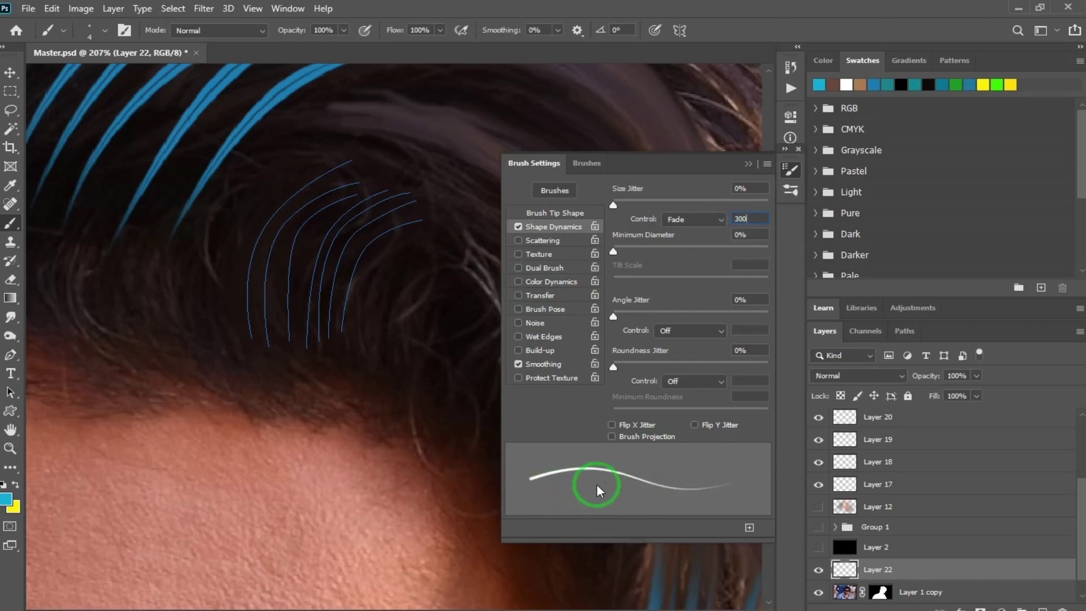
left_click(735, 218)
type("20")
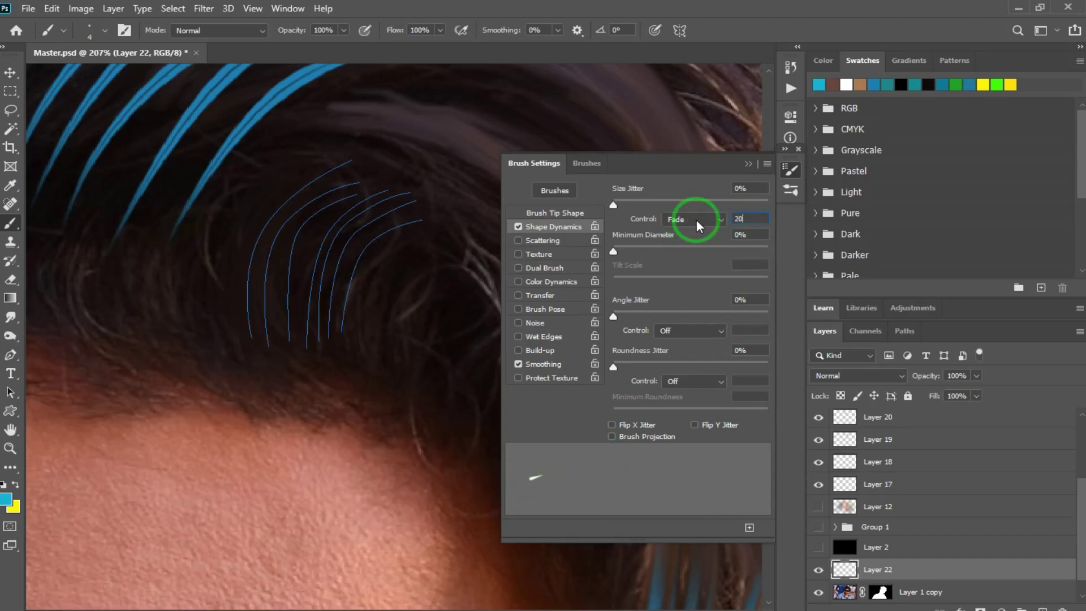
Set the brush's size fade length to 200 with size jitter at 0%
left_click_drag(756, 218, 693, 212)
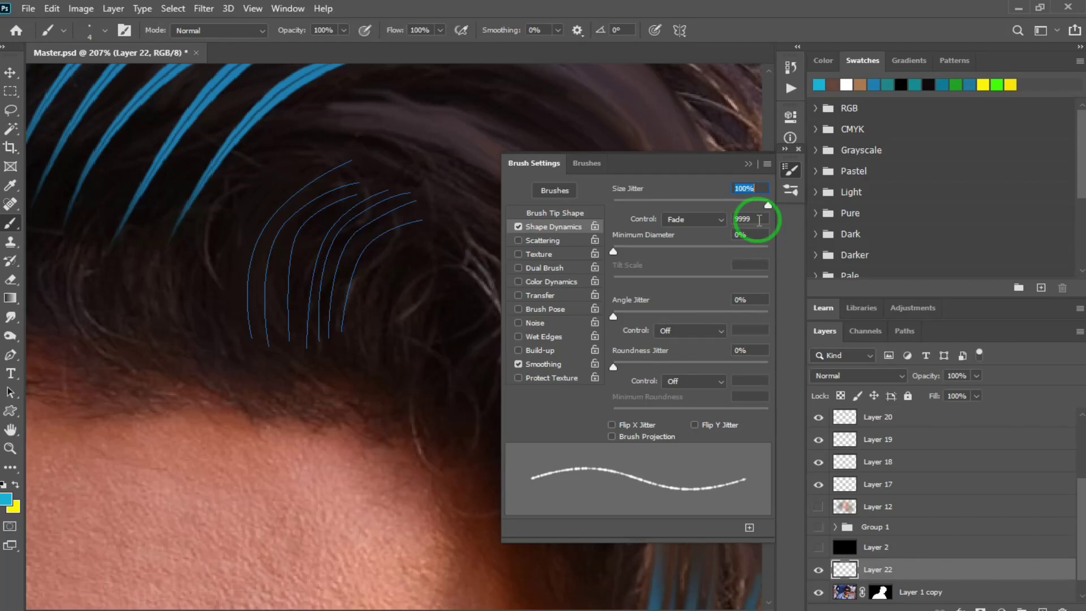
type("0")
key("Return")
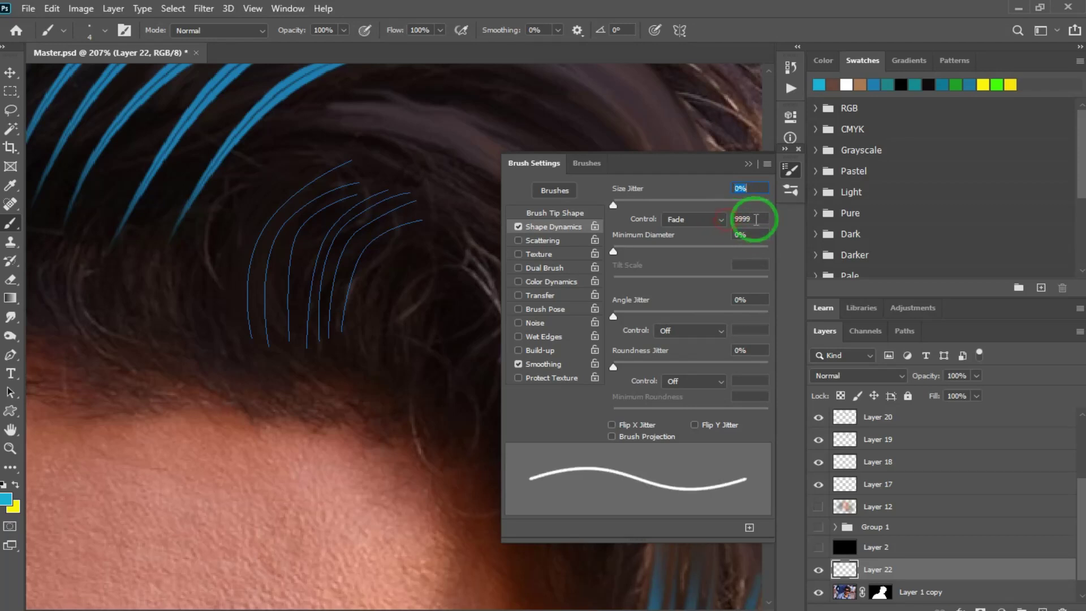
left_click_drag(759, 220, 732, 220)
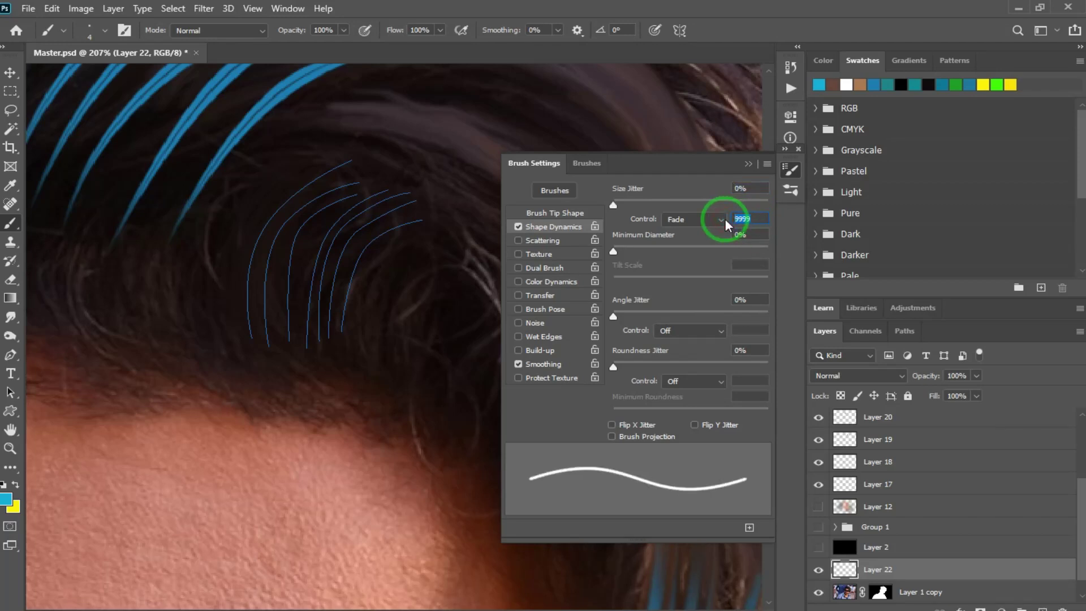
type("200")
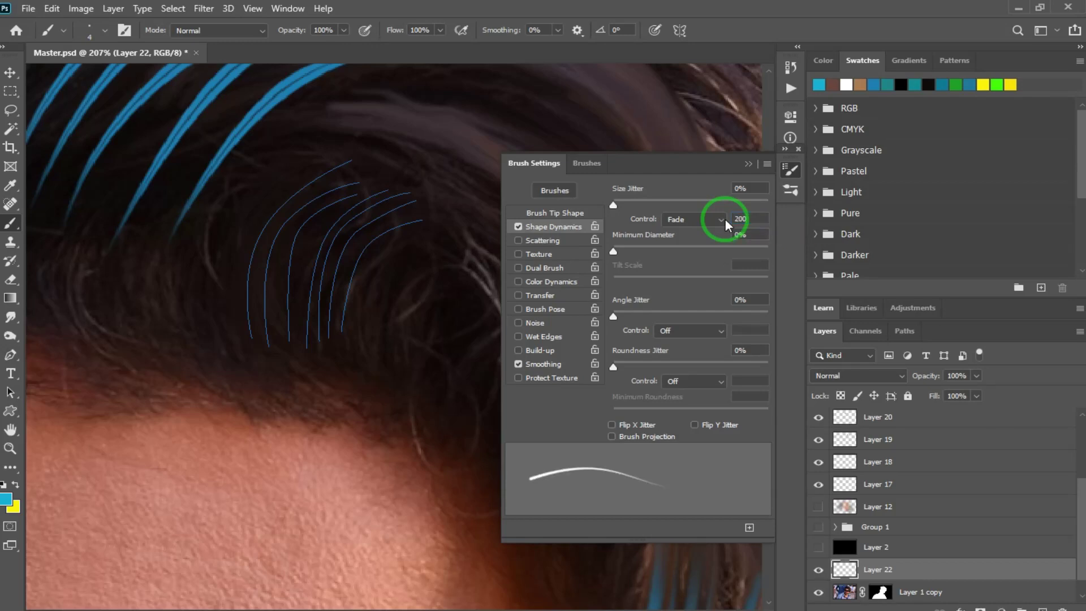
left_click(749, 163)
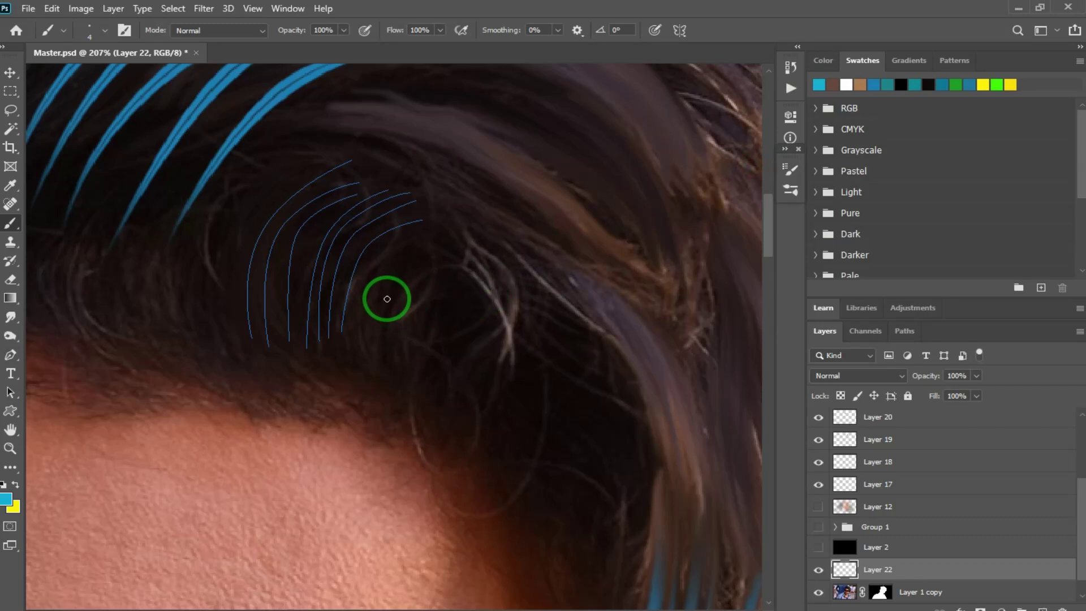
Try stroking the seven curved paths with the 200-step fade and undo the stroke
key("p")
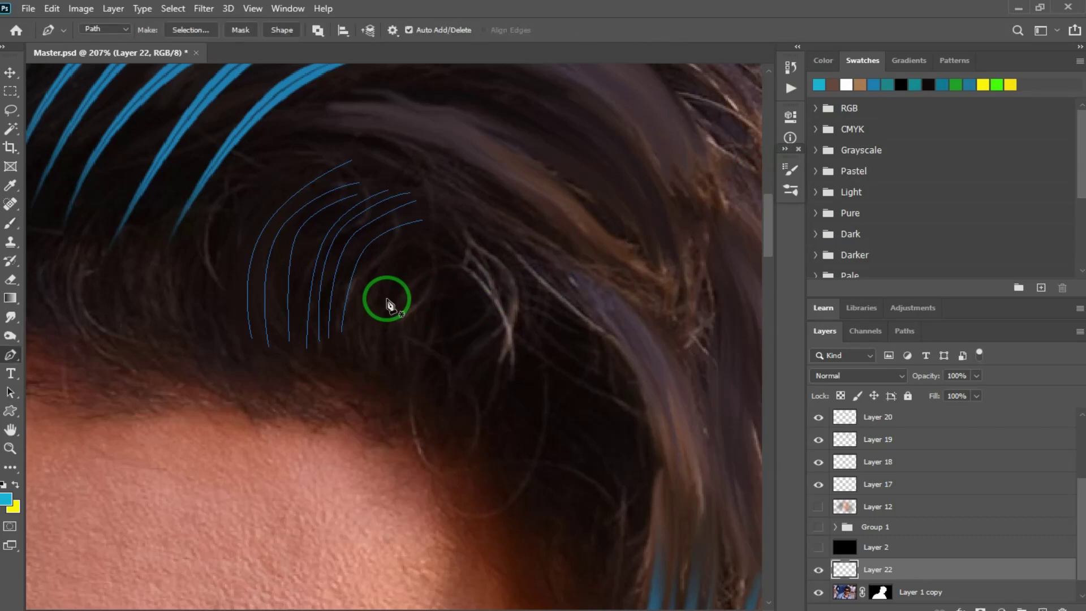
right_click(395, 248)
left_click(452, 346)
left_click(700, 235)
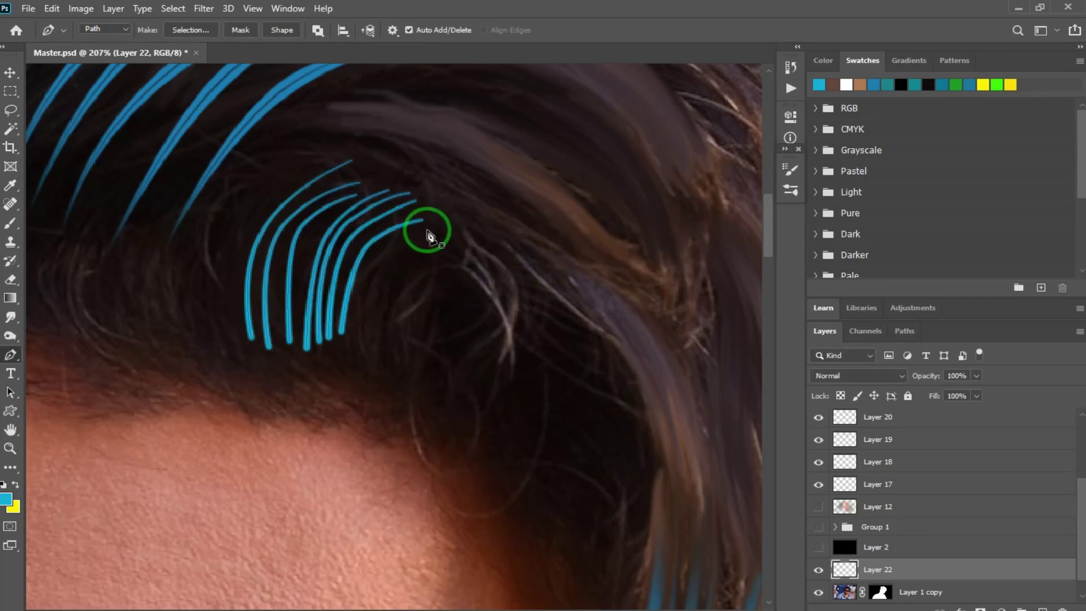
key("ctrl+z")
Set the brush's size fade length to 100
key("b")
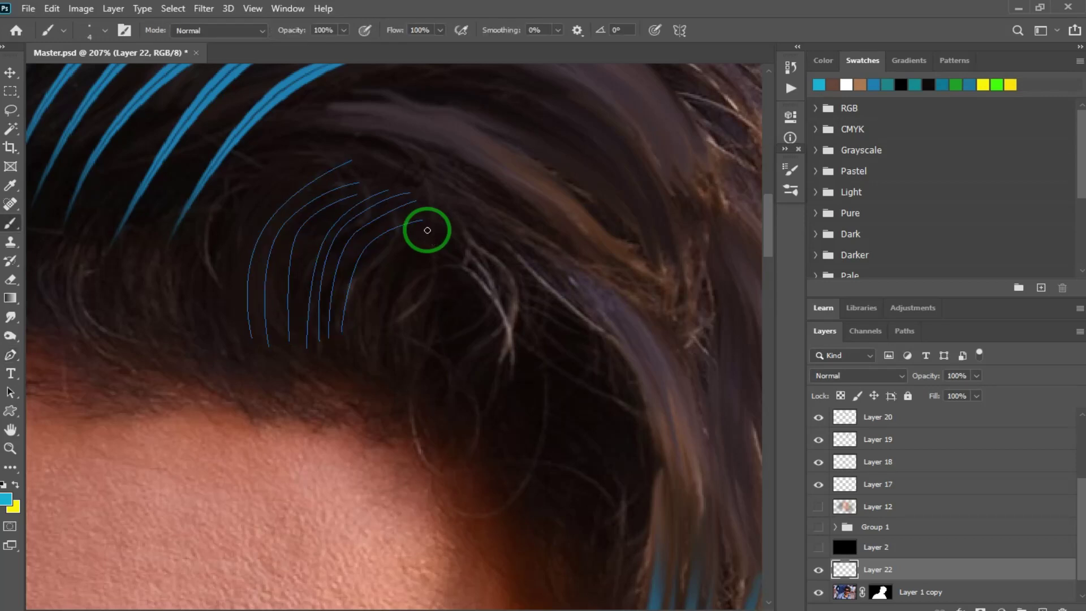
key("F5")
left_click_drag(751, 219, 714, 220)
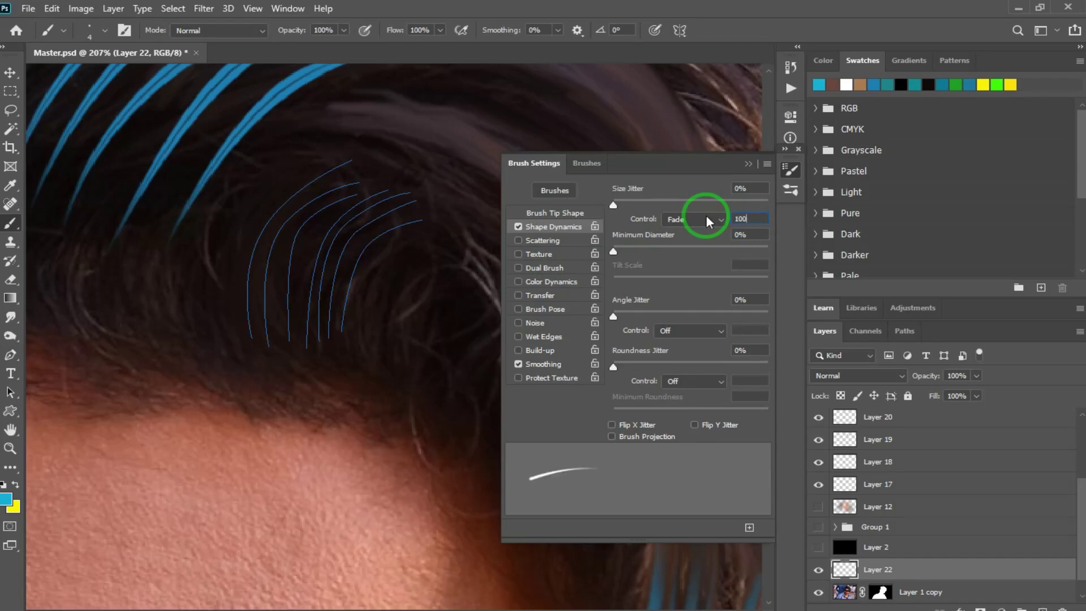
left_click(751, 164)
Stroke the seven curved paths on Layer 22 with the fading blue brush and Simulate Pressure, and delete the paths
key("p")
right_click(461, 251)
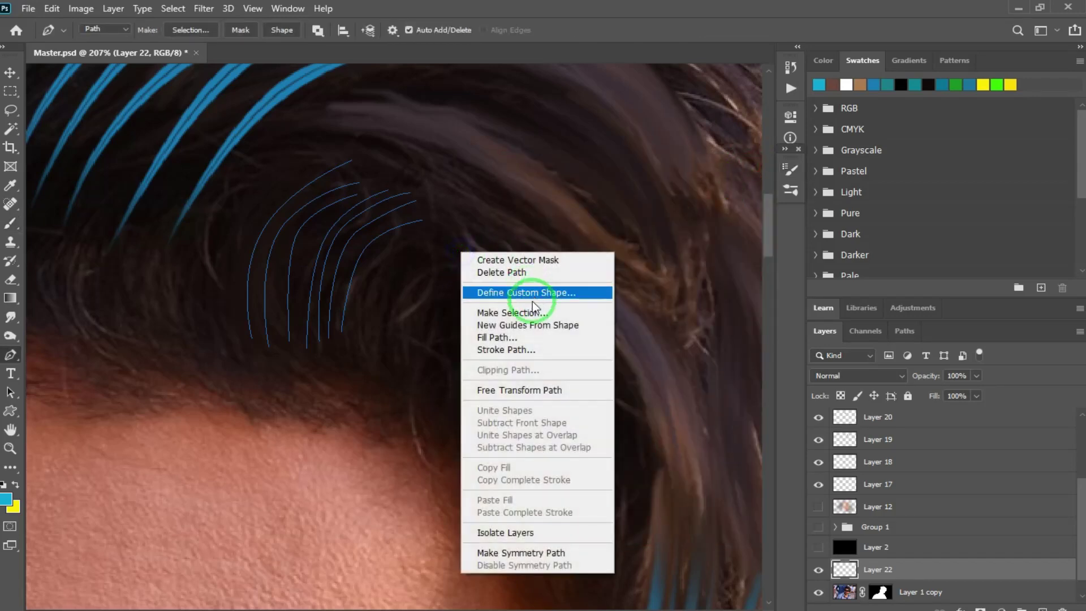
left_click(538, 348)
left_click(696, 236)
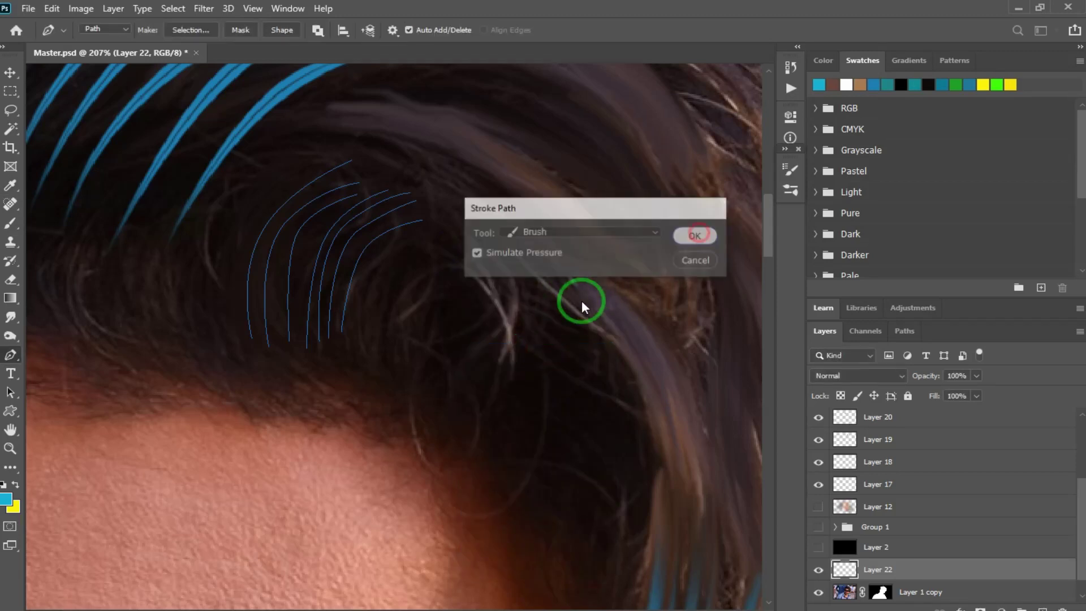
right_click(488, 271)
left_click(513, 288)
Move the blue strands on Layer 22 slightly up and to the right over the hair
key("v")
mouse_move(347, 307)
left_mouse_down()
mouse_move(388, 272)
mouse_move(366, 277)
left_mouse_up()
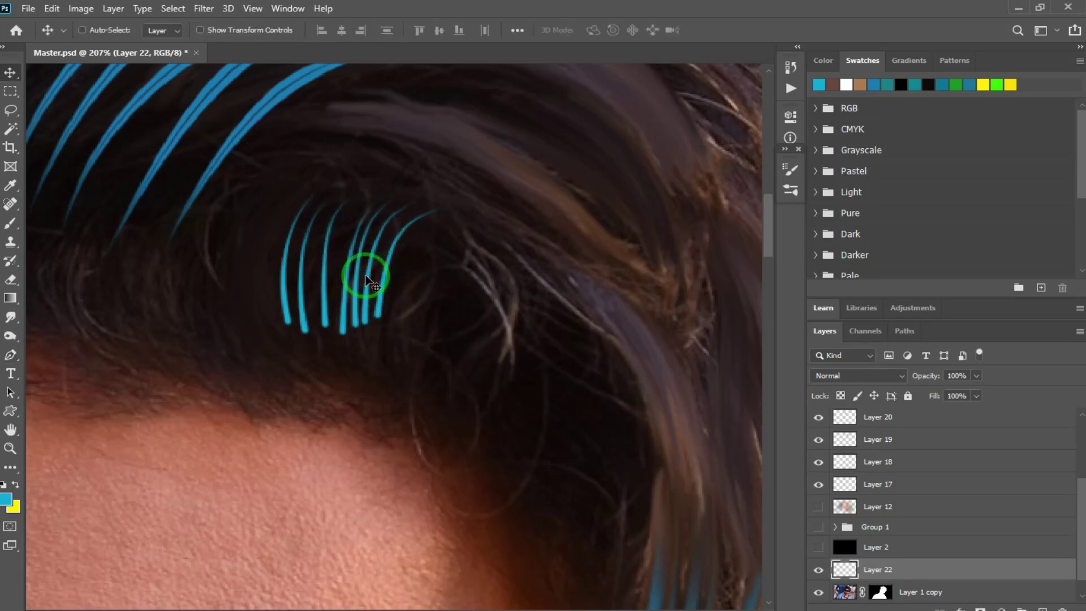
Soften the lower ends of the blue strands on Layer 22 with an 80 px soft Eraser
key("e")
key("bracketleft")
key("bracketleft")
key("bracketleft")
key("bracketleft")
key("bracketleft")
key("bracketleft")
key("bracketleft")
key("bracketleft")
left_click(302, 346)
left_click(352, 351)
left_click(410, 337)
left_click(290, 349)
left_click(321, 355)
left_click(360, 363)
left_click_drag(281, 357, 317, 373)
Set the Eraser opacity to 70% and fade the lower tips of the small blue strands further
key("7")
left_click(330, 363)
left_click(412, 315)
left_click(349, 370)
left_click(241, 362)
left_click(340, 382)
left_click(381, 393)
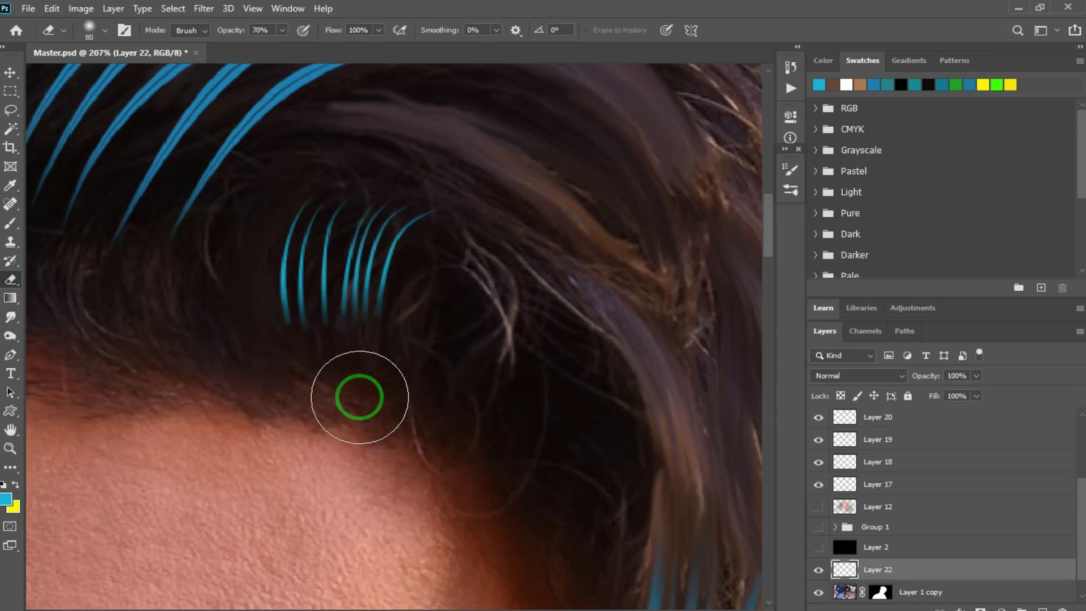
Examine how all the blue painted strands sit across the portrait's hair
key("ctrl+0")
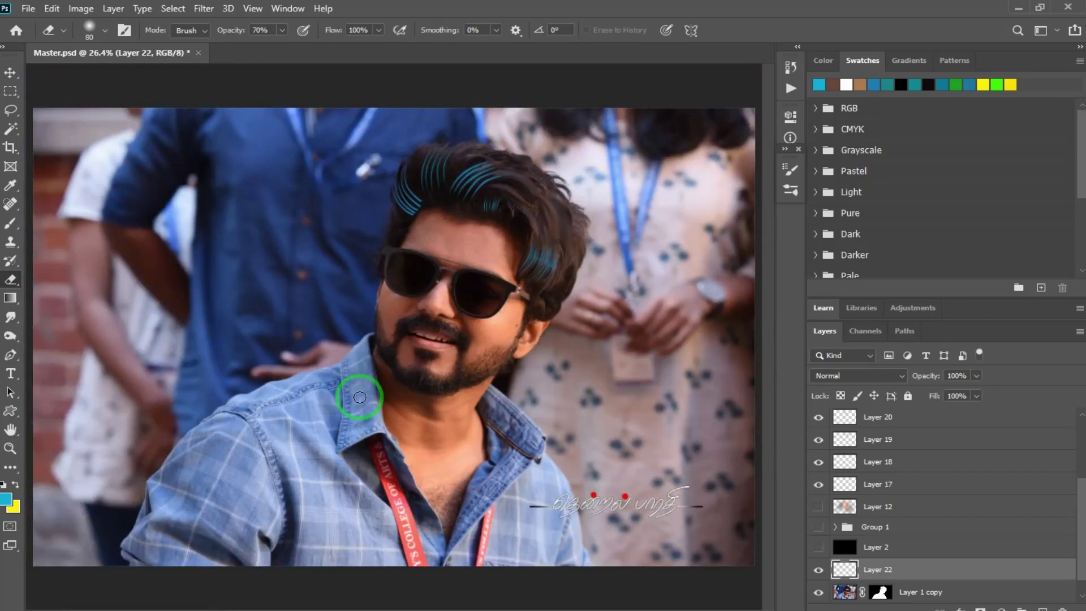
key("z")
left_click_drag(502, 193, 535, 288)
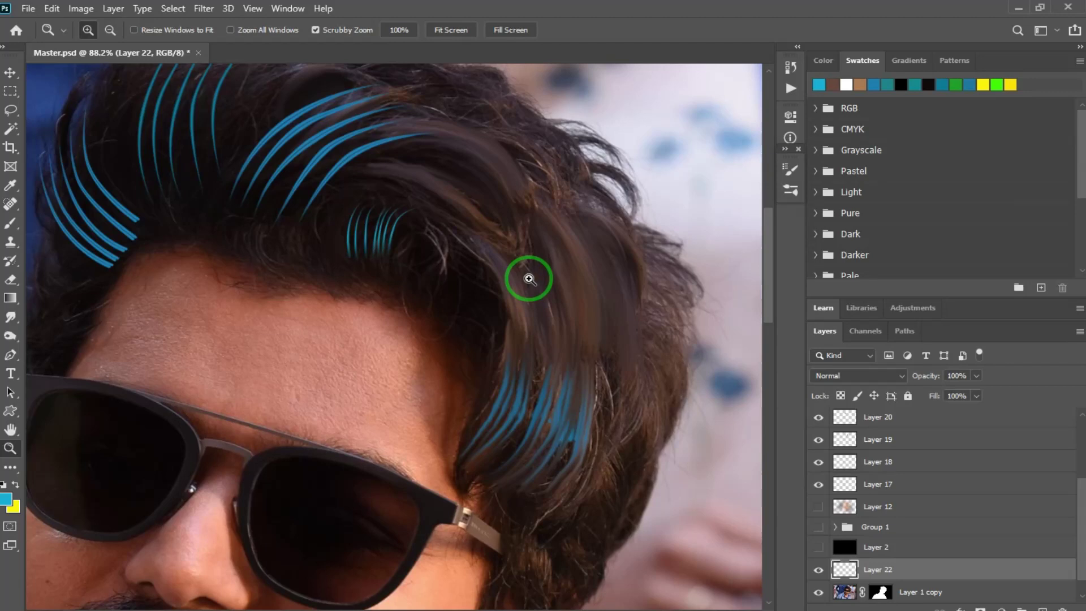
left_click_drag(572, 158, 485, 205)
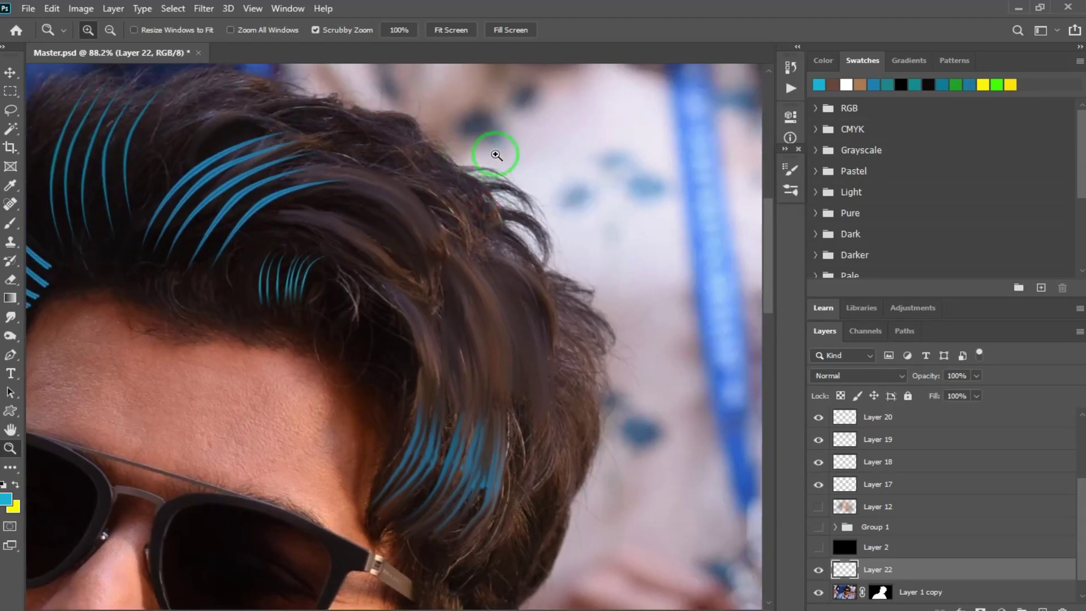
left_click_drag(311, 344, 436, 362)
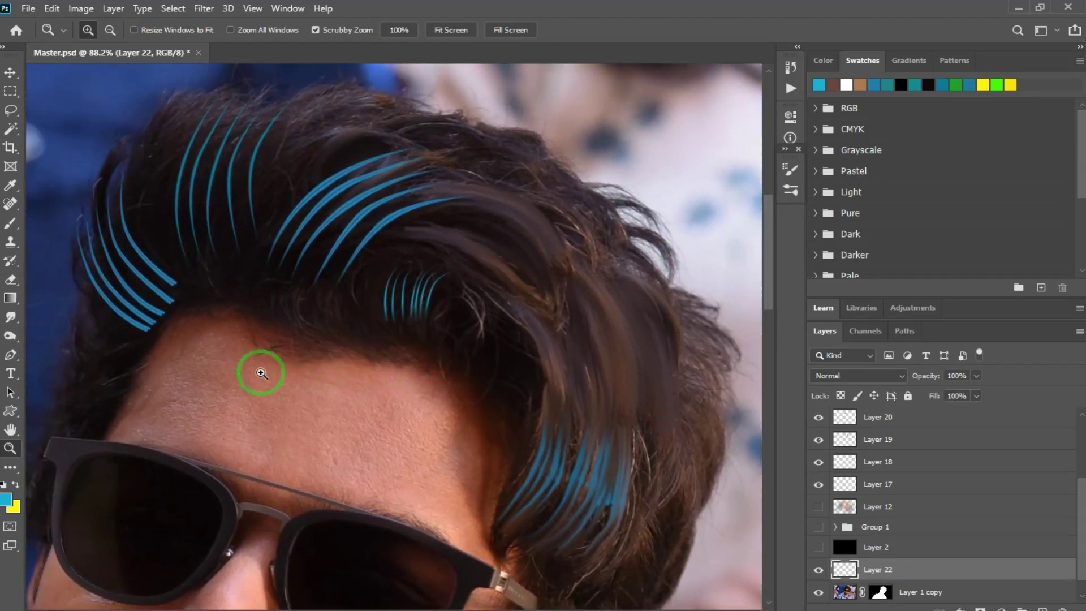
left_click_drag(411, 268, 434, 319)
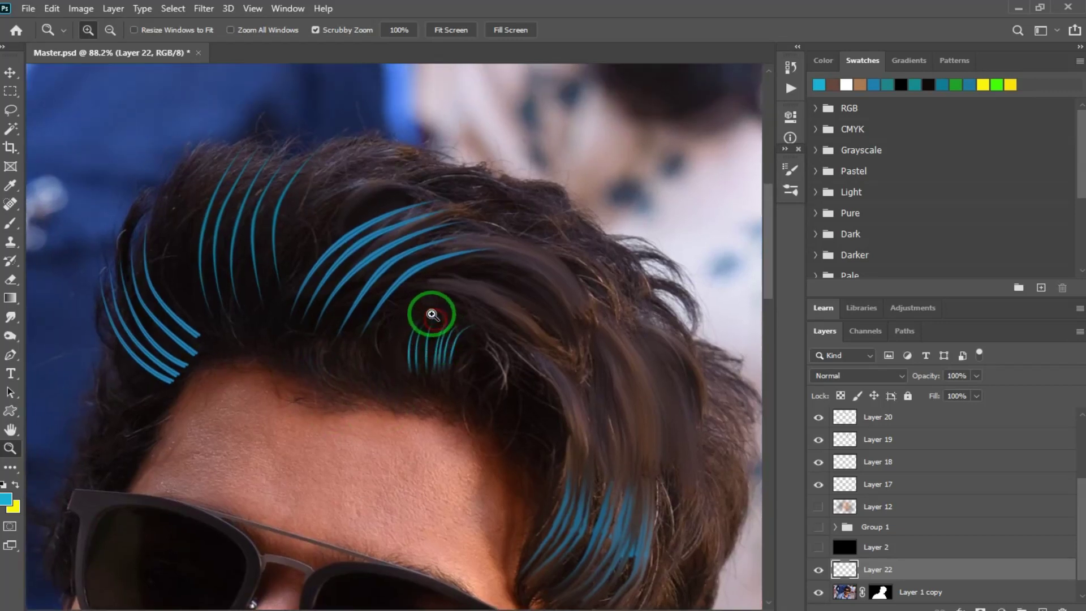
Draw a series of curved flyaway hair paths along the hairline and upper forehead with the Freeform Pen tool
left_click_drag(351, 381, 417, 353)
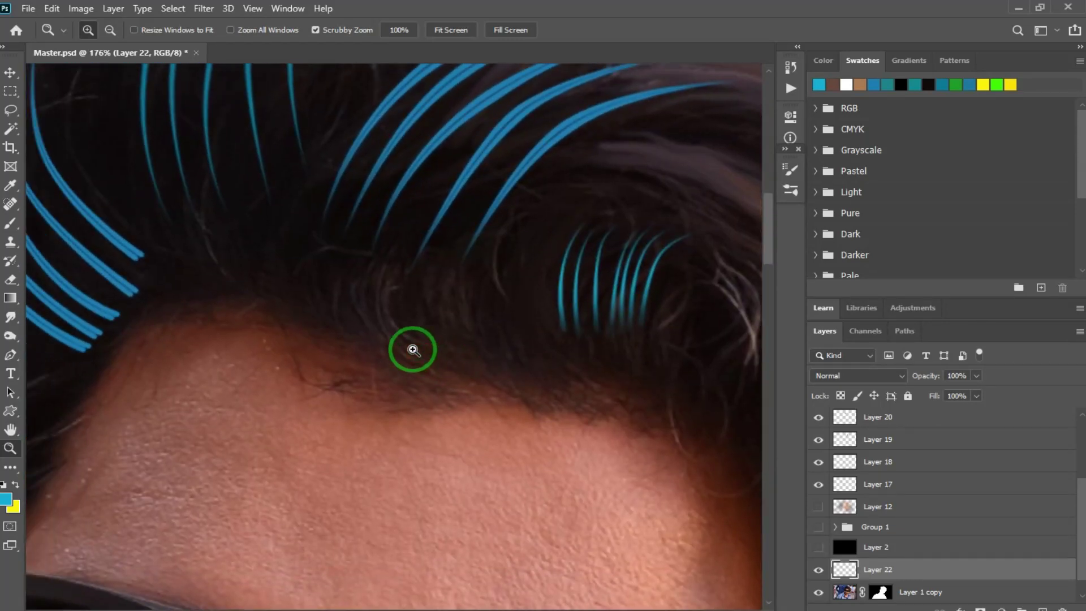
key("p")
right_click(9, 360)
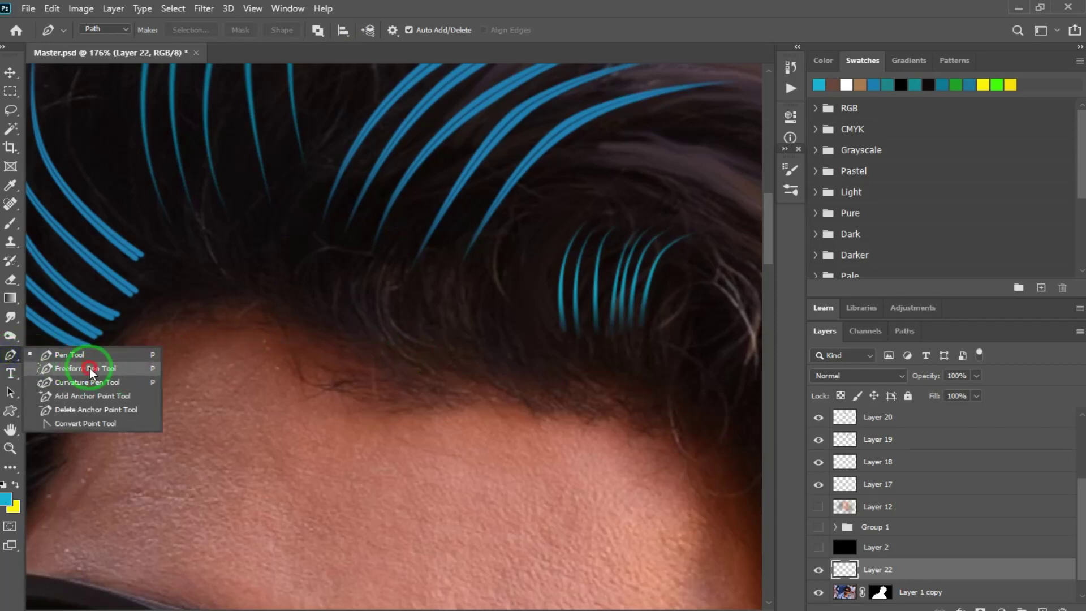
left_click(89, 368)
left_click_drag(333, 360, 368, 377)
mouse_move(520, 412)
left_mouse_down()
mouse_move(475, 436)
mouse_move(345, 422)
left_mouse_up()
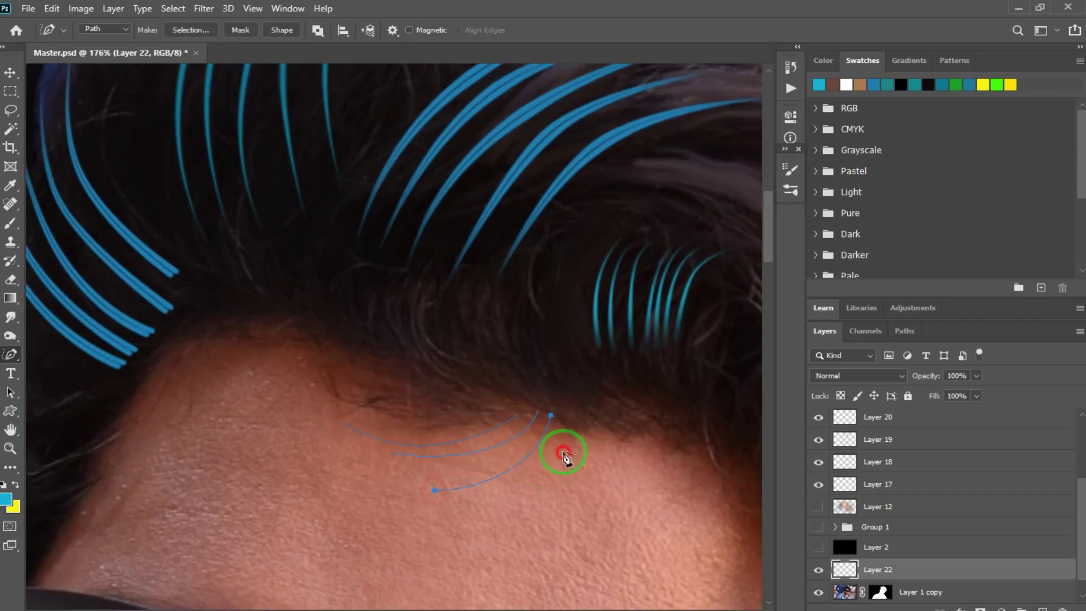
mouse_move(496, 417)
left_mouse_down()
mouse_move(347, 414)
mouse_move(468, 405)
mouse_move(260, 391)
left_mouse_up()
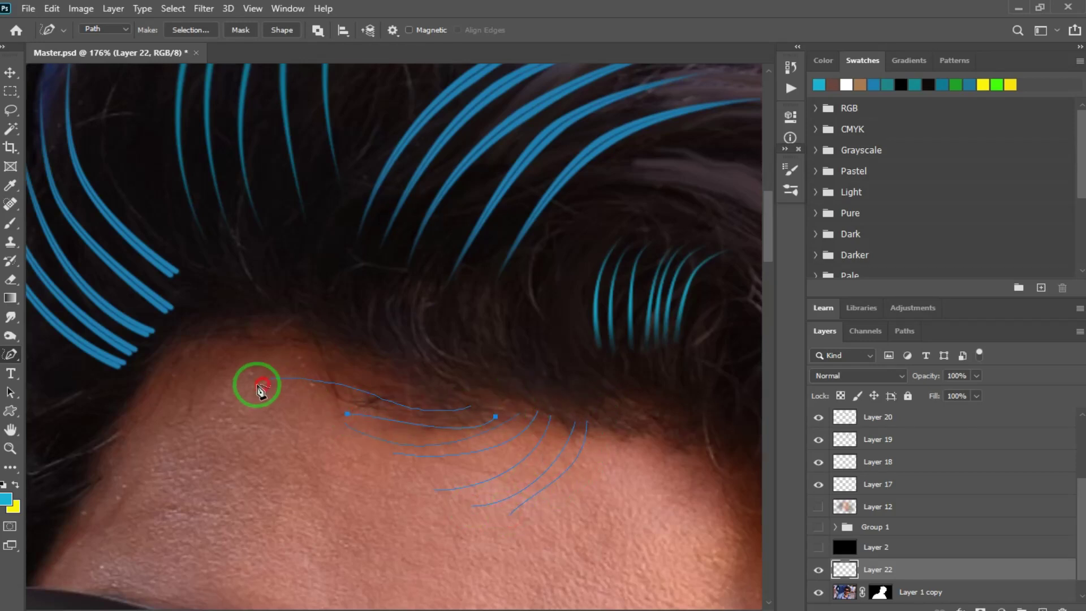
left_click_drag(412, 387, 231, 350)
mouse_move(322, 318)
left_mouse_down()
mouse_move(211, 344)
mouse_move(257, 278)
left_mouse_up()
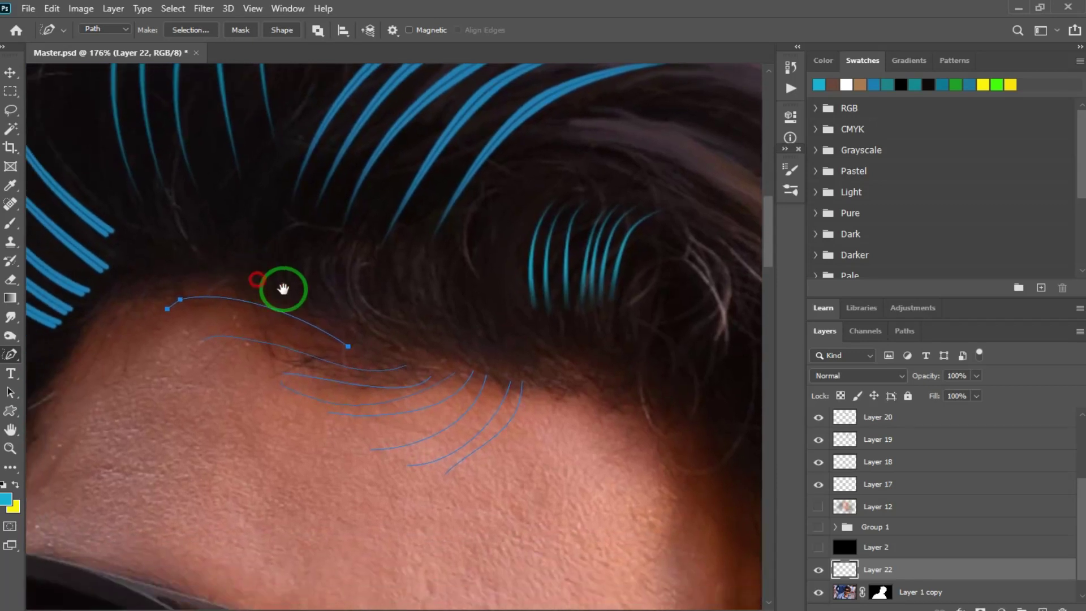
mouse_move(427, 343)
left_mouse_down()
mouse_move(351, 261)
mouse_move(402, 310)
mouse_move(392, 273)
left_mouse_up()
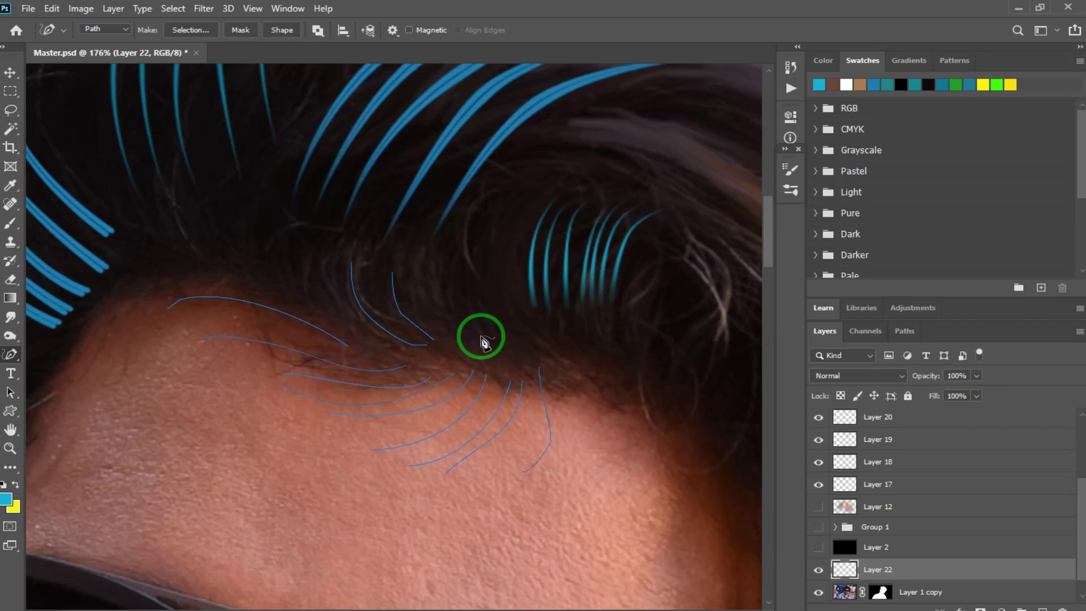
Choose the Hard Round 13 697 brush at 1 px and set the foreground color to black
key("b")
right_click(481, 337)
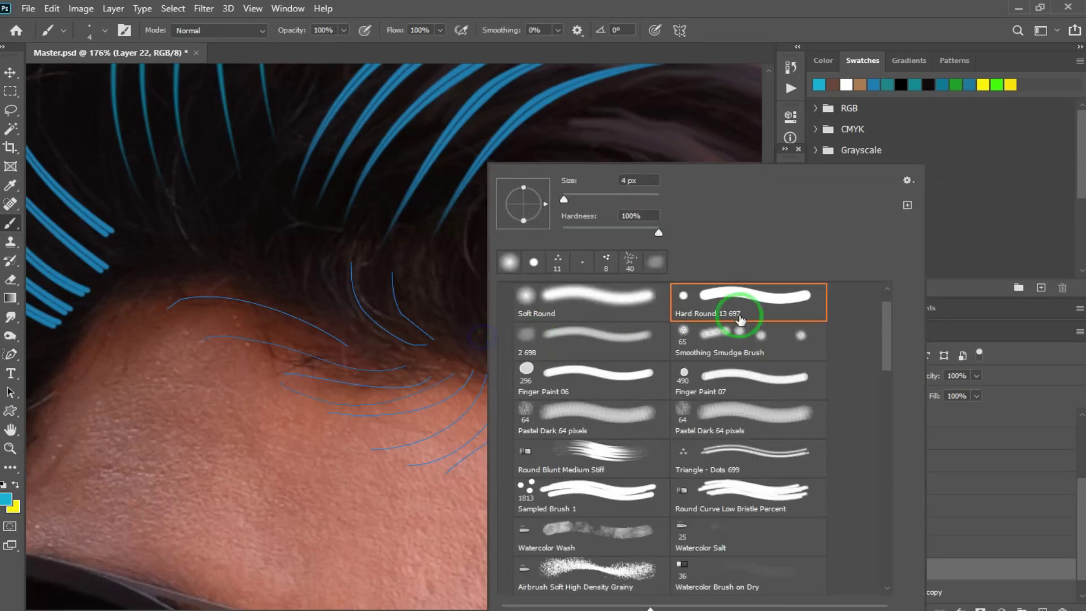
left_click(768, 298)
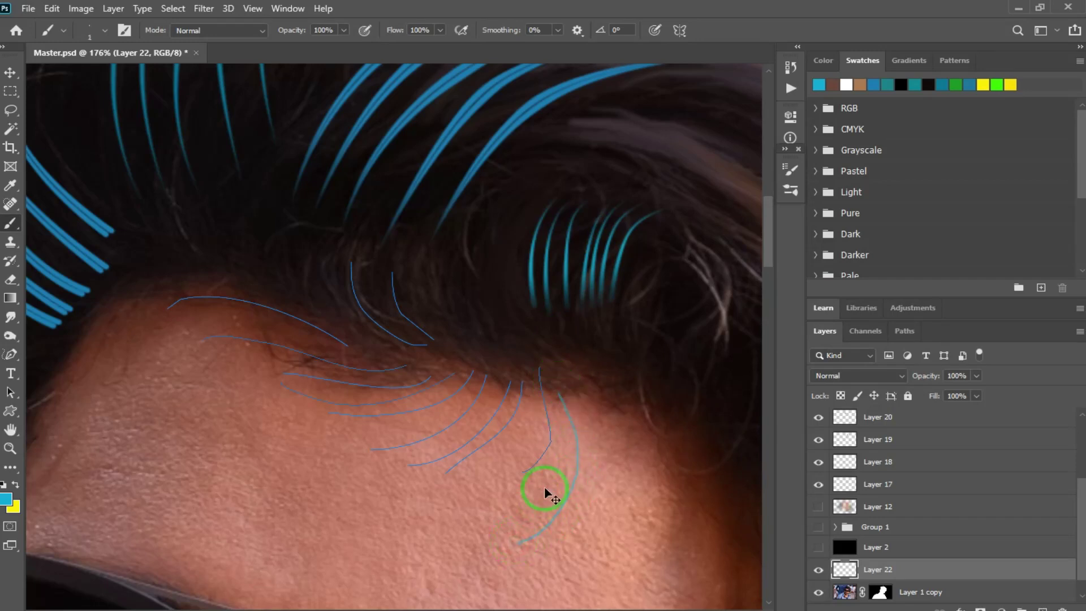
left_click(7, 499)
left_click_drag(744, 250, 941, 315)
left_click(1017, 102)
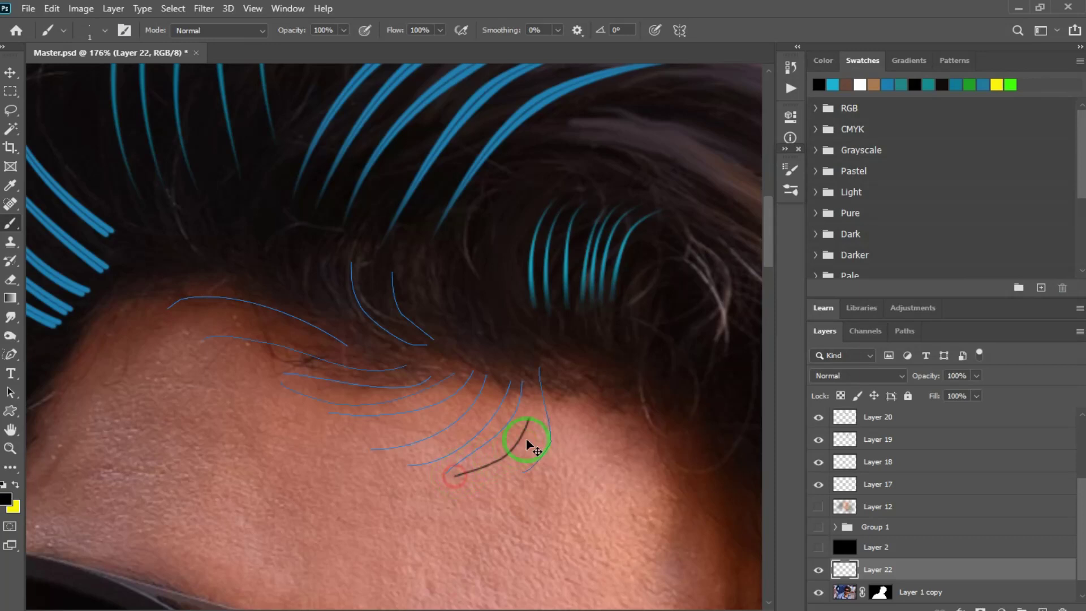
Set the Shape Dynamics size control of the 1 px brush to Pen Pressure
key("p")
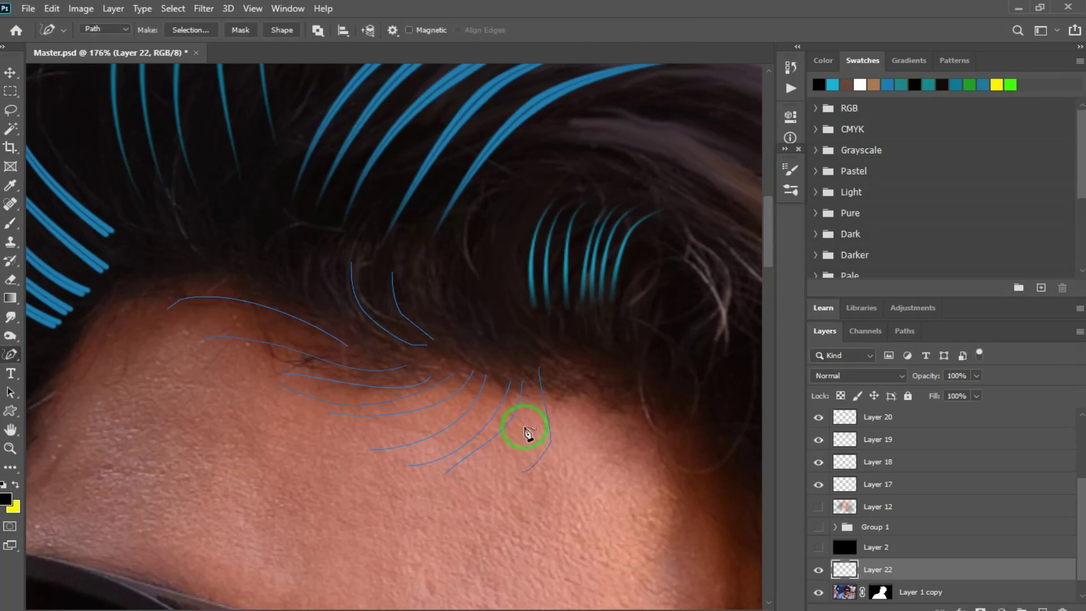
key("b")
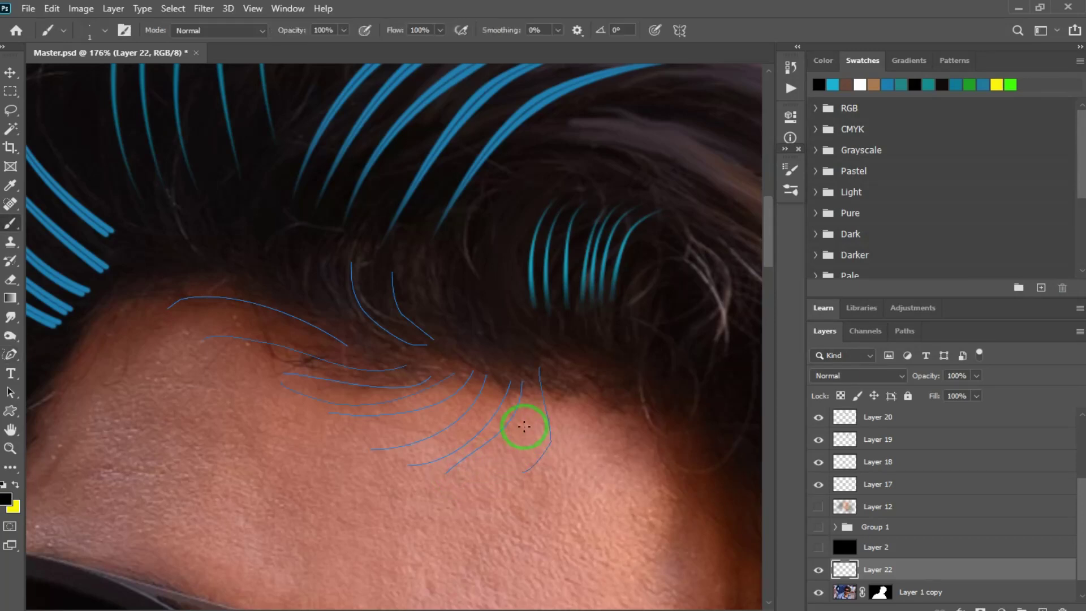
key("F5")
left_click(536, 226)
left_click(691, 219)
left_click(697, 262)
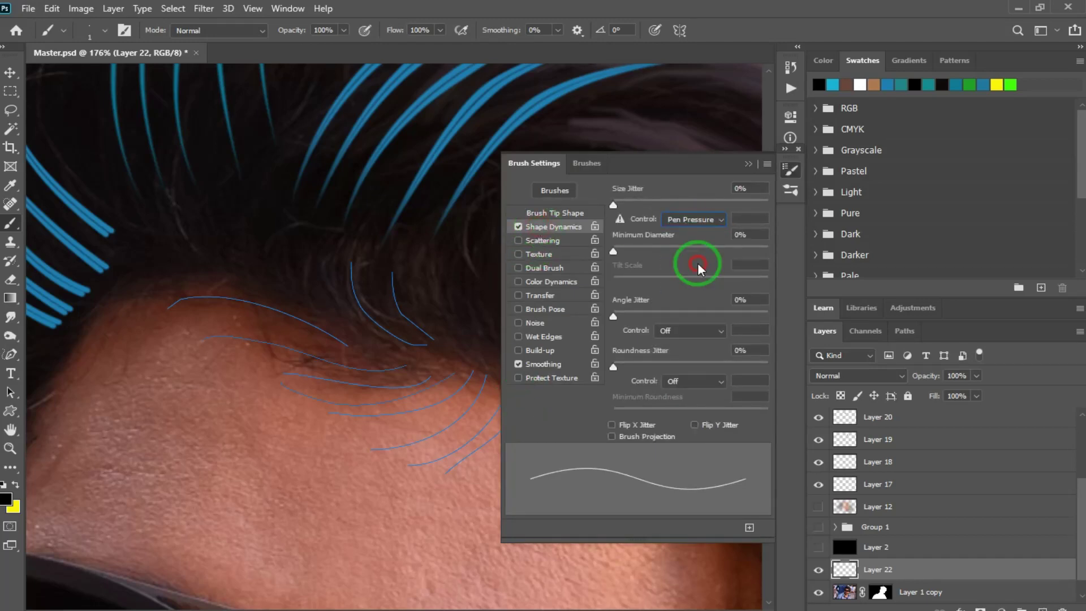
left_click(749, 164)
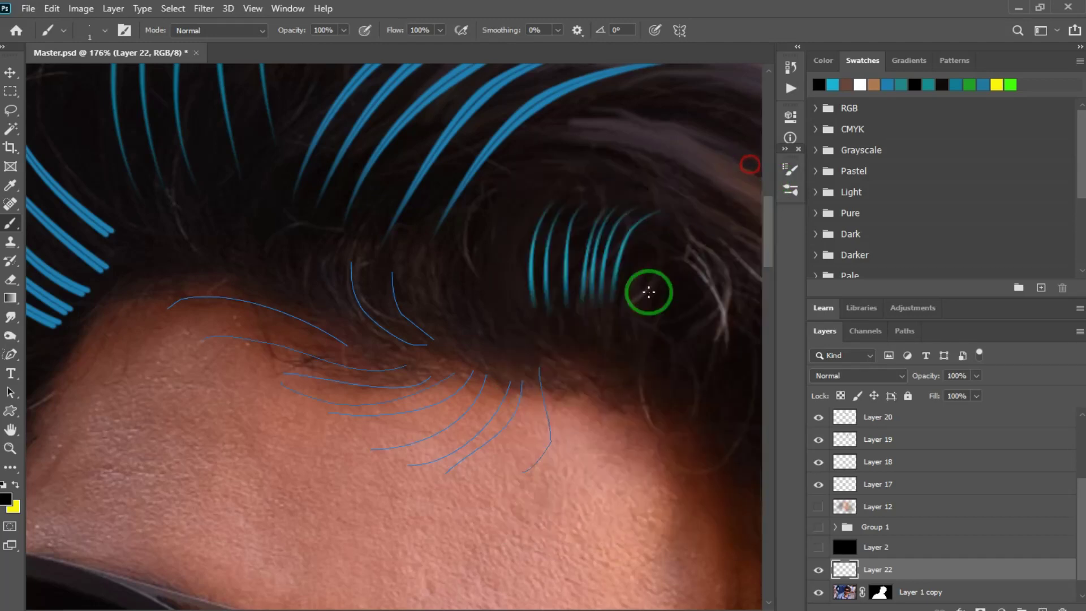
Stroke the hairline paths on Layer 22 with the thin black brush and delete the paths
key("p")
right_click(584, 362)
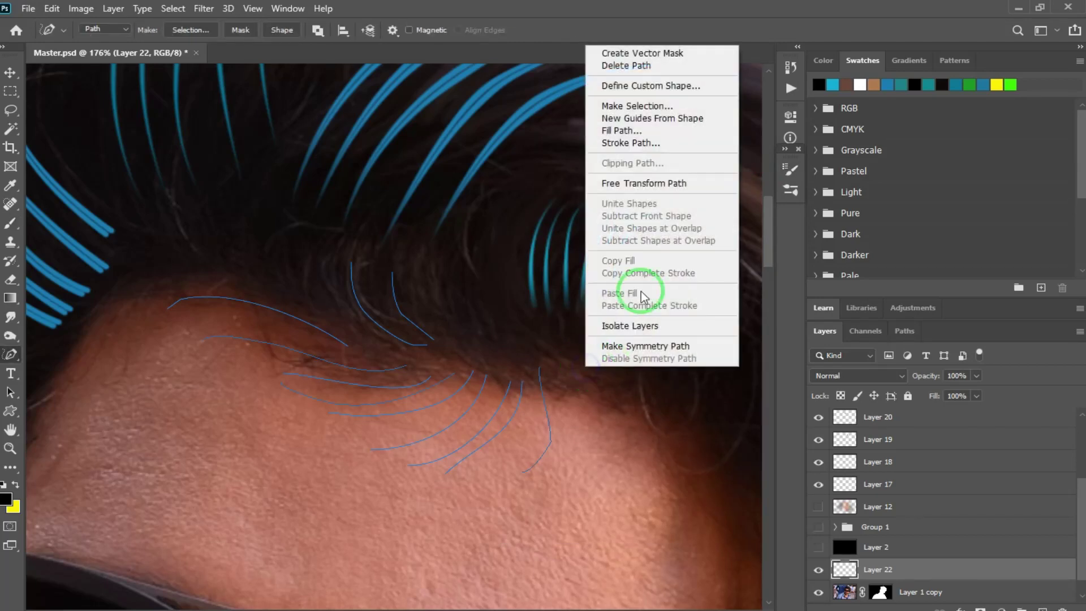
left_click(632, 142)
left_click(695, 237)
right_click(593, 385)
left_click(645, 86)
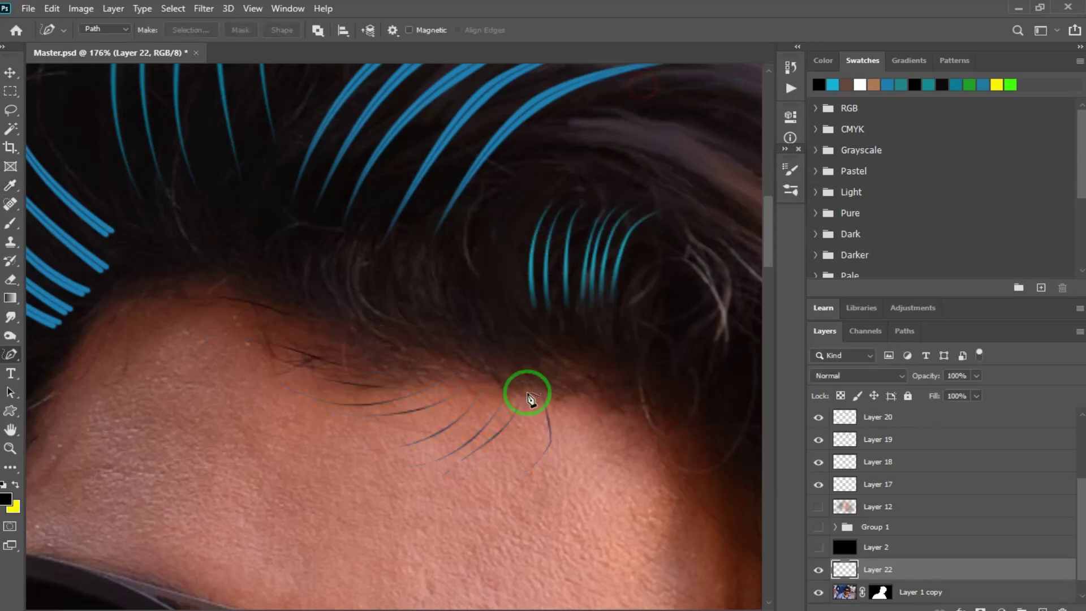
Nudge the contents of Layer 22 slightly to adjust the thin black strands at the hairline
key("v")
mouse_move(509, 436)
left_mouse_down()
mouse_move(552, 508)
mouse_move(500, 457)
mouse_move(516, 441)
mouse_move(504, 438)
left_mouse_up()
key("ctrl")
Draw long looping flyaway paths above the top of the hair with the Freeform Pen tool
left_click_drag(548, 278, 450, 495)
left_click_drag(604, 284, 571, 315)
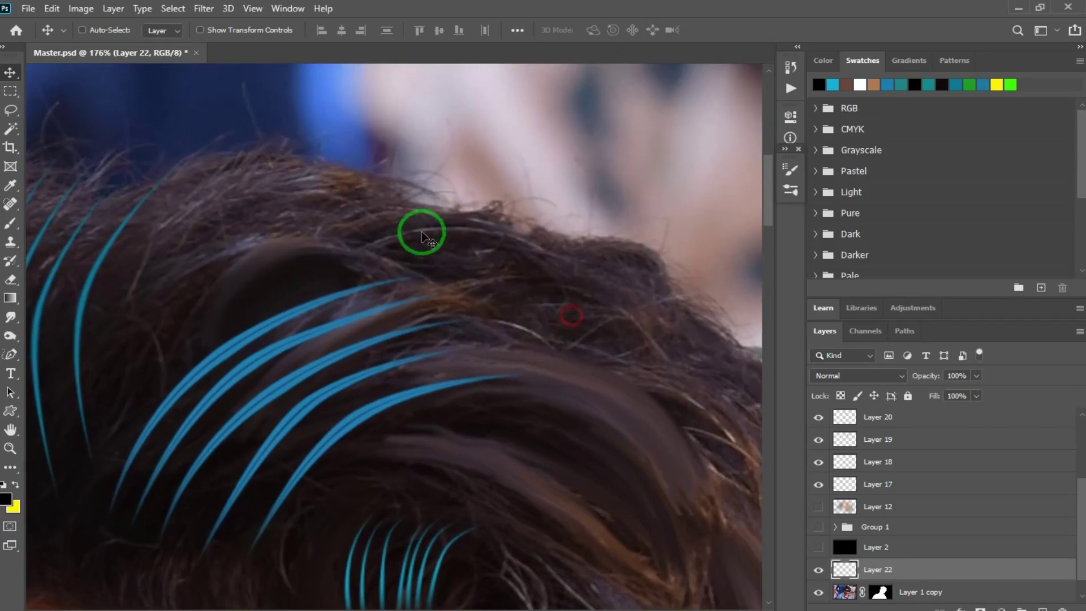
mouse_move(634, 243)
left_mouse_down()
mouse_move(441, 223)
mouse_move(417, 335)
left_mouse_up()
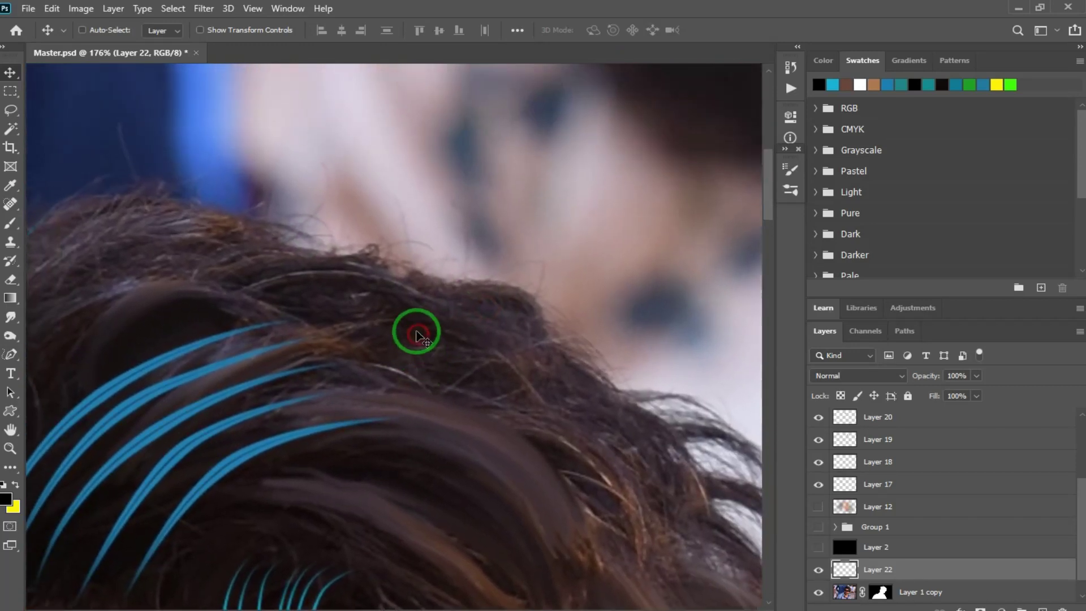
key("p")
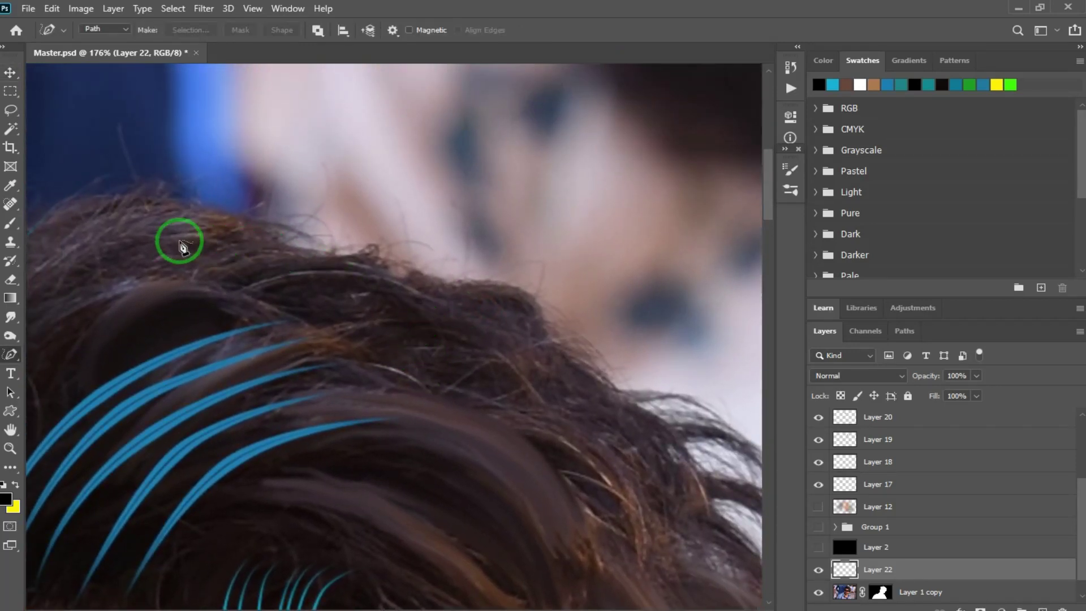
left_click(97, 216)
left_click_drag(367, 127, 409, 128)
left_click(481, 171)
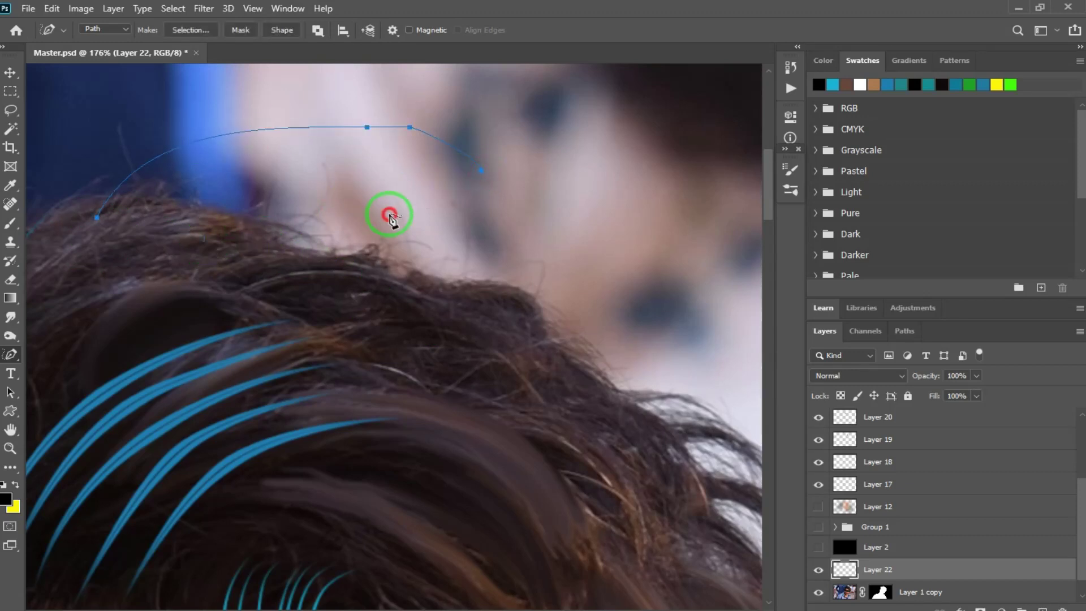
left_click_drag(621, 311, 536, 204)
left_click(452, 247)
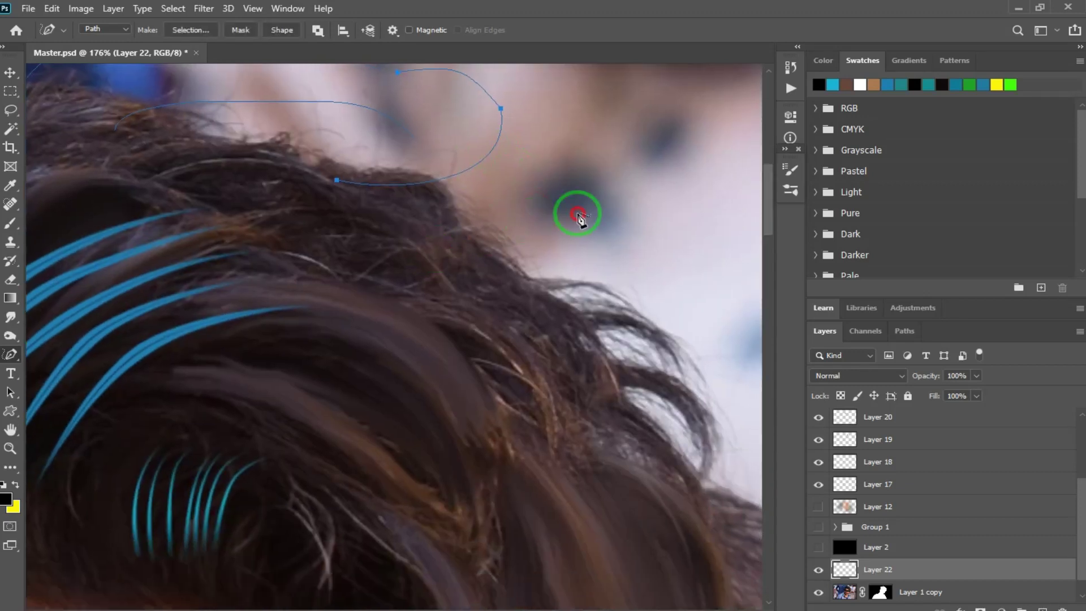
Add curved flyaway paths along the upper back edge of the hair against the blurred background
left_click(584, 217)
left_click(559, 305)
left_click_drag(529, 317, 433, 237)
left_click_drag(490, 187, 575, 240)
mouse_move(463, 282)
left_mouse_down()
mouse_move(549, 301)
mouse_move(599, 197)
left_mouse_up()
left_click_drag(572, 258, 585, 234)
mouse_move(536, 342)
left_mouse_down()
mouse_move(584, 356)
mouse_move(653, 246)
left_mouse_up()
left_click_drag(512, 254, 690, 384)
left_click_drag(603, 314, 517, 110)
mouse_move(530, 236)
left_mouse_down()
mouse_move(577, 264)
mouse_move(601, 152)
left_mouse_up()
left_click_drag(600, 238, 680, 360)
left_click_drag(589, 350, 327, 124)
left_click_drag(347, 225, 502, 261)
left_click_drag(435, 147, 525, 219)
Draw curved flyaway paths along the lower back edge of the hair, down to the area behind the ear
left_click_drag(555, 579, 594, 505)
left_click_drag(560, 397, 568, 274)
mouse_move(414, 195)
left_mouse_down()
mouse_move(452, 549)
mouse_move(628, 318)
left_mouse_up()
left_click_drag(592, 355, 602, 232)
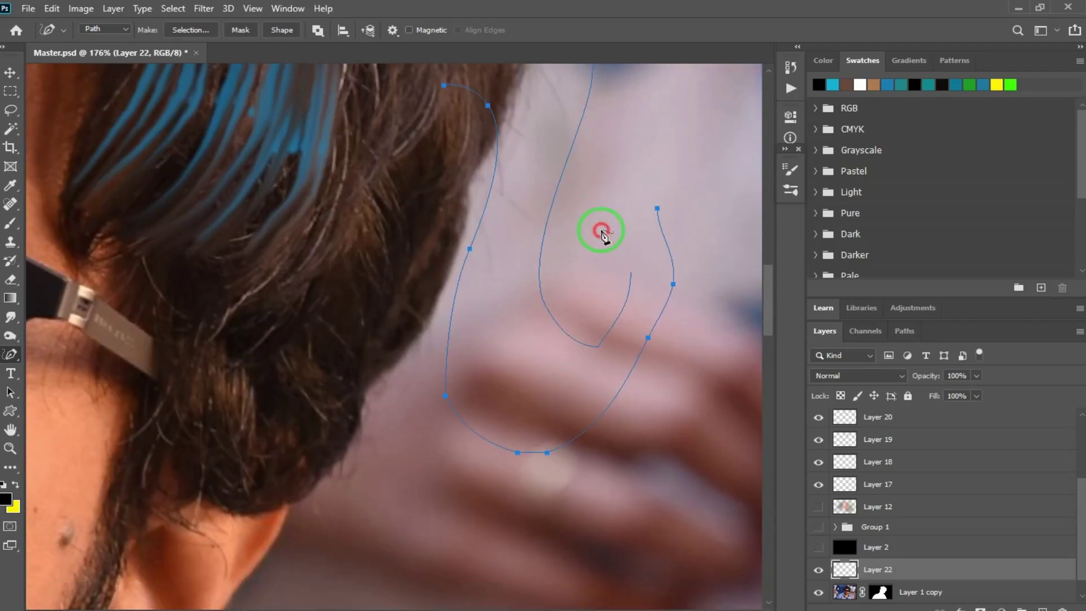
left_click_drag(518, 184, 588, 362)
left_click(575, 165)
left_click_drag(529, 294, 538, 158)
left_click_drag(511, 226, 523, 412)
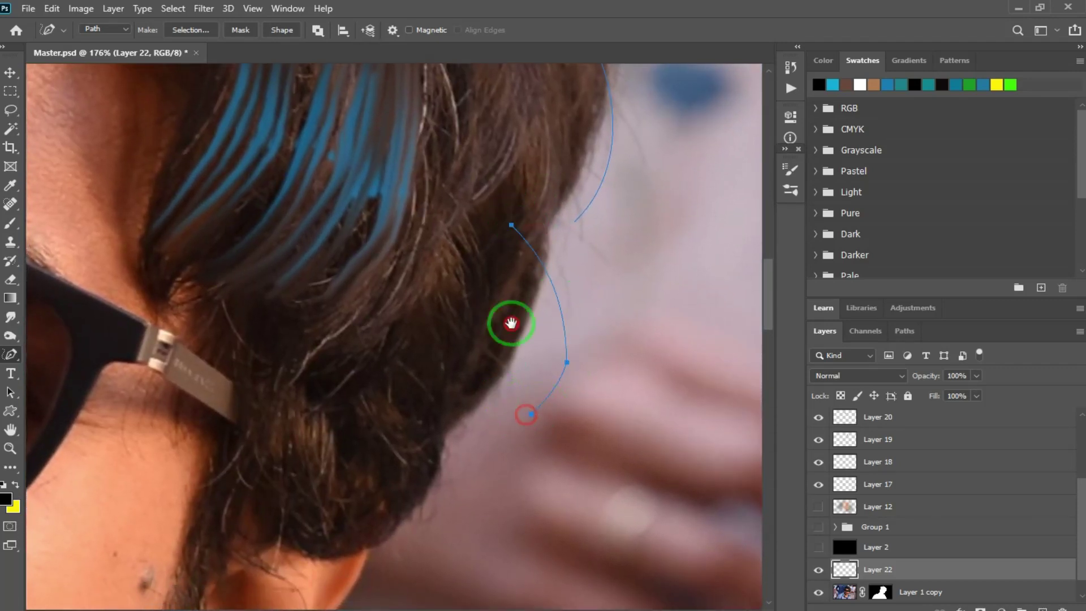
left_click_drag(511, 322, 563, 204)
left_click_drag(478, 293, 459, 440)
left_click(508, 246)
left_click_drag(499, 242, 460, 432)
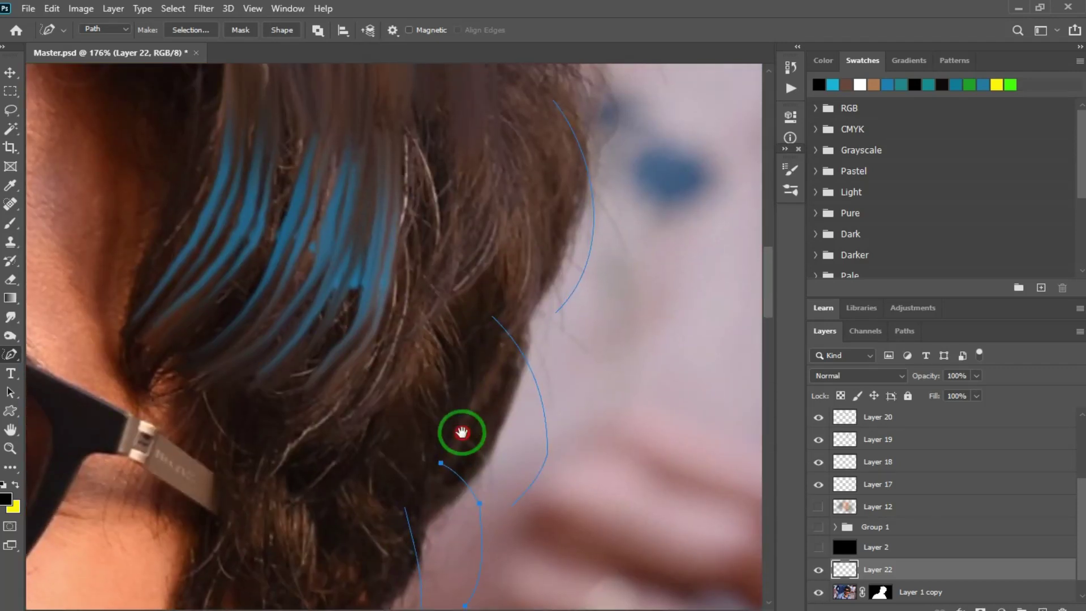
Add more curved flyaway paths along the outer edge of the hair, working from the back up to the crown
left_click_drag(599, 247, 552, 158)
left_click_drag(552, 160, 608, 364)
mouse_move(682, 332)
left_mouse_down()
mouse_move(642, 287)
mouse_move(540, 261)
left_mouse_up()
left_click_drag(540, 263, 376, 298)
left_click_drag(477, 219, 575, 351)
mouse_move(442, 278)
left_mouse_down()
mouse_move(554, 275)
mouse_move(549, 217)
left_mouse_up()
left_click_drag(439, 198, 563, 400)
left_click_drag(408, 291, 555, 306)
left_click_drag(390, 279, 497, 273)
mouse_move(418, 279)
left_mouse_down()
mouse_move(622, 409)
mouse_move(641, 447)
left_mouse_up()
left_click_drag(545, 399, 611, 355)
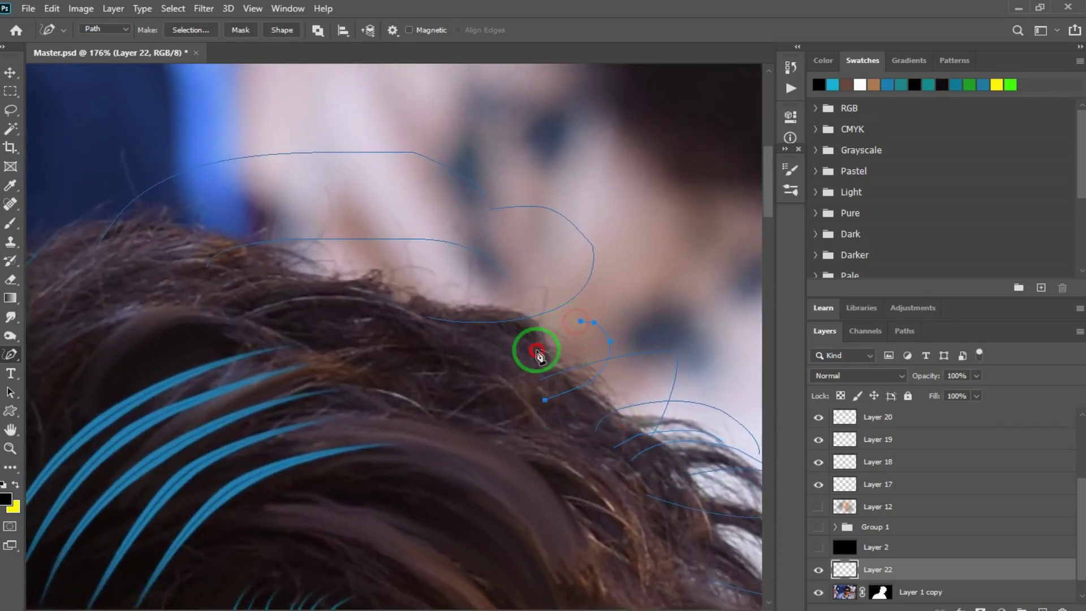
Add short curved flyaway paths above the front part of the hair, over the blue background
left_click_drag(538, 353, 674, 393)
left_click_drag(538, 362, 621, 399)
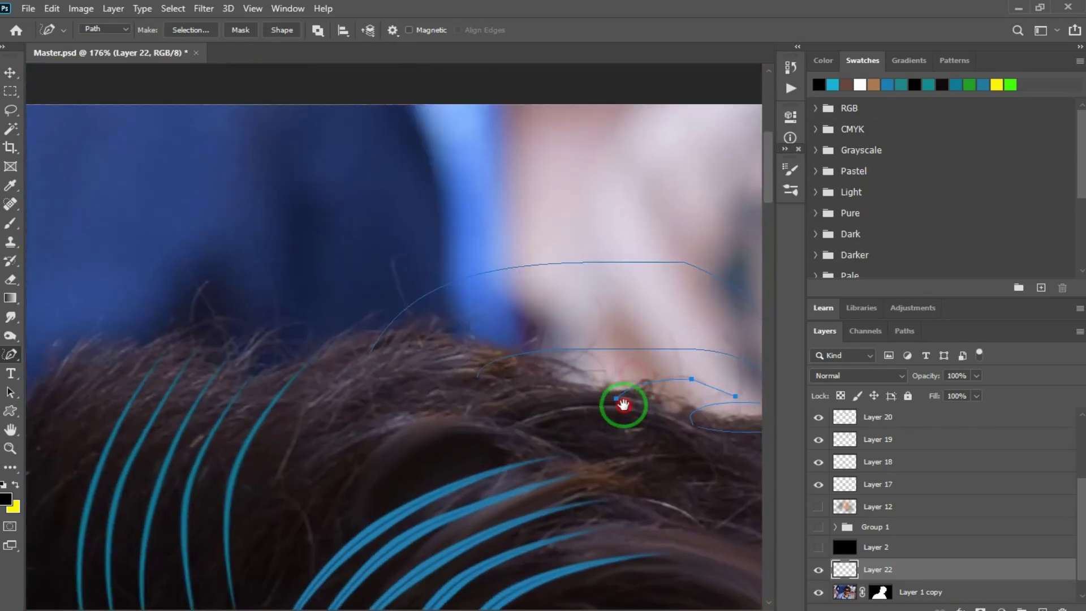
left_click_drag(448, 339, 629, 392)
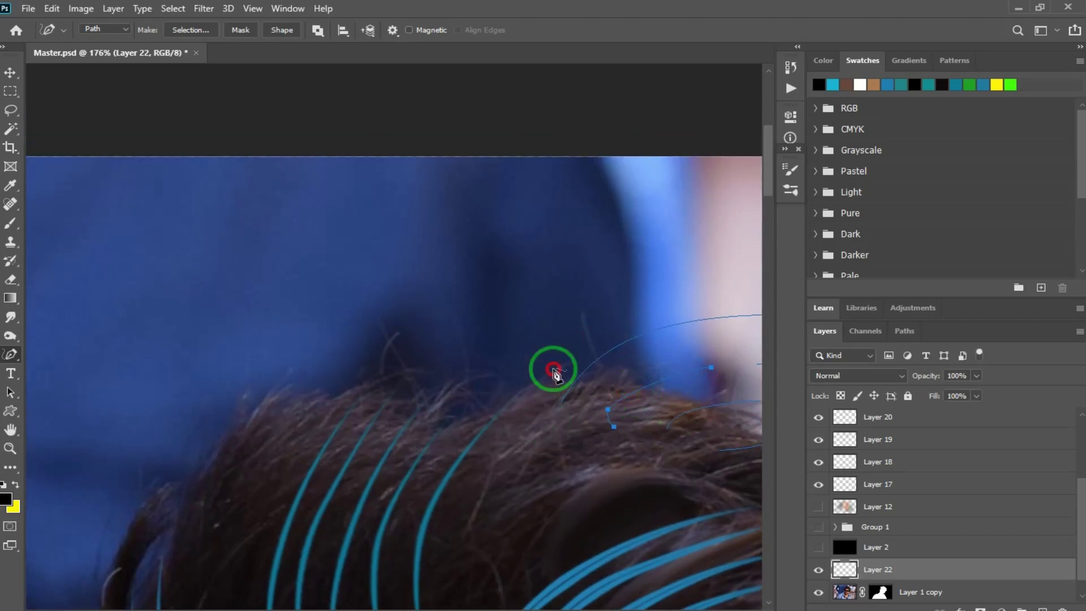
left_click_drag(487, 449, 494, 298)
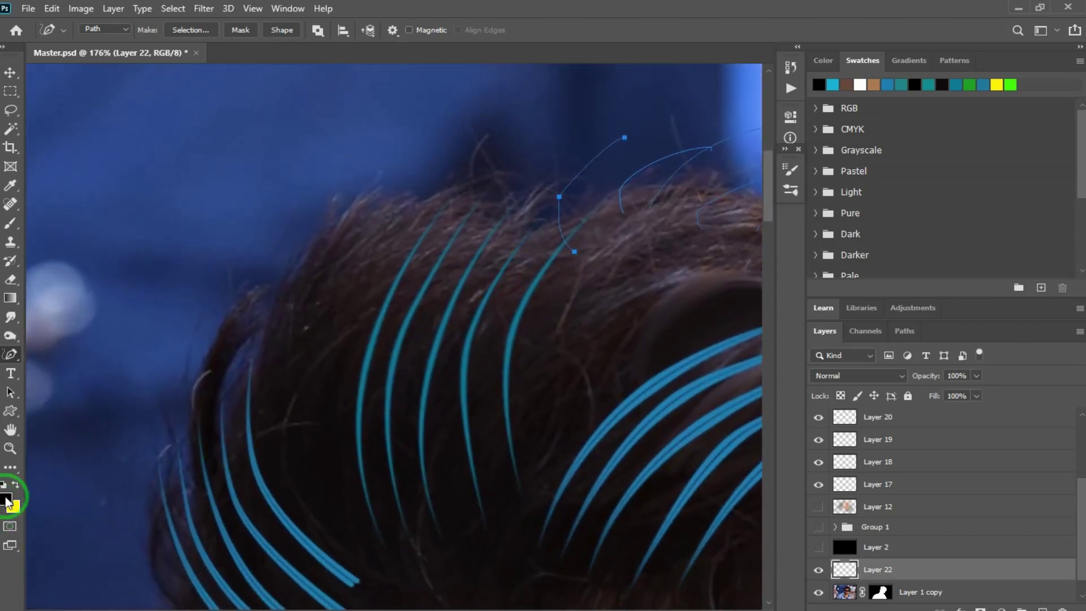
Set the foreground color to white and return to the Freeform Pen tool over the drawn flyaway paths
left_click(9, 501)
left_click(687, 108)
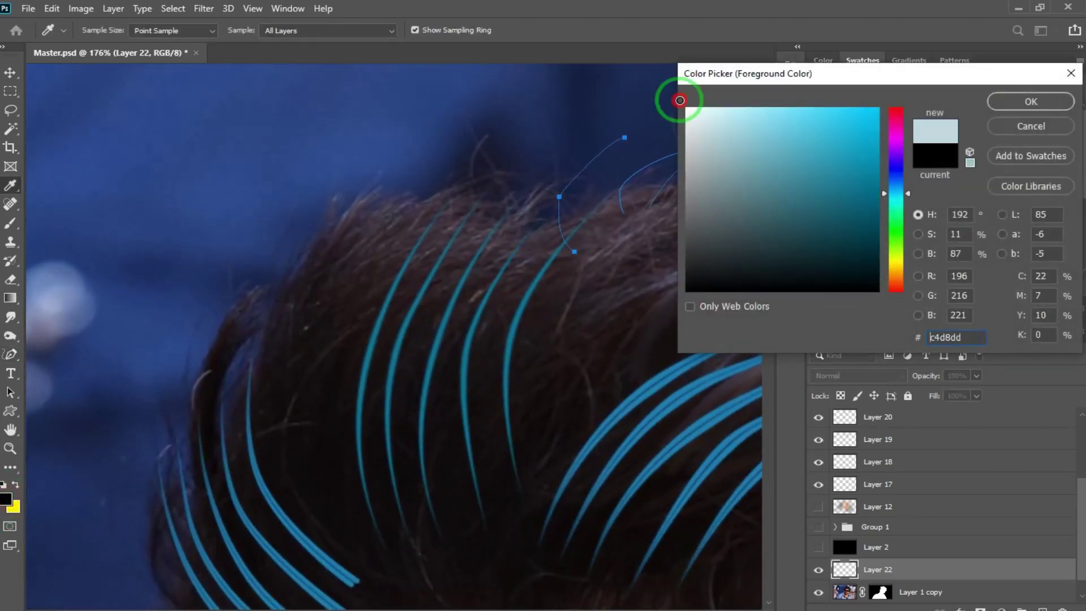
left_click(1009, 101)
key("p")
left_click_drag(732, 247, 467, 342)
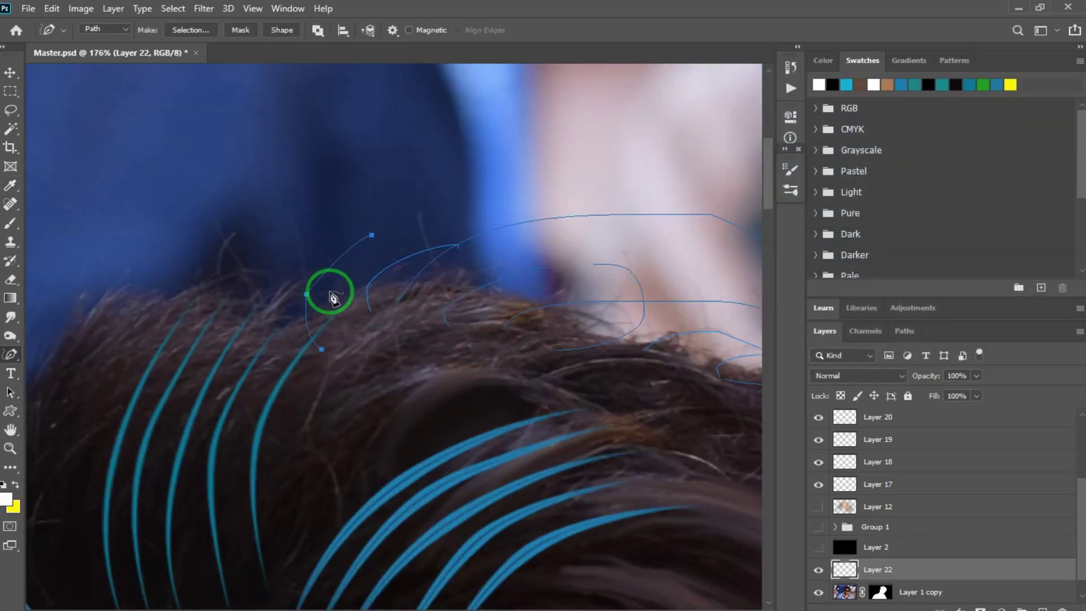
Try a brush stroke above the hair, undo it, and check the brush's Shape Dynamics settings
left_click_drag(467, 324, 396, 309)
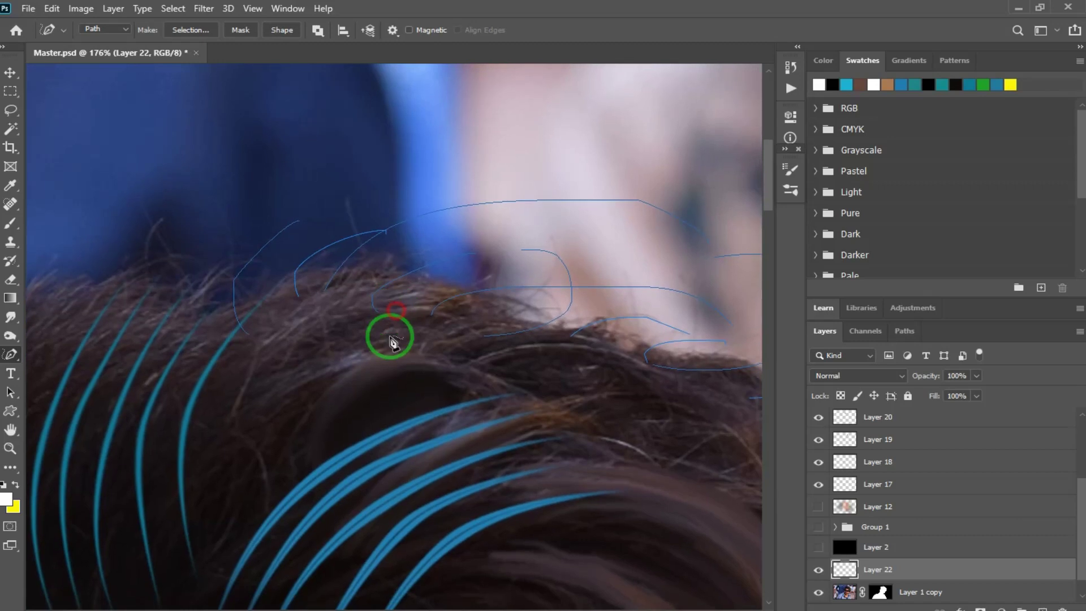
key("b")
mouse_move(282, 281)
left_mouse_down()
mouse_move(360, 203)
mouse_move(313, 164)
mouse_move(322, 169)
left_mouse_up()
key("ctrl+z")
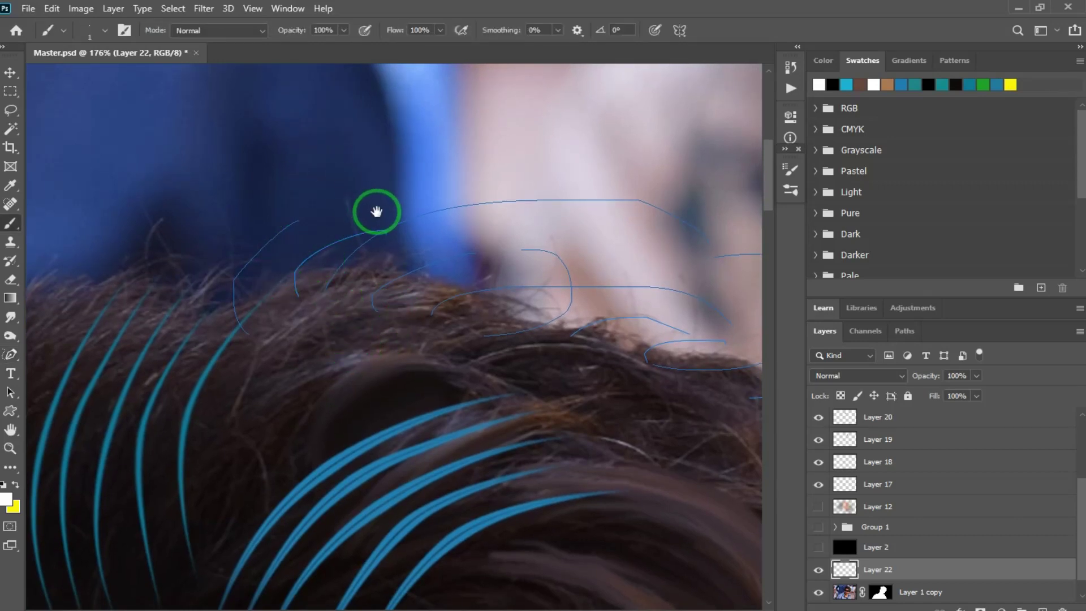
left_click_drag(377, 211, 304, 211)
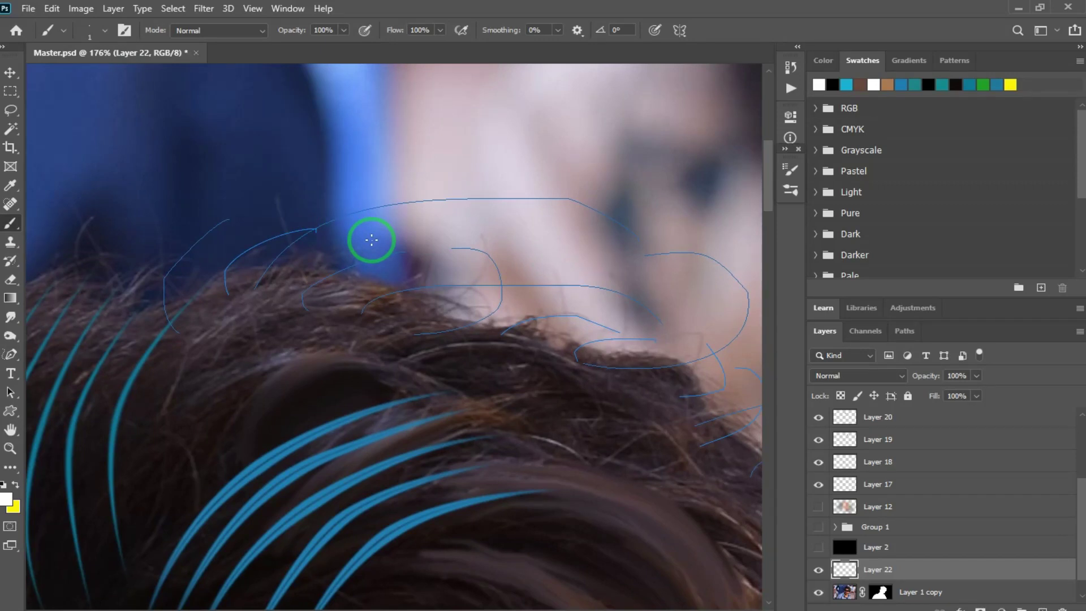
key("F5")
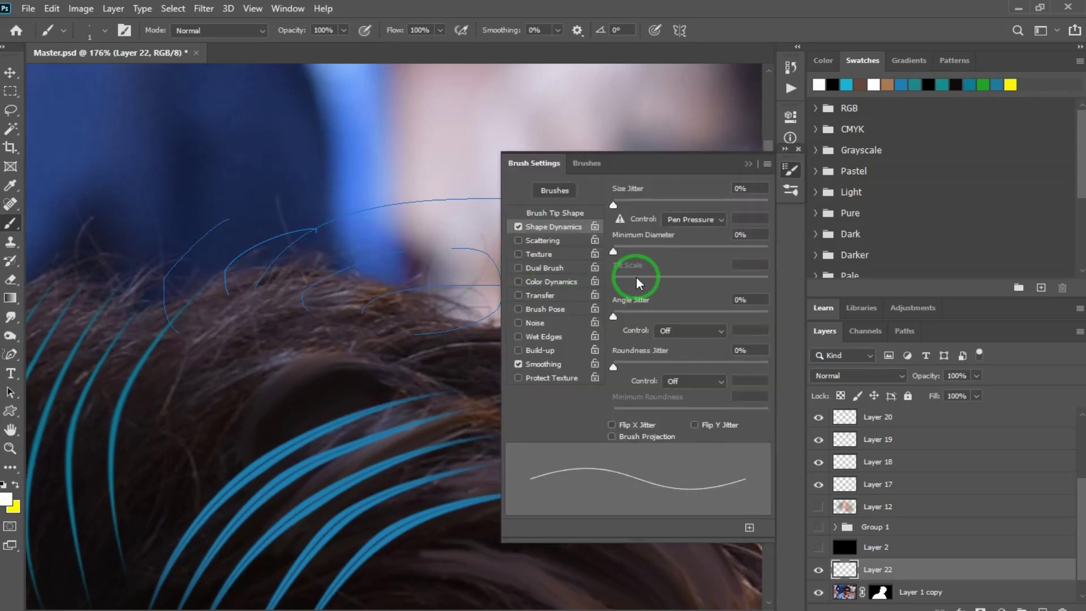
left_click(748, 165)
Stroke the flyaway paths in white with the Brush and Simulate Pressure enabled, and delete the paths
key("p")
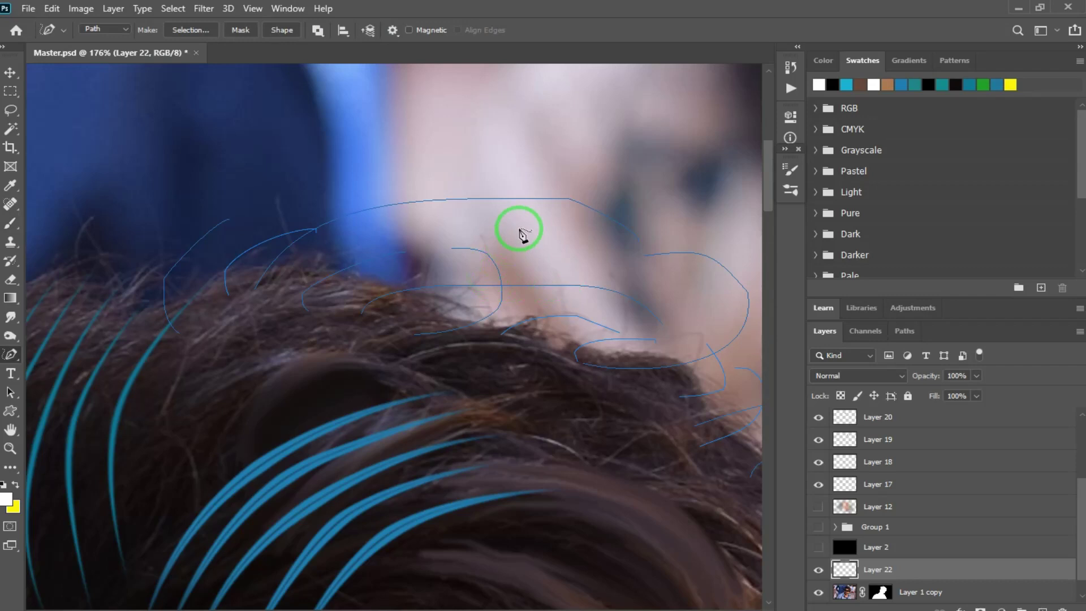
right_click(517, 229)
left_click(565, 327)
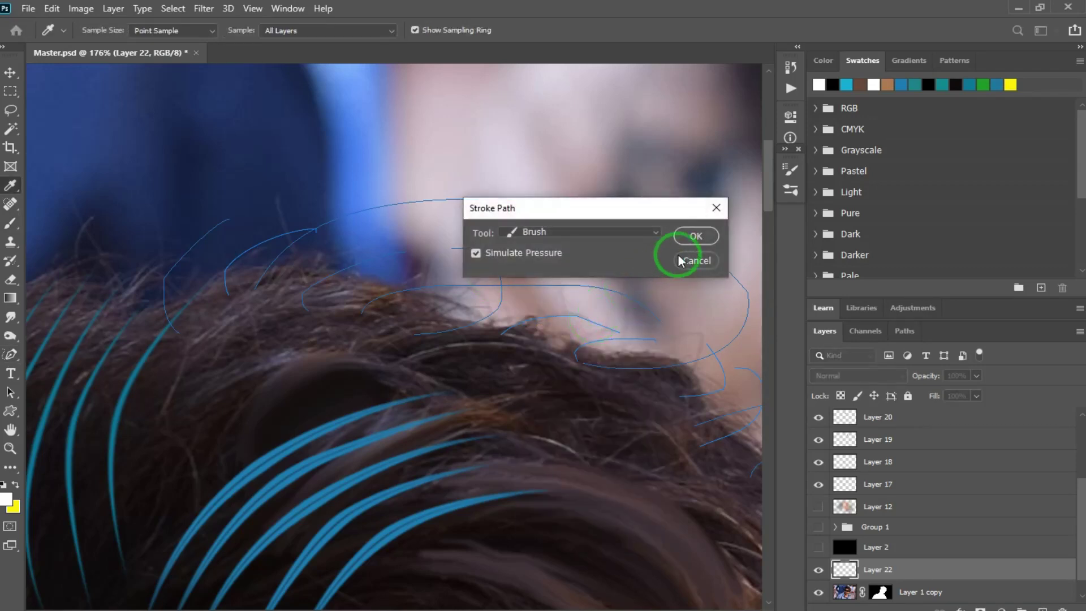
left_click(695, 235)
right_click(525, 242)
left_click(594, 260)
Draw curved freeform paths following the strands on the inner side of the brown lock beside the forehead
mouse_move(552, 322)
left_mouse_down()
mouse_move(355, 277)
mouse_move(531, 374)
left_mouse_up()
mouse_move(359, 311)
left_mouse_down()
mouse_move(582, 408)
mouse_move(397, 344)
left_mouse_up()
mouse_move(211, 189)
left_mouse_down()
mouse_move(179, 171)
mouse_move(364, 255)
mouse_move(396, 293)
mouse_move(361, 315)
mouse_move(497, 283)
mouse_move(562, 354)
mouse_move(458, 266)
mouse_move(469, 274)
left_mouse_up()
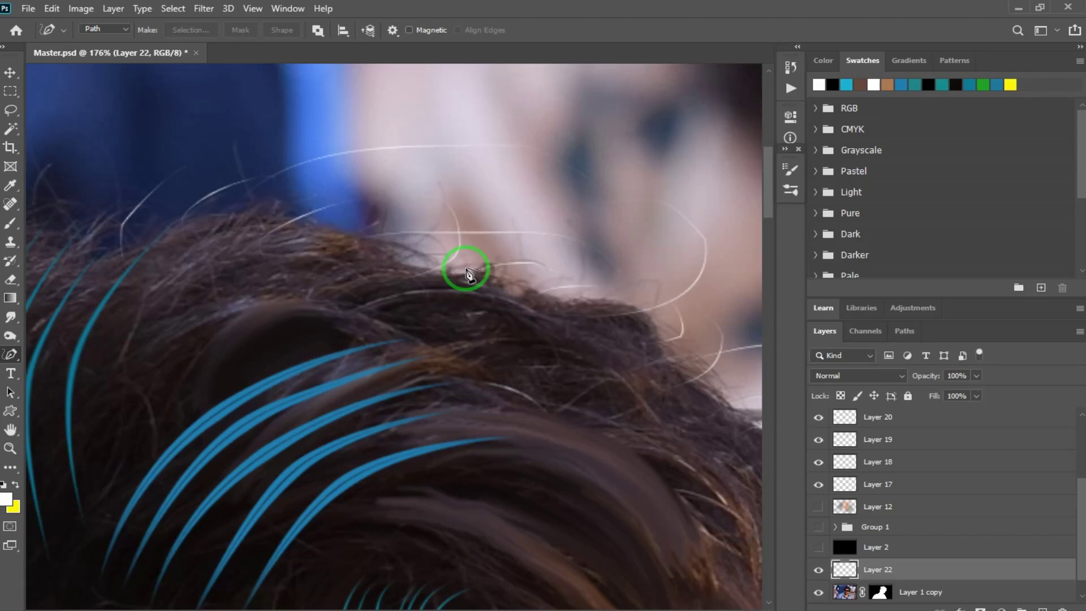
left_click_drag(448, 411, 388, 194)
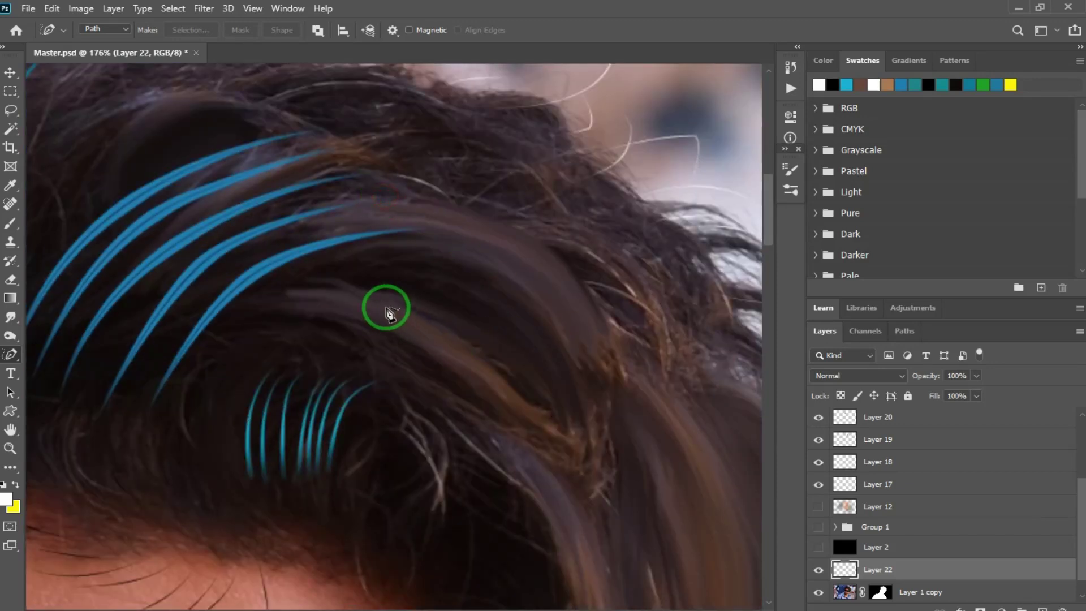
left_click_drag(601, 446, 414, 210)
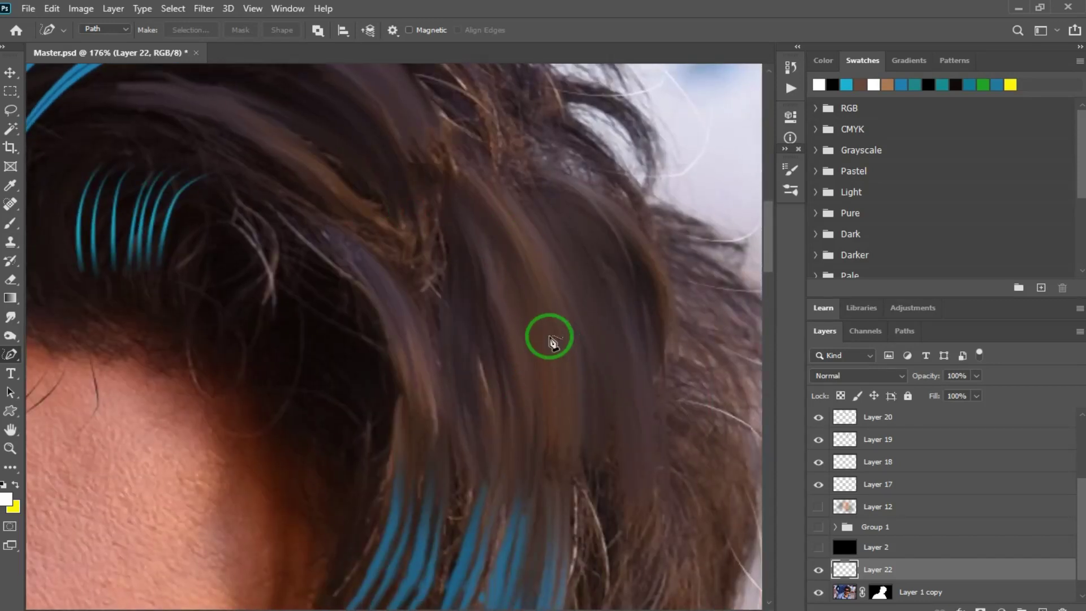
left_click_drag(516, 229, 471, 180)
left_click_drag(428, 148, 534, 370)
left_click_drag(431, 171, 531, 333)
key("ctrl+z")
mouse_move(445, 177)
left_mouse_down()
mouse_move(504, 287)
mouse_move(503, 352)
left_mouse_up()
left_click_drag(424, 203, 492, 367)
left_click_drag(425, 238, 490, 418)
mouse_move(434, 264)
left_mouse_down()
mouse_move(482, 362)
mouse_move(483, 404)
left_mouse_up()
Add more curved freeform paths through the middle and outer part of the same lock
left_click_drag(500, 202, 552, 350)
left_click_drag(478, 173, 528, 368)
mouse_move(518, 199)
left_mouse_down()
mouse_move(538, 240)
mouse_move(557, 386)
left_mouse_up()
left_click_drag(539, 218, 572, 372)
left_click_drag(470, 210, 541, 395)
Fill in the outer side of the lock with additional short and long curved paths at close range
key("z")
left_click_drag(504, 184, 547, 226)
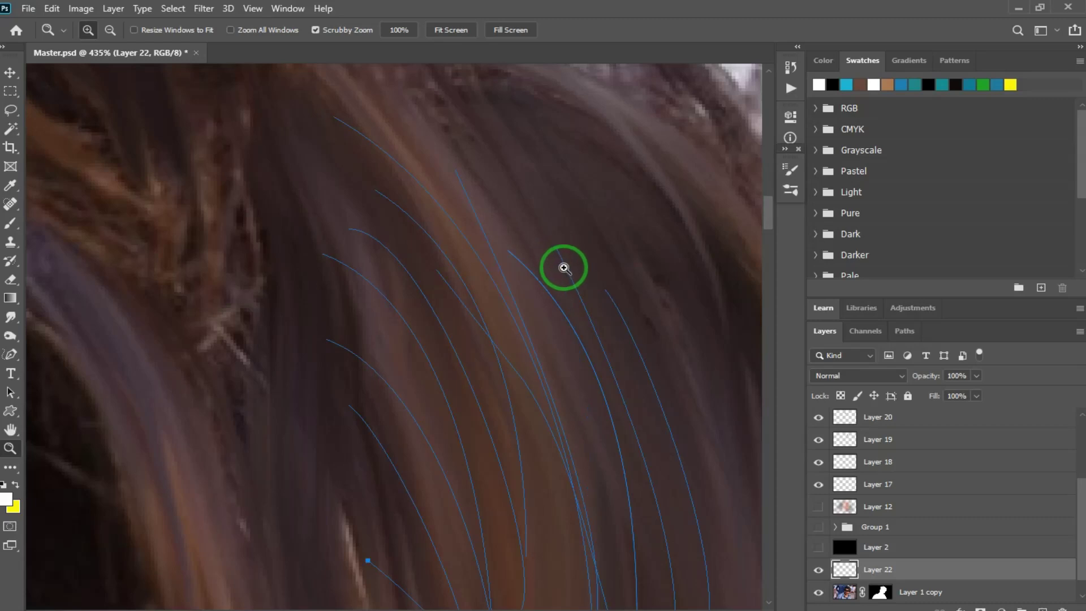
key("p")
left_click(586, 271)
left_click_drag(626, 437, 627, 447)
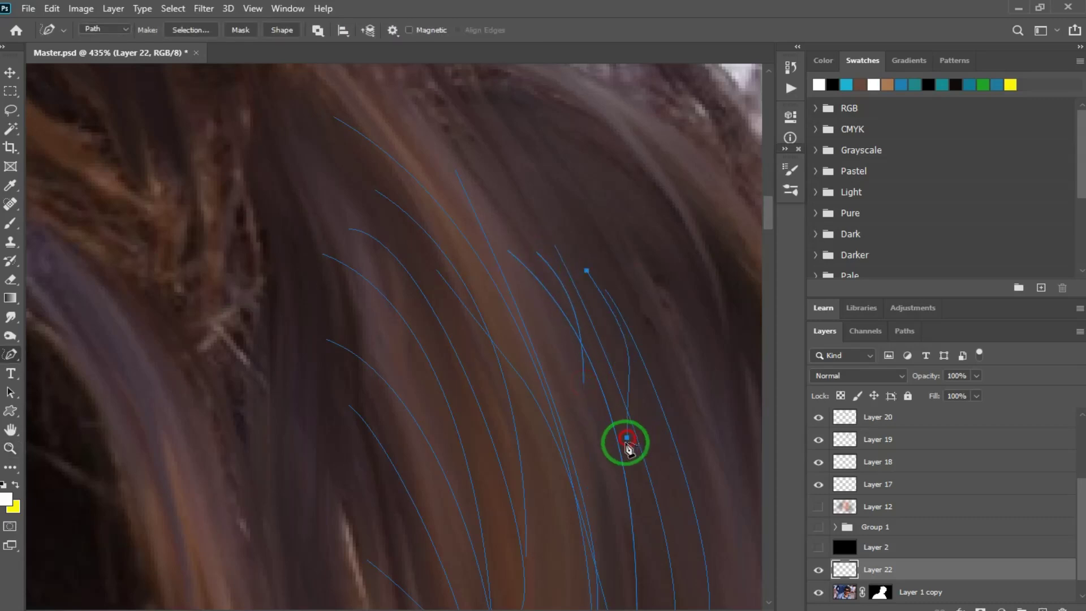
left_click_drag(607, 402, 545, 265)
left_click_drag(622, 249, 687, 473)
mouse_move(621, 302)
left_mouse_down()
mouse_move(652, 472)
mouse_move(565, 518)
left_mouse_up()
mouse_move(593, 440)
left_mouse_down()
mouse_move(594, 400)
mouse_move(613, 419)
left_mouse_up()
left_click_drag(589, 379, 560, 393)
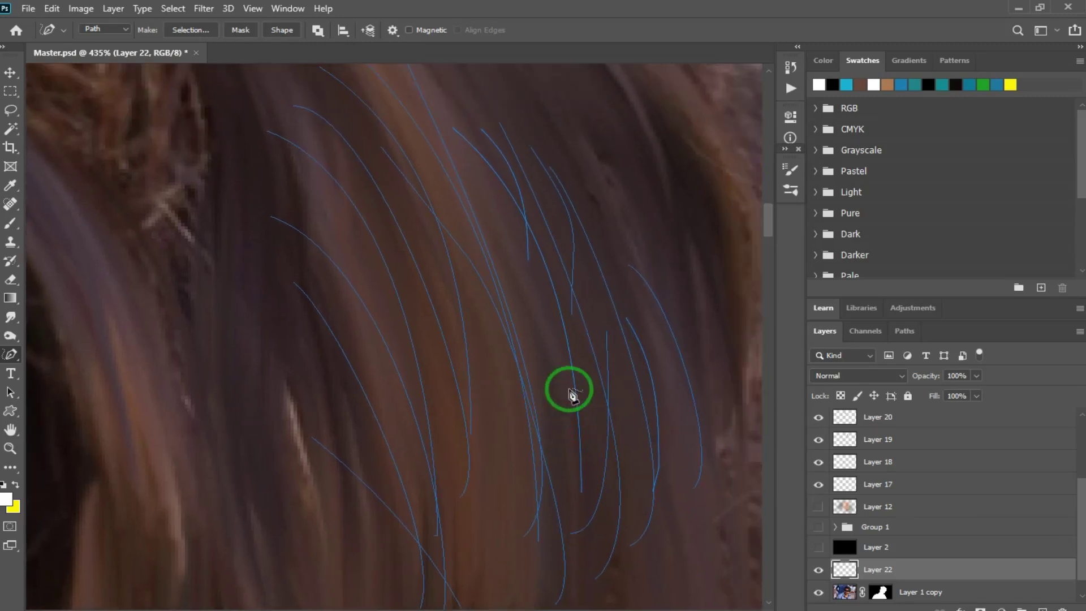
Set the foreground color to a bright orange-brown based on a tone sampled from the hair
key("b")
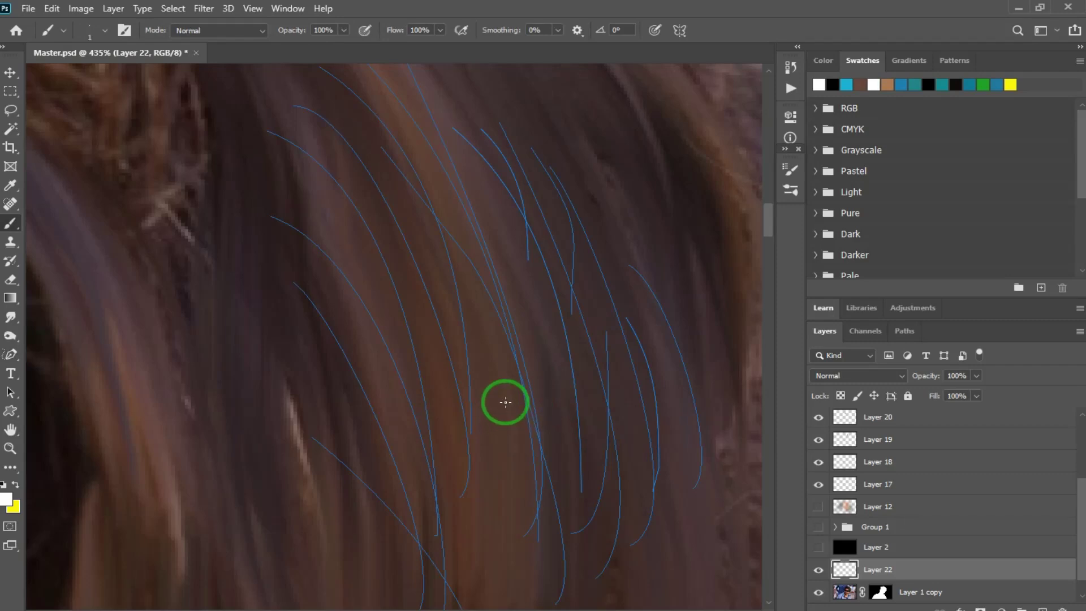
left_click(8, 500)
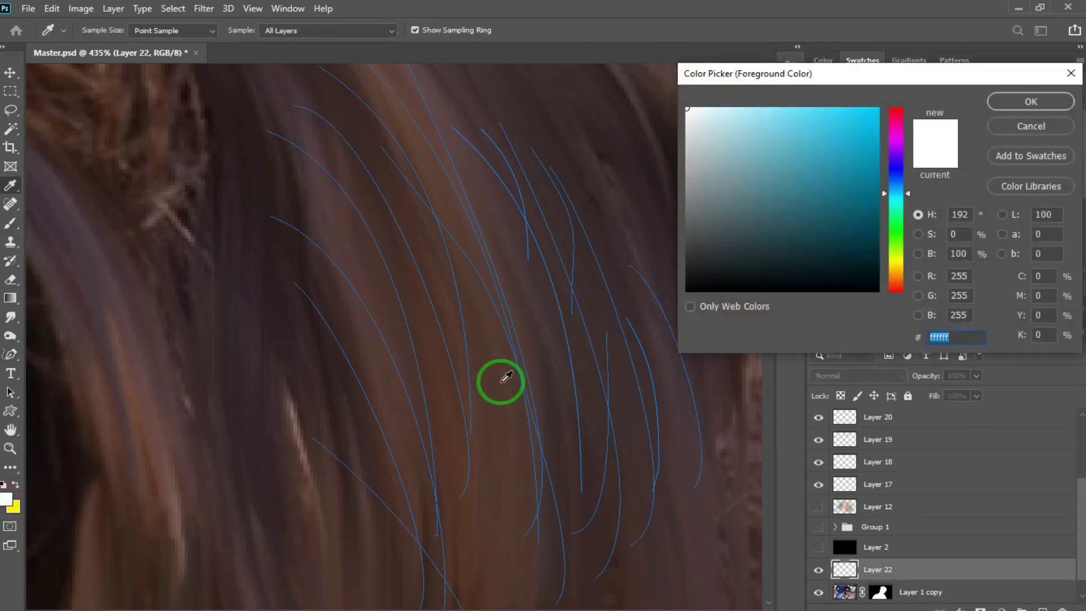
left_click_drag(472, 390, 809, 160)
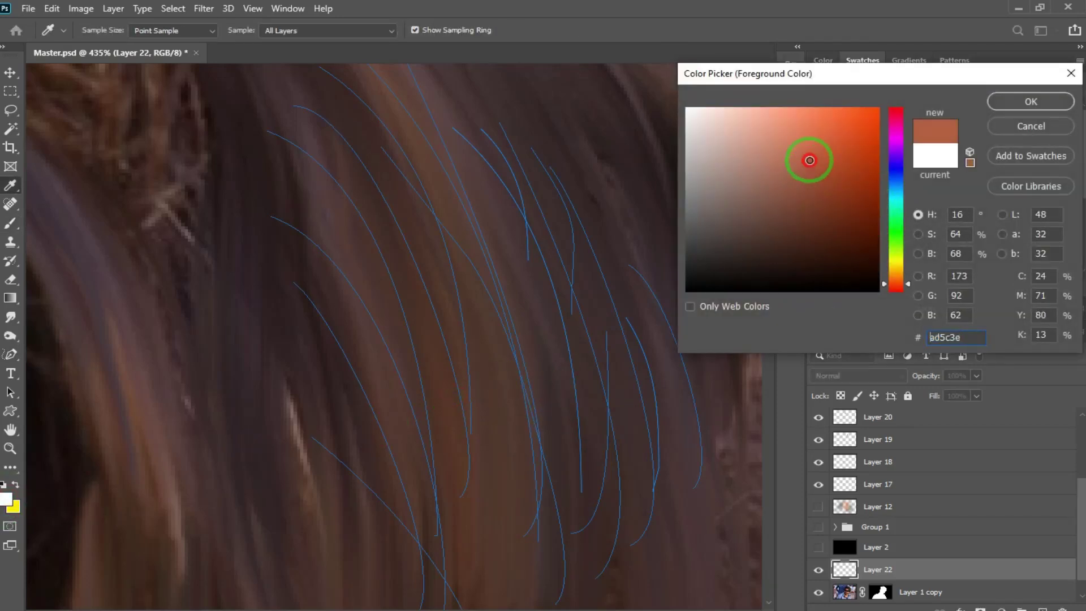
Try the orange-brown color with freehand brush strokes along the lock and undo them
mouse_move(488, 325)
left_mouse_down()
mouse_move(526, 467)
mouse_move(522, 501)
left_mouse_up()
key("ctrl+z")
left_click_drag(490, 327, 518, 490)
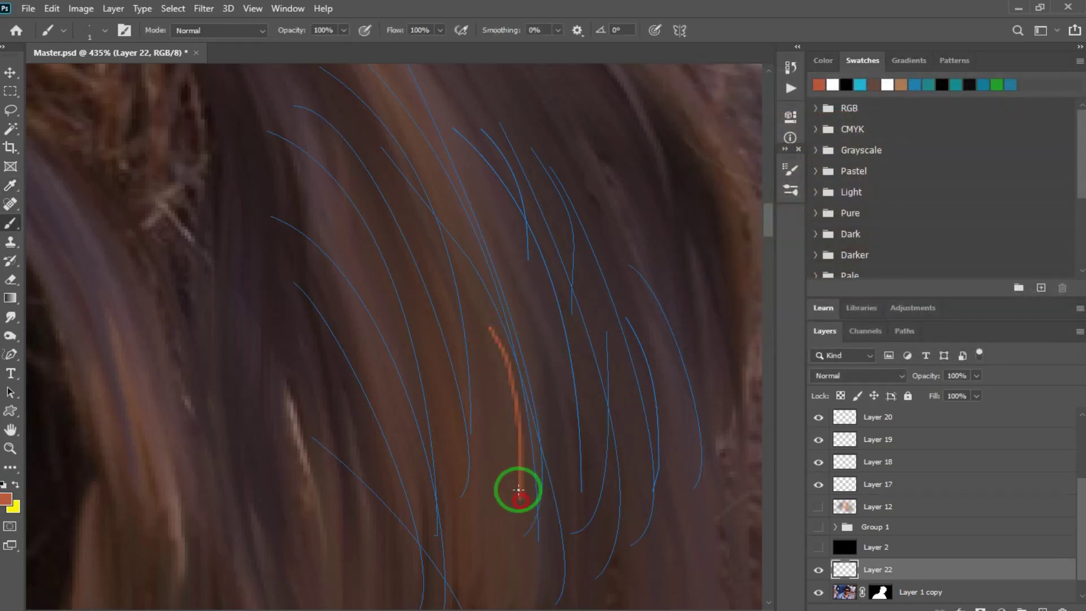
key("ctrl+z")
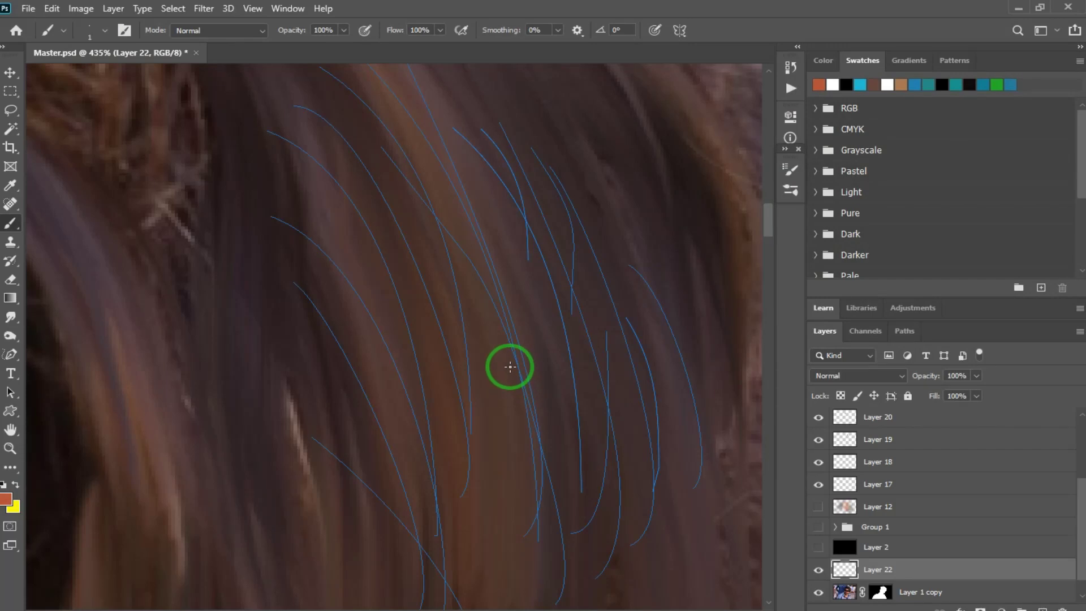
Stroke the lock's paths in orange-brown with the Brush and Simulate Pressure enabled, and delete the paths
key("p")
right_click(513, 367)
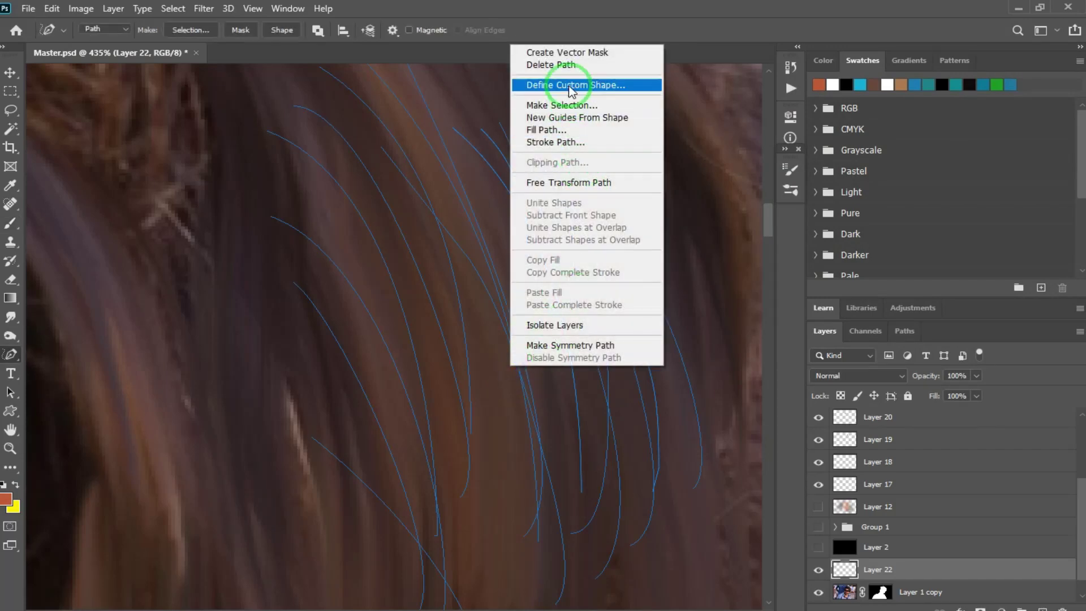
left_click(582, 142)
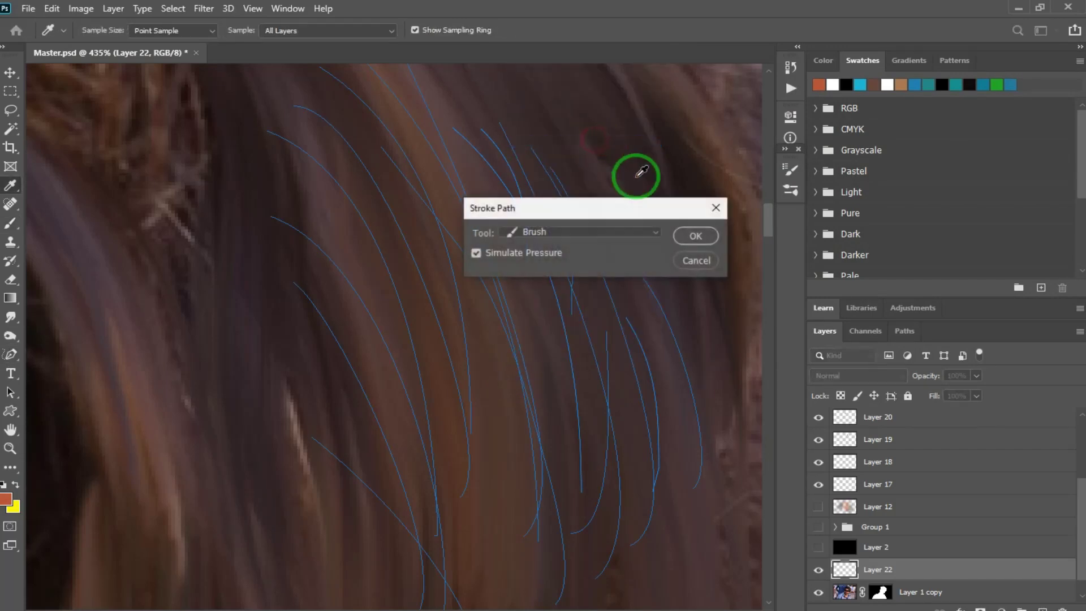
left_click(696, 236)
right_click(593, 310)
left_click(634, 320)
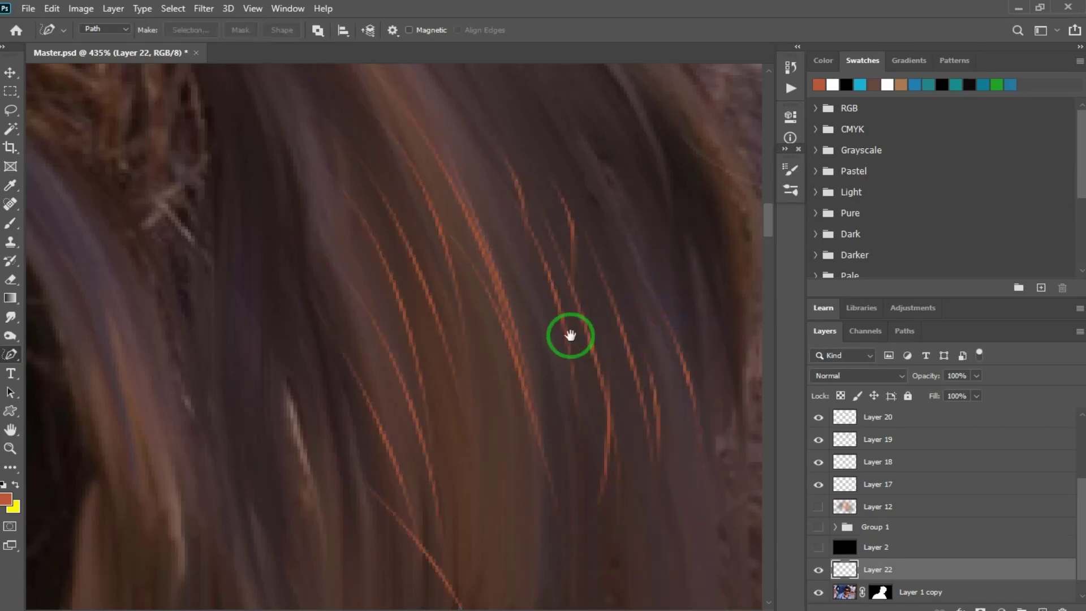
Draw curved freeform paths over the lower part of the lock, below the orange-brown strands
left_click_drag(570, 332, 362, 314)
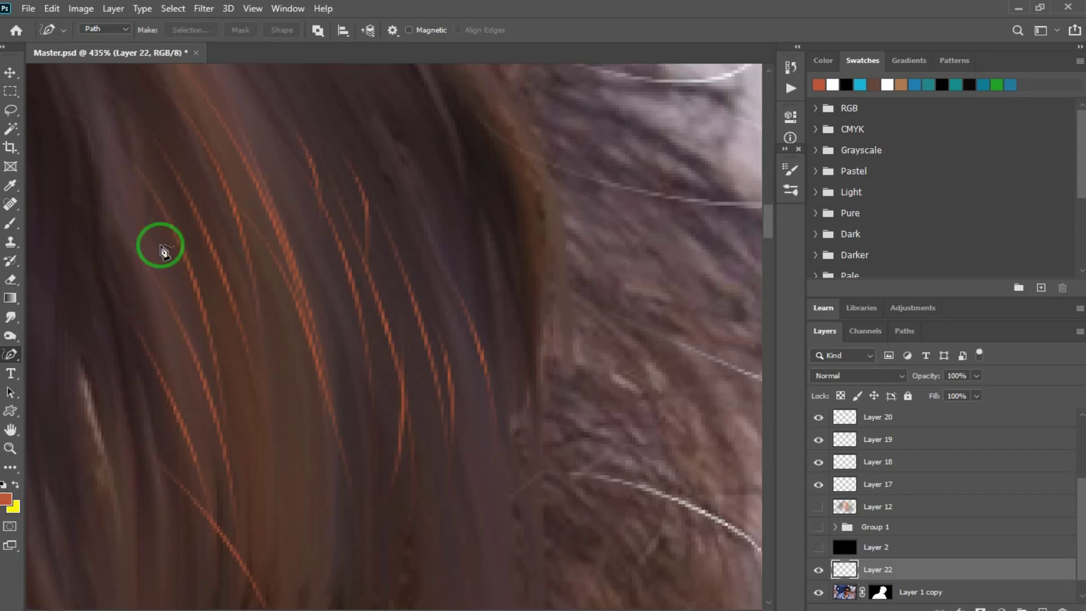
left_click_drag(315, 315, 420, 321)
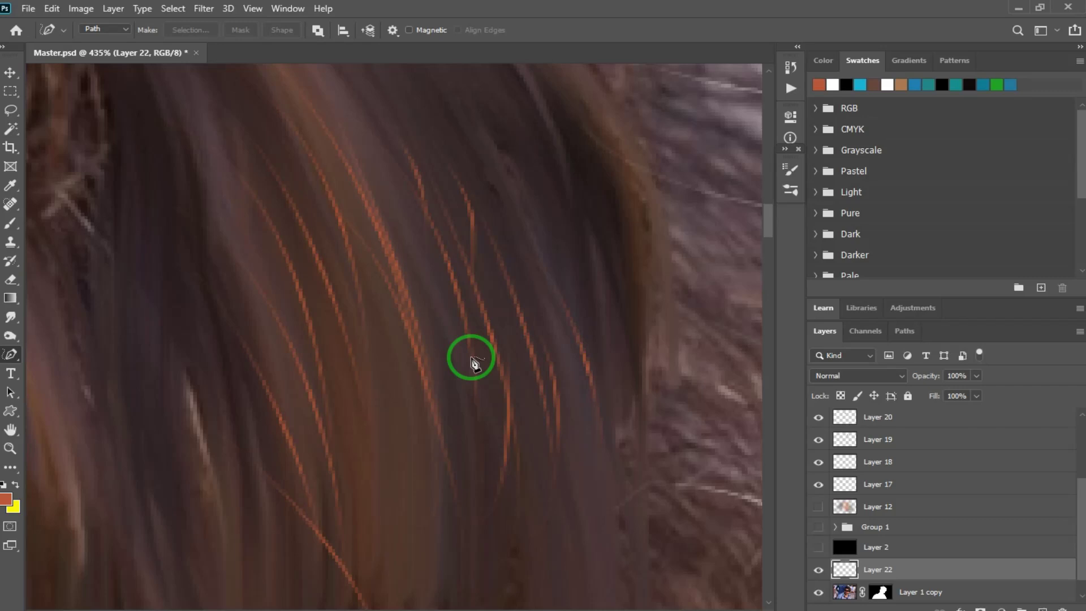
left_click_drag(500, 375, 394, 327)
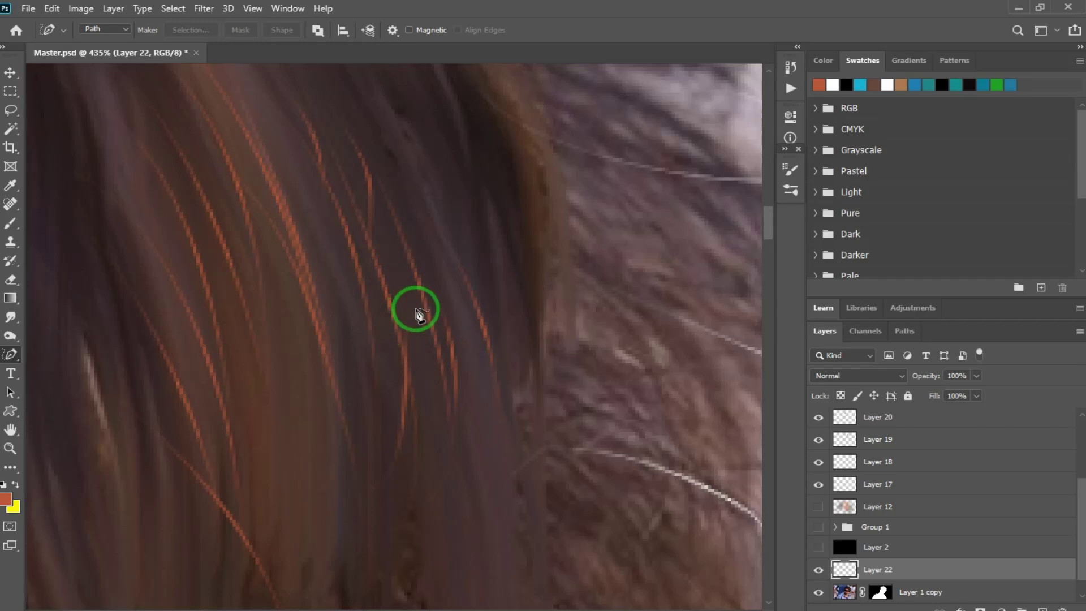
left_click_drag(415, 310, 391, 306)
mouse_move(238, 309)
left_mouse_down()
mouse_move(254, 326)
mouse_move(292, 453)
mouse_move(259, 552)
left_mouse_up()
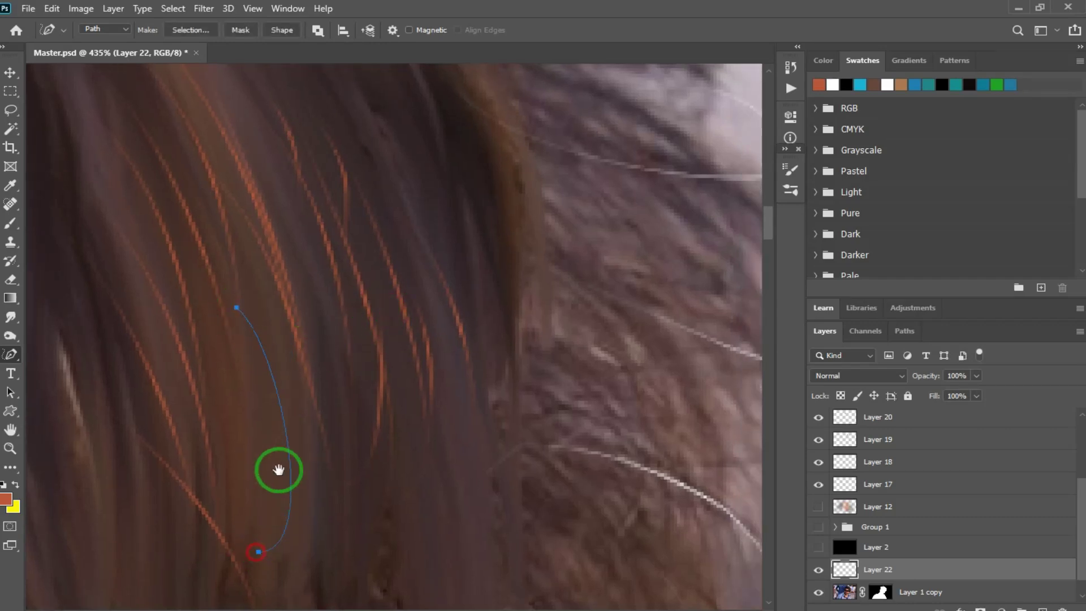
left_click_drag(279, 470, 295, 339)
mouse_move(311, 226)
left_mouse_down()
mouse_move(318, 373)
mouse_move(250, 386)
left_mouse_up()
mouse_move(356, 255)
left_mouse_down()
mouse_move(357, 378)
mouse_move(341, 391)
left_mouse_up()
left_click_drag(393, 244, 408, 409)
mouse_move(425, 200)
left_mouse_down()
mouse_move(438, 408)
mouse_move(425, 437)
left_mouse_up()
left_click(318, 145)
left_click(400, 407)
left_click(367, 459)
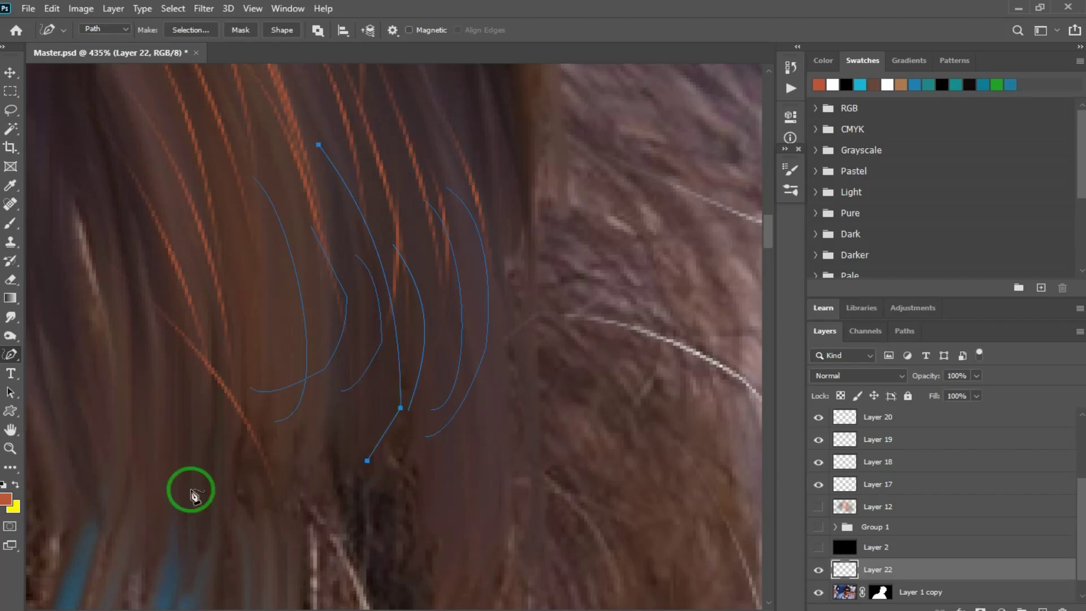
Launch Lazy Nezumi Pro and minimize its window to return to the Photoshop document
key("super")
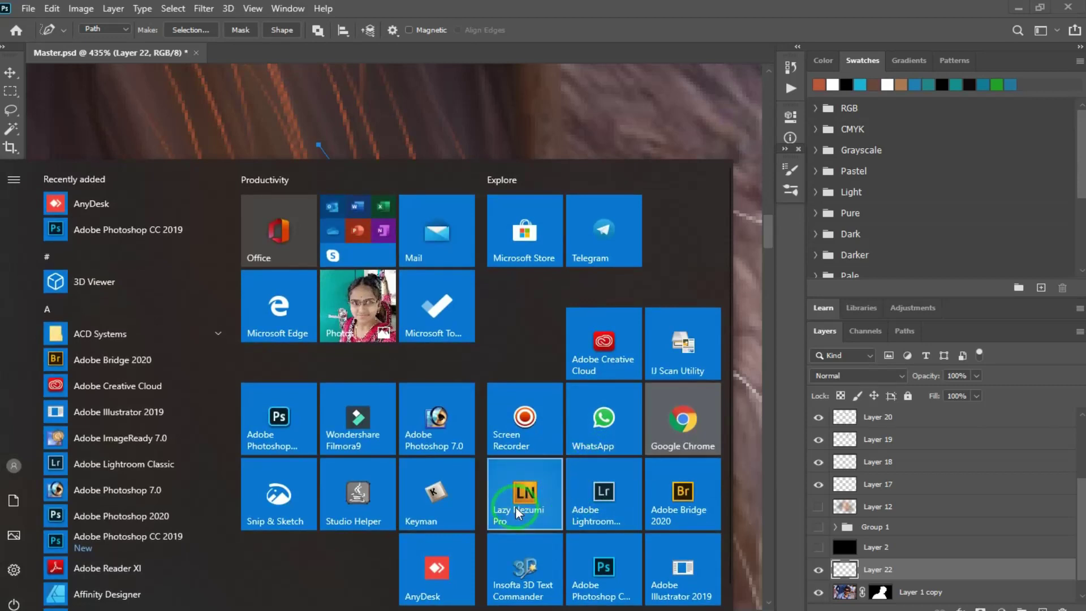
left_click(526, 497)
left_click(758, 164)
Draw long curved freeform paths from the outer edge of the lock across the hair behind it
mouse_move(498, 150)
left_mouse_down()
mouse_move(562, 290)
mouse_move(554, 392)
mouse_move(458, 544)
left_mouse_up()
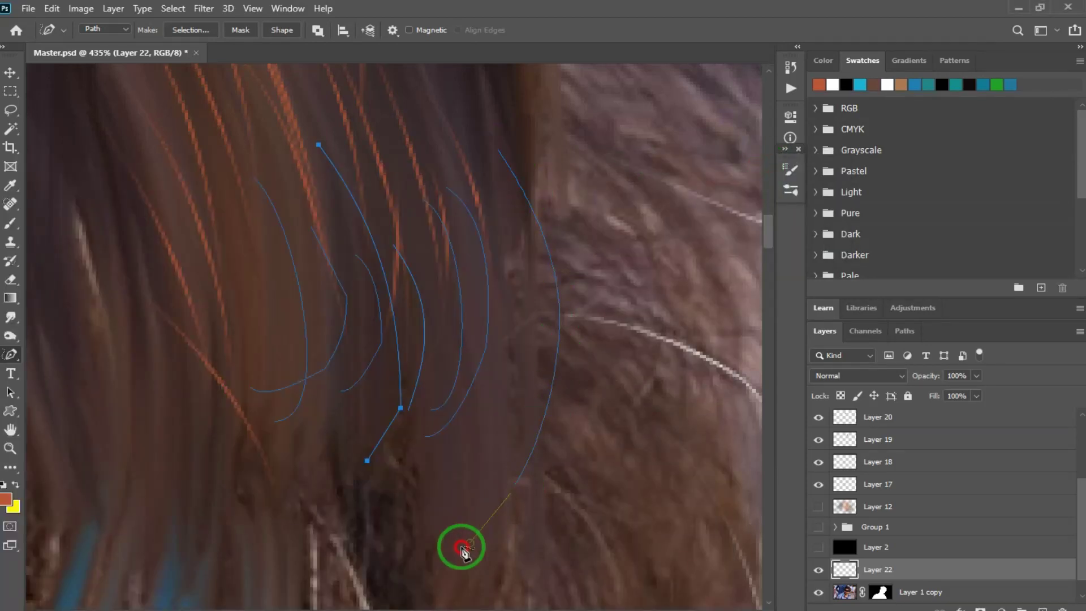
mouse_move(619, 218)
left_mouse_down()
mouse_move(637, 421)
mouse_move(545, 553)
left_mouse_up()
mouse_move(631, 156)
left_mouse_down()
mouse_move(683, 263)
mouse_move(691, 390)
mouse_move(640, 505)
left_mouse_up()
mouse_move(668, 138)
left_mouse_down()
mouse_move(637, 375)
mouse_move(469, 444)
mouse_move(599, 253)
left_mouse_up()
mouse_move(525, 141)
left_mouse_down()
mouse_move(557, 194)
mouse_move(579, 423)
left_mouse_up()
left_click_drag(533, 201, 581, 361)
left_click_drag(553, 315, 556, 336)
Set the Brush smoothing to 99% and paint short curved test strokes at the lock's outer edge
key("b")
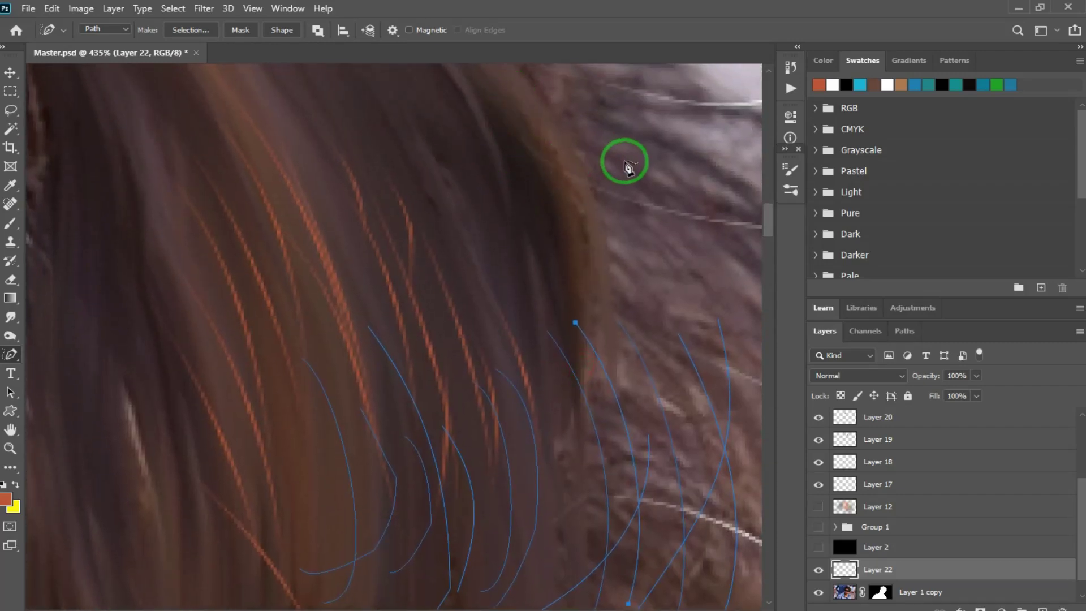
left_click(558, 30)
left_click_drag(557, 46, 627, 47)
mouse_move(502, 251)
left_mouse_down()
mouse_move(591, 109)
mouse_move(541, 107)
left_mouse_up()
mouse_move(609, 216)
left_mouse_down()
mouse_move(633, 166)
mouse_move(590, 93)
mouse_move(486, 100)
left_mouse_up()
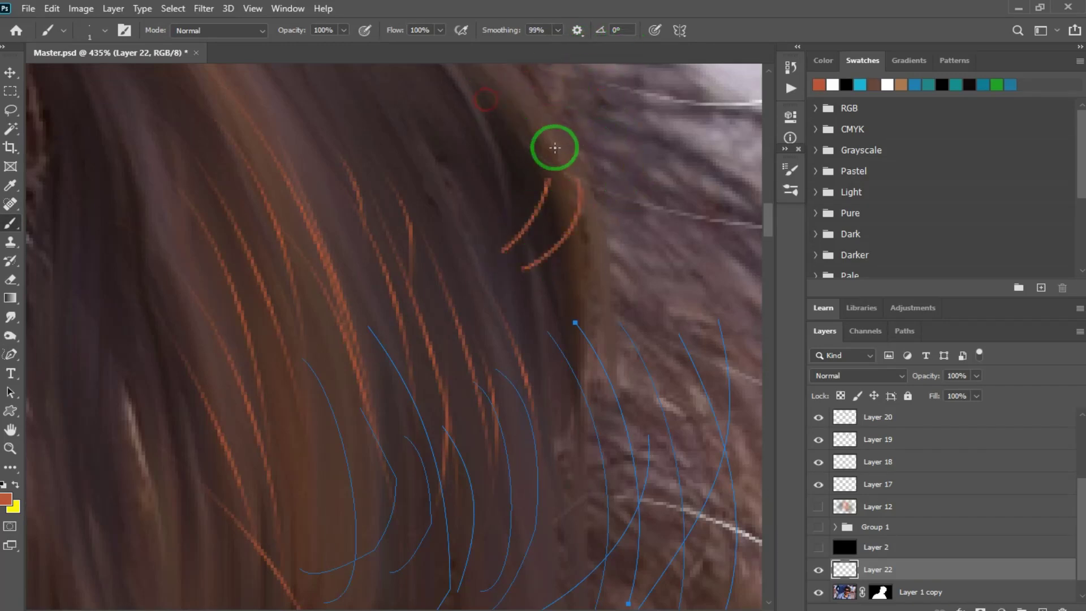
Add two more curved freeform paths over the hair near its back outline
left_click_drag(558, 143, 462, 46)
left_click_drag(604, 296, 585, 246)
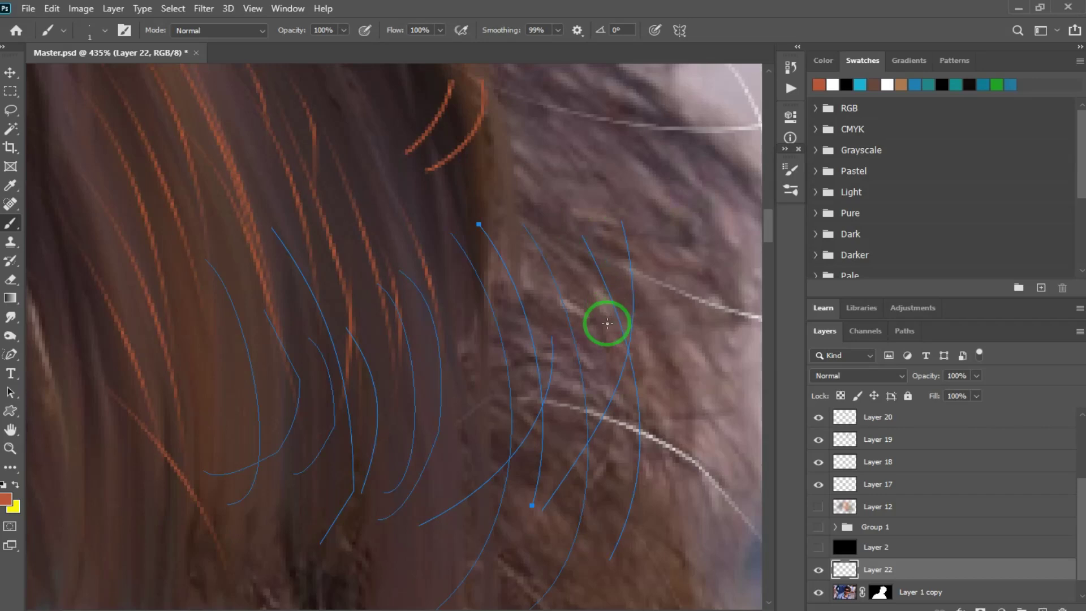
key("p")
mouse_move(584, 167)
left_mouse_down()
mouse_move(652, 371)
mouse_move(614, 423)
left_mouse_up()
mouse_move(642, 207)
left_mouse_down()
mouse_move(698, 344)
mouse_move(639, 451)
left_mouse_up()
left_click_drag(688, 395, 609, 223)
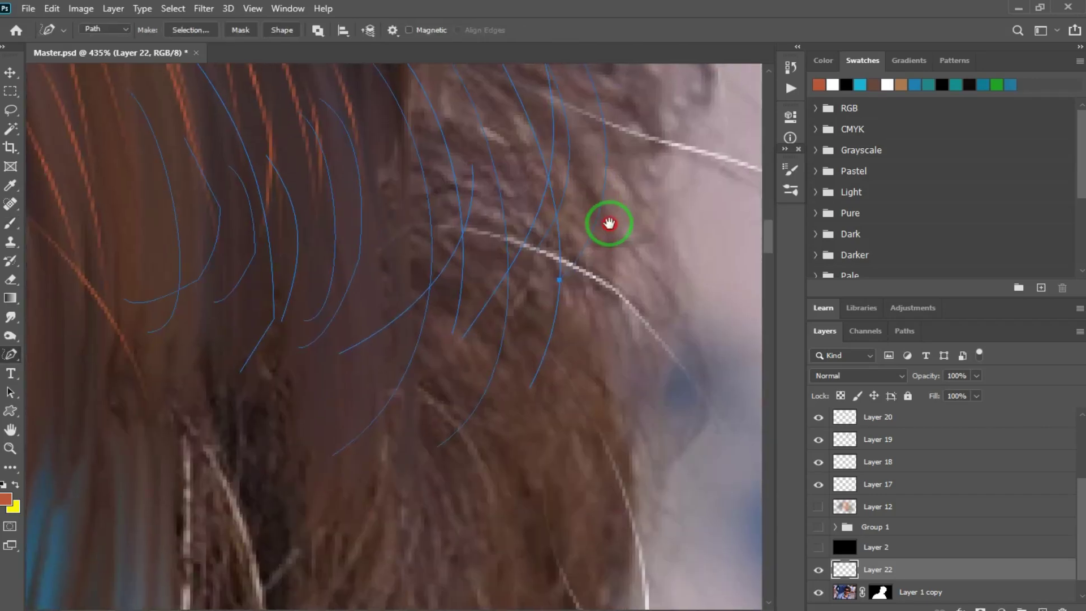
Bring the Lazy Nezumi Pro window back up over the Photoshop document
left_click(632, 609)
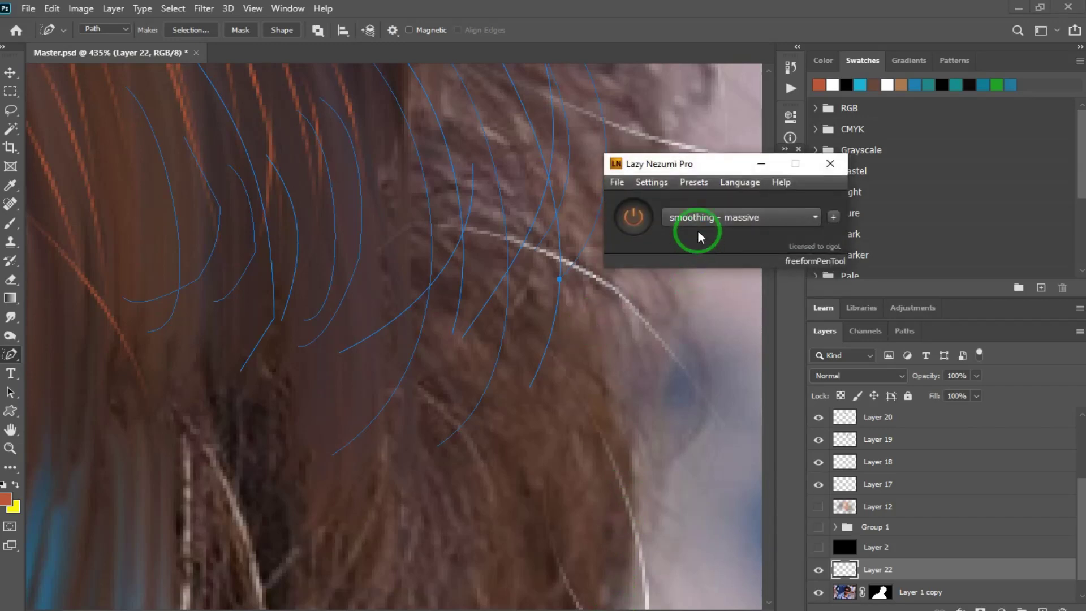